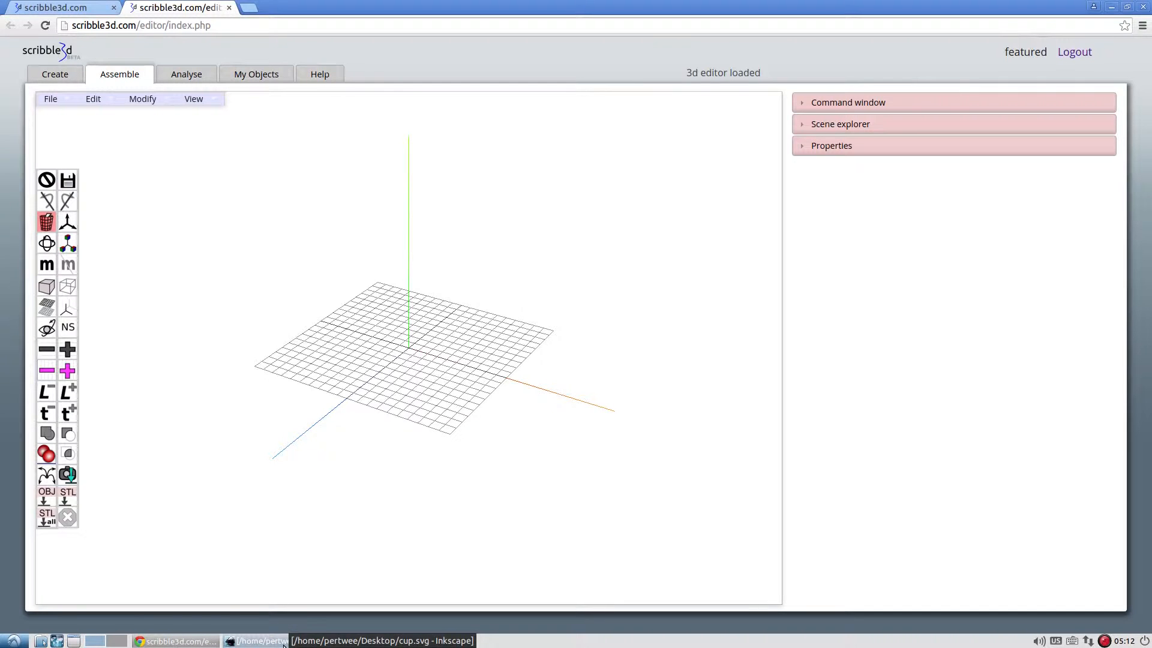
Switch to Inkscape and inspect the three blue spine paths in cup.svg.
{"action": "left_click", "coordinate": [286, 642]}
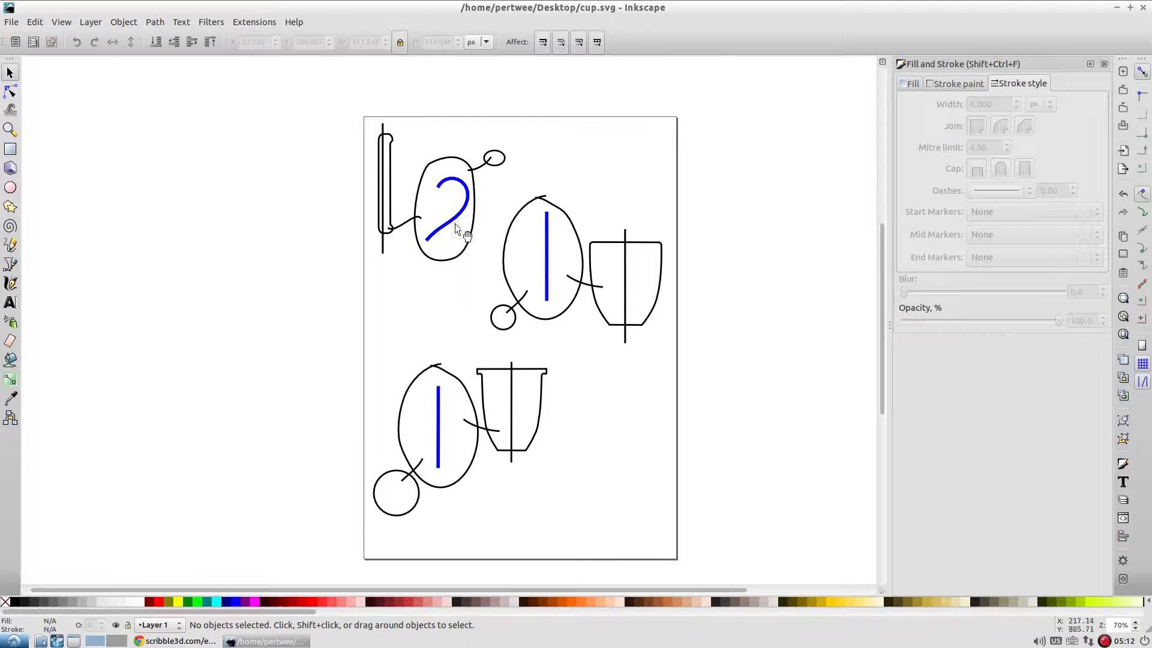
{"action": "left_click", "coordinate": [444, 179]}
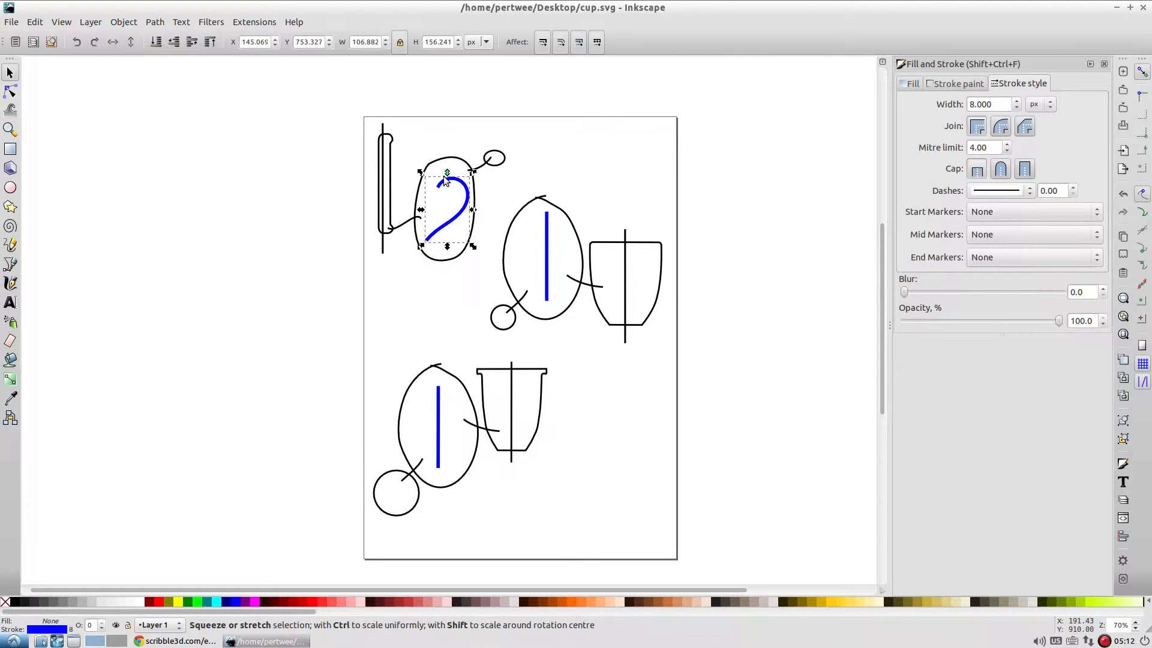
{"action": "left_click", "coordinate": [548, 246]}
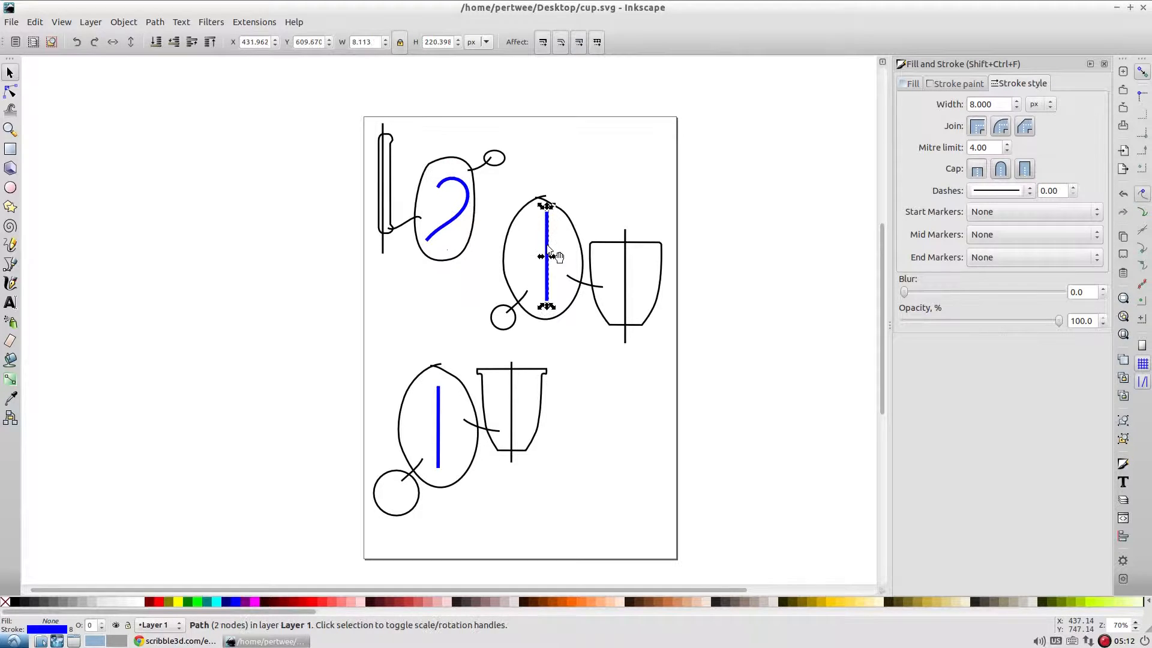
{"action": "left_click", "coordinate": [437, 407]}
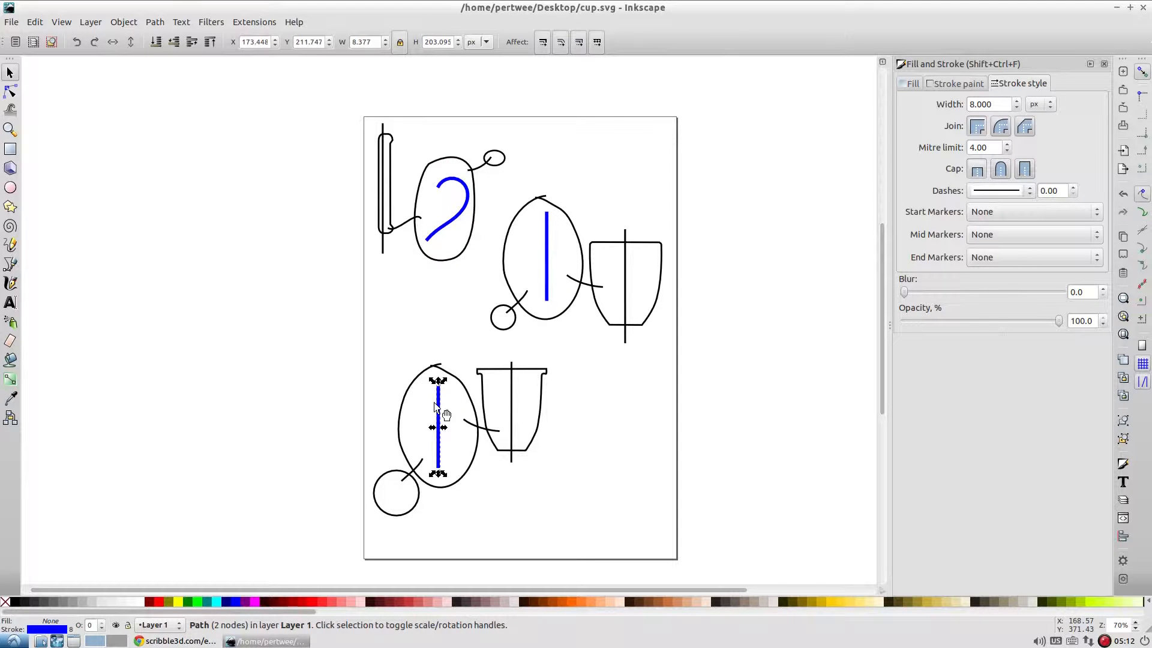
{"action": "left_click", "coordinate": [493, 211]}
{"action": "left_click", "coordinate": [458, 220]}
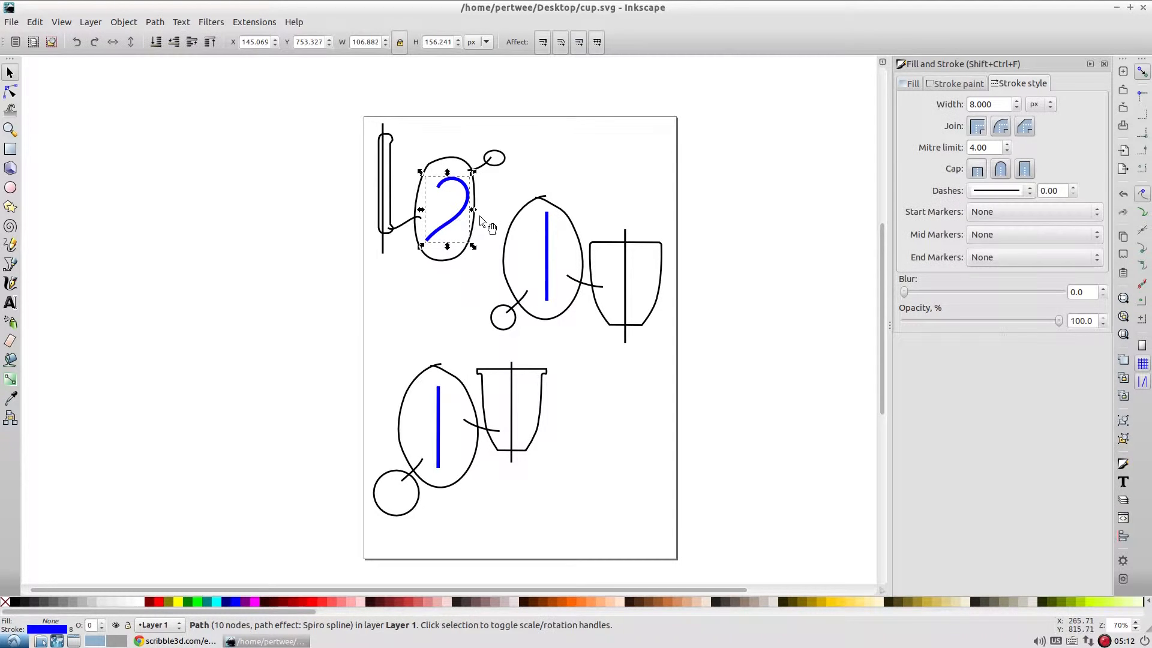
{"action": "left_click", "coordinate": [547, 246], "text": "shift"}
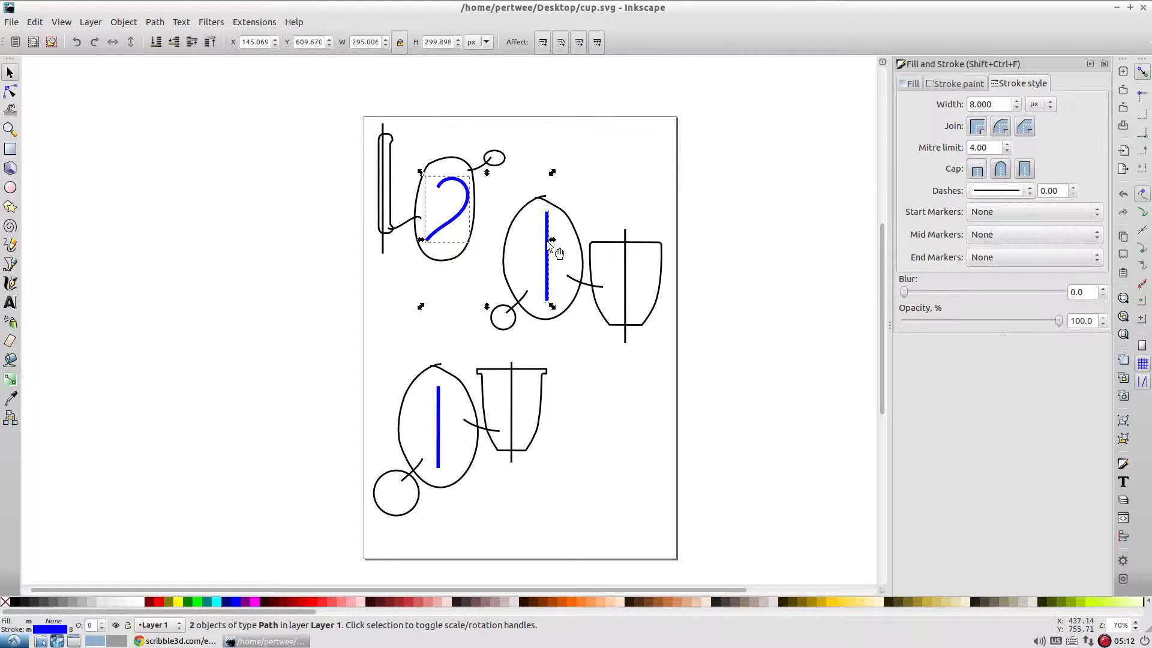
{"action": "left_click", "coordinate": [559, 366]}
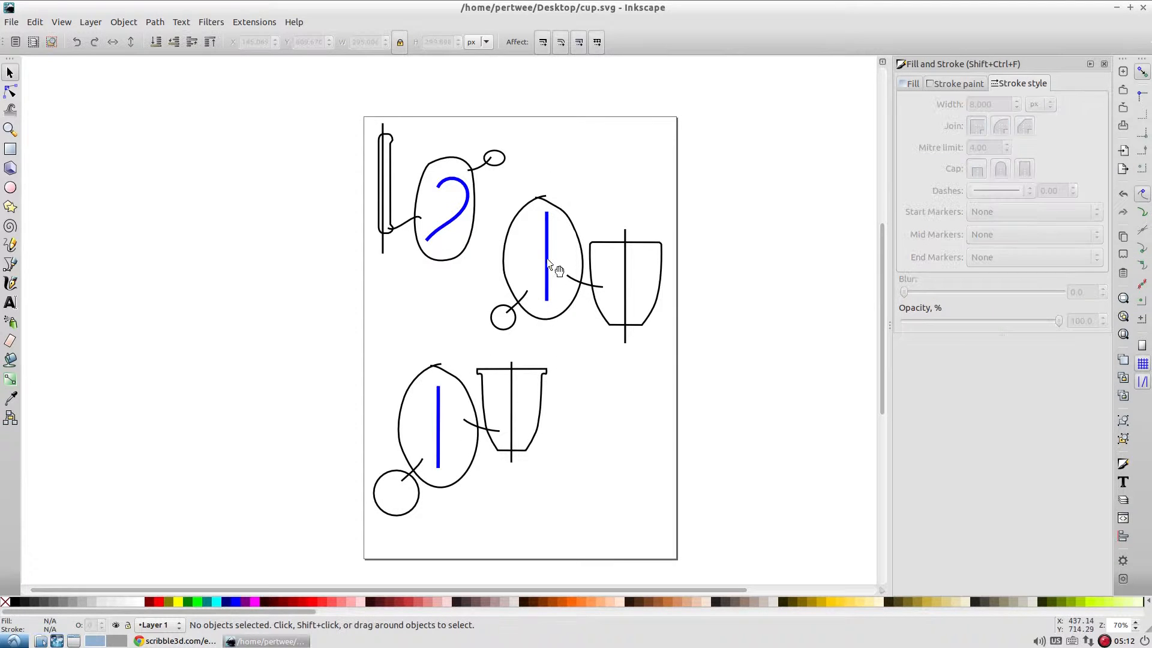
Give the blue spine line beside the rimless cup outline a DotS start marker and an Arrow1Lend end marker.
{"action": "left_click", "coordinate": [552, 270]}
{"action": "left_click", "coordinate": [1034, 217]}
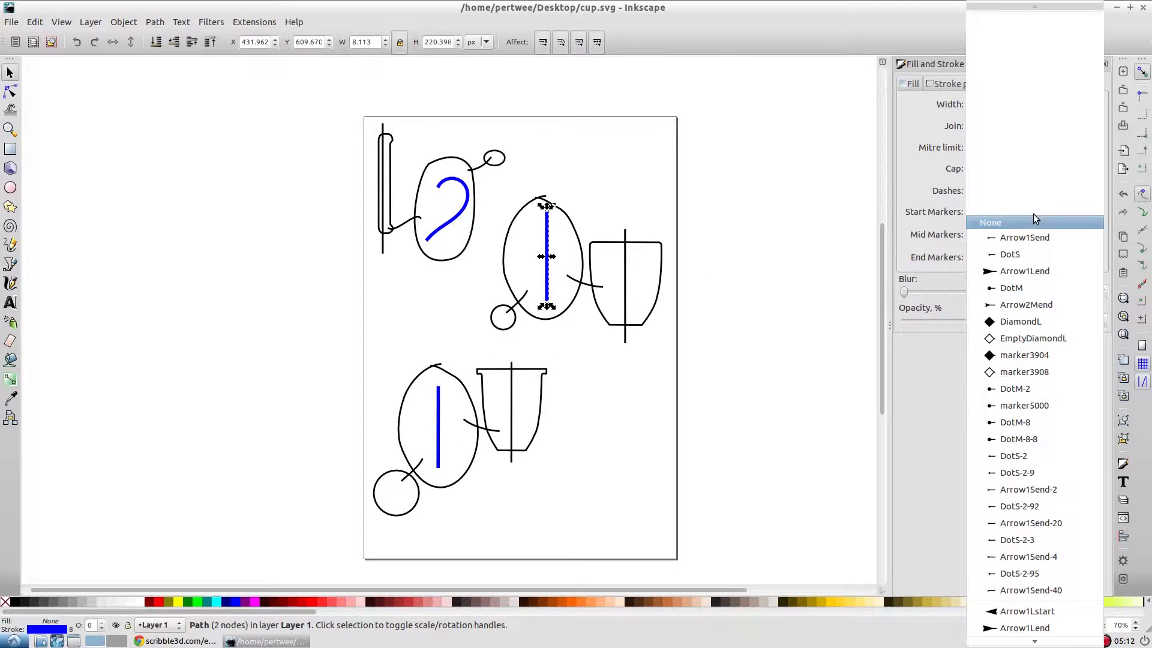
{"action": "left_click", "coordinate": [1034, 255]}
{"action": "left_click", "coordinate": [1025, 257]}
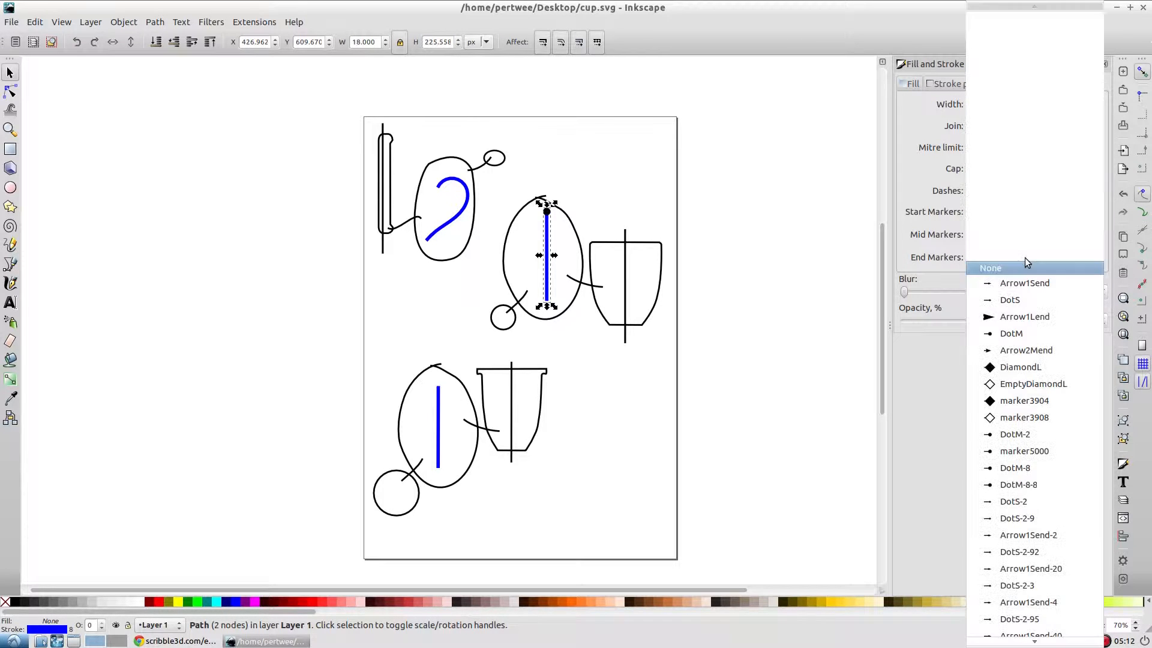
{"action": "left_click", "coordinate": [1030, 321]}
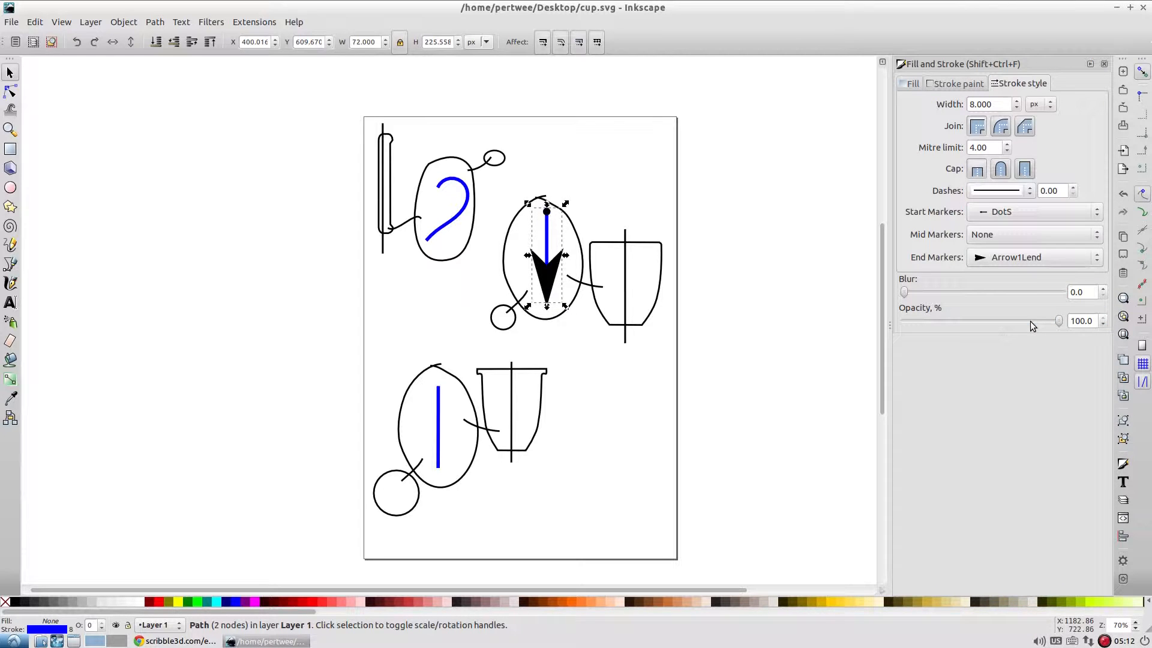
Change the end marker of the blue spine line beside the rimless cup outline to Arrow2Mend.
{"action": "left_click", "coordinate": [1019, 256]}
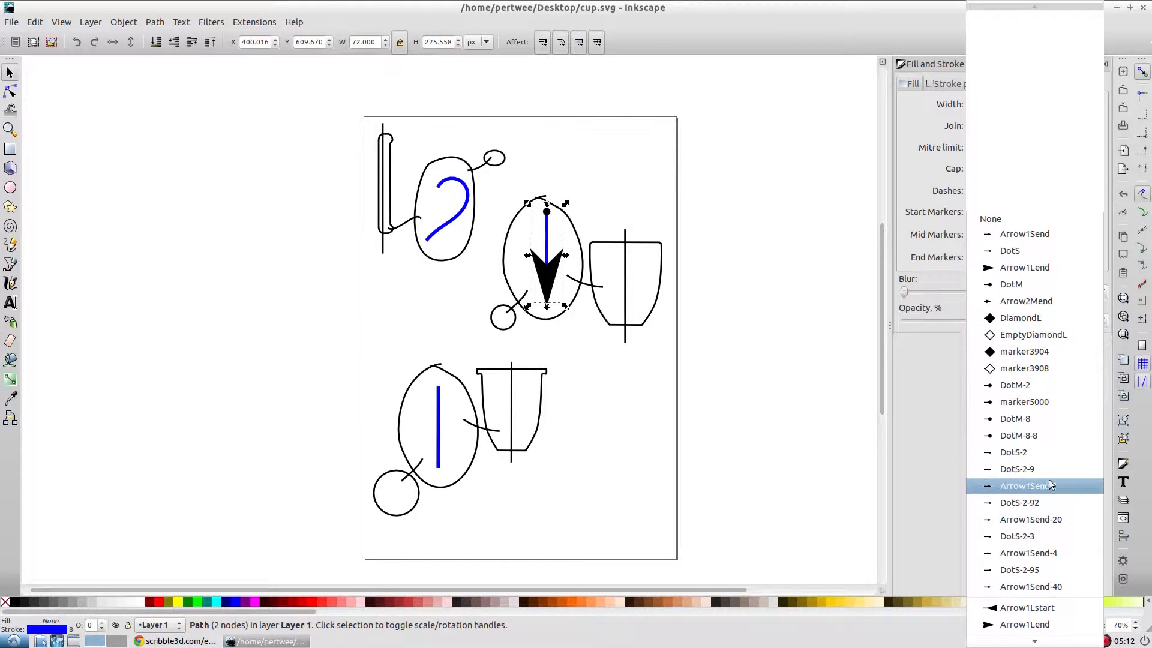
{"action": "left_click", "coordinate": [1044, 301]}
{"action": "left_click", "coordinate": [788, 326]}
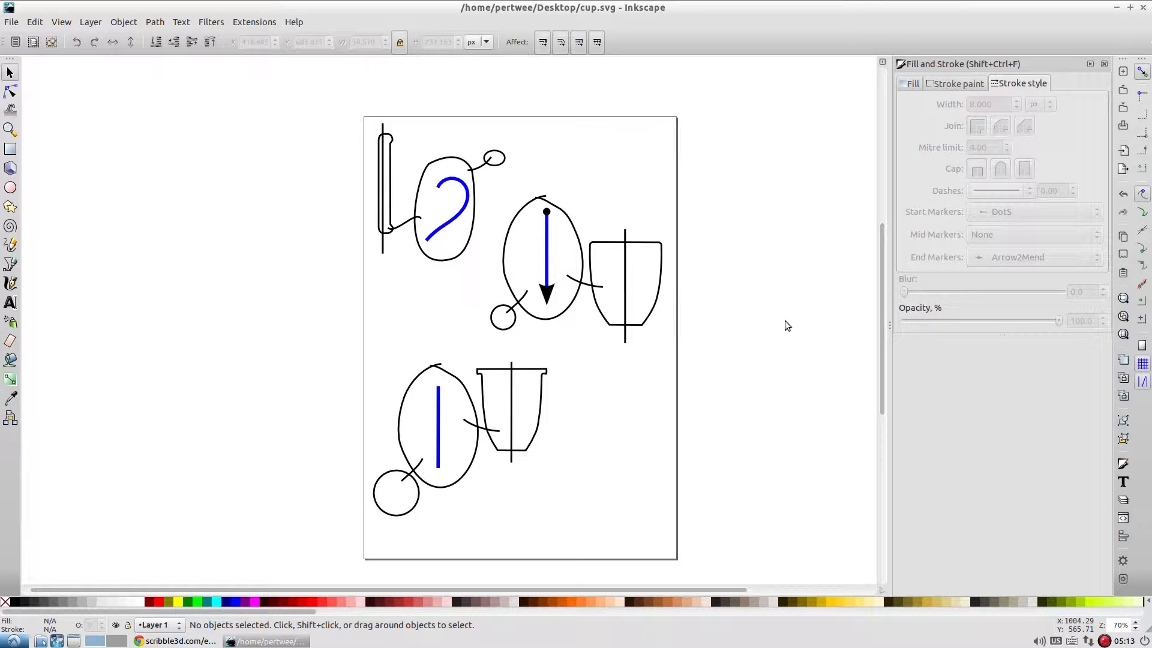
{"action": "left_click", "coordinate": [549, 259]}
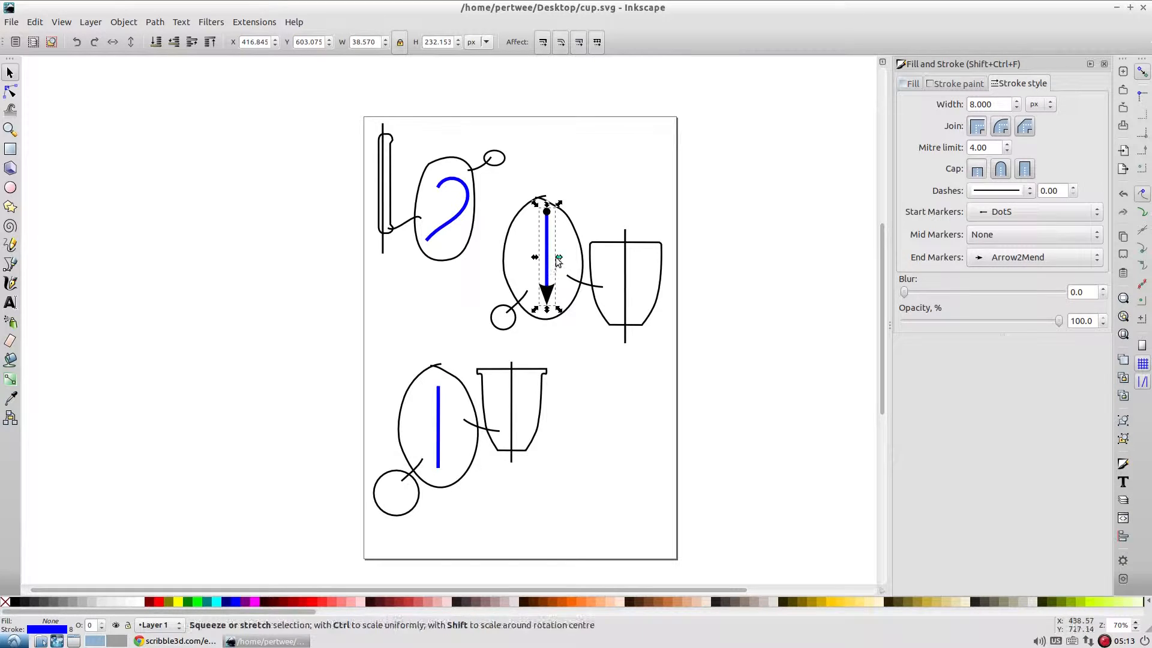
{"action": "left_click", "coordinate": [621, 197]}
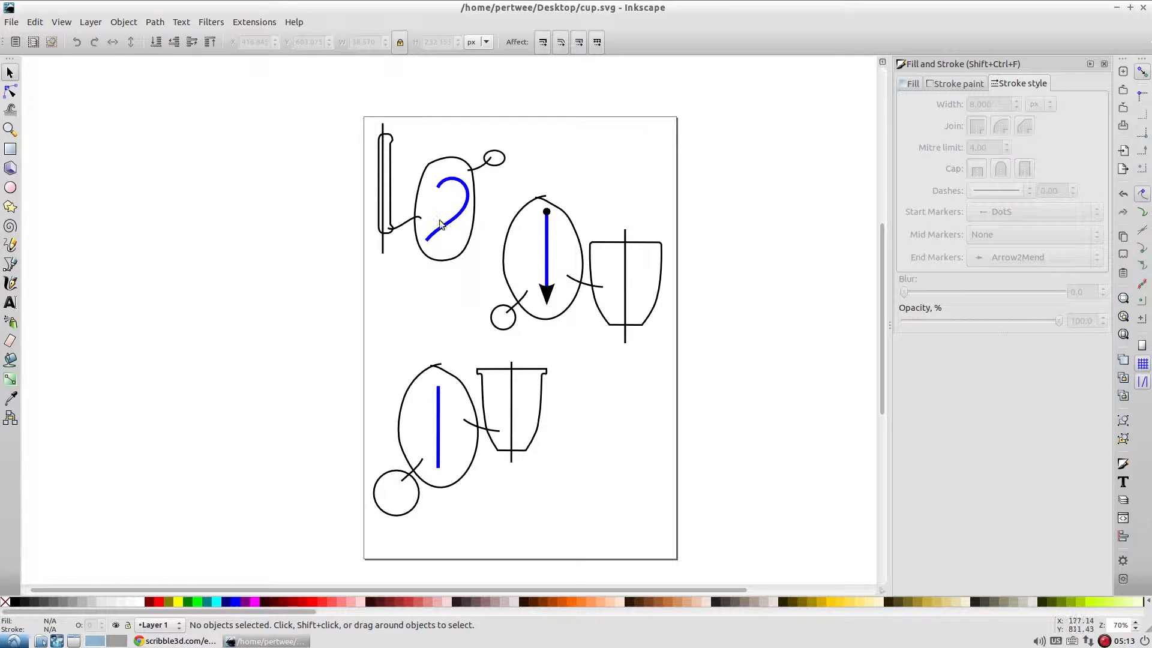
Set the start markers of all three blue spine paths to DotS and their end markers to Arrow1Send.
{"action": "left_click", "coordinate": [450, 226]}
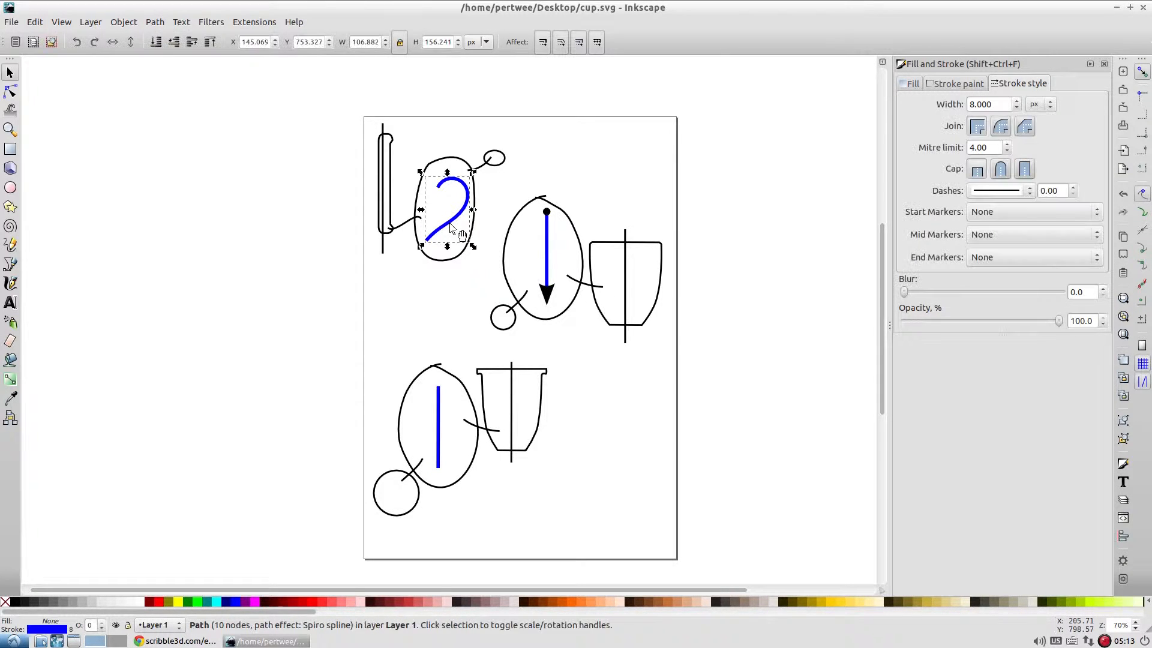
{"action": "left_click", "coordinate": [547, 249], "text": "shift"}
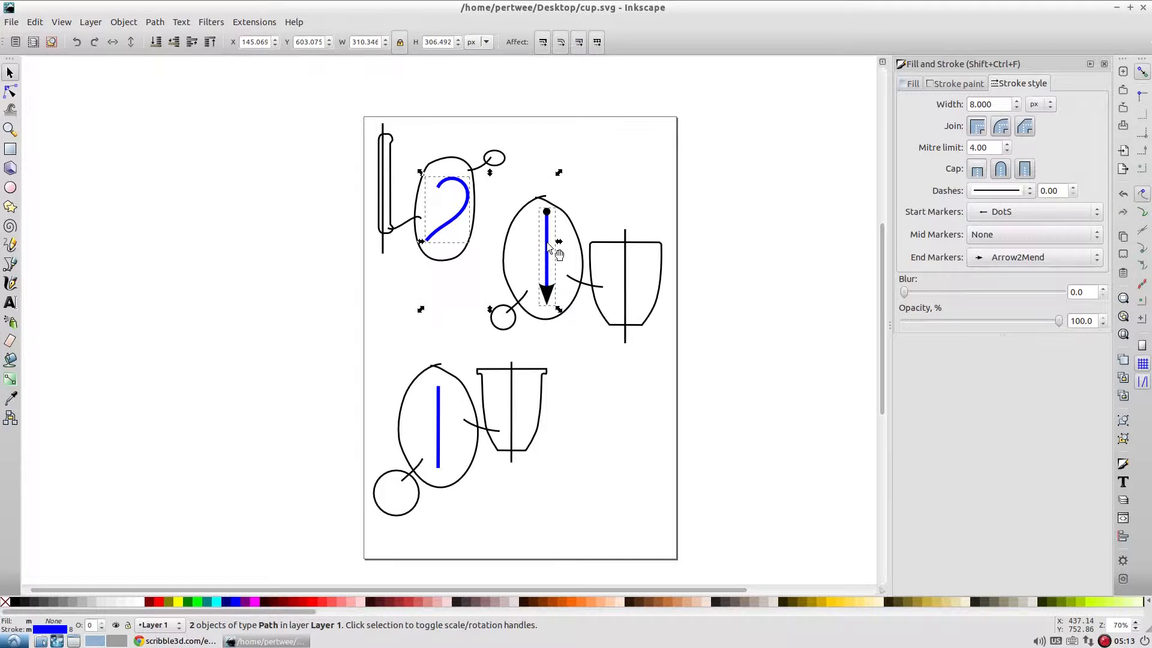
{"action": "left_click", "coordinate": [438, 408], "text": "shift"}
{"action": "left_click", "coordinate": [998, 214]}
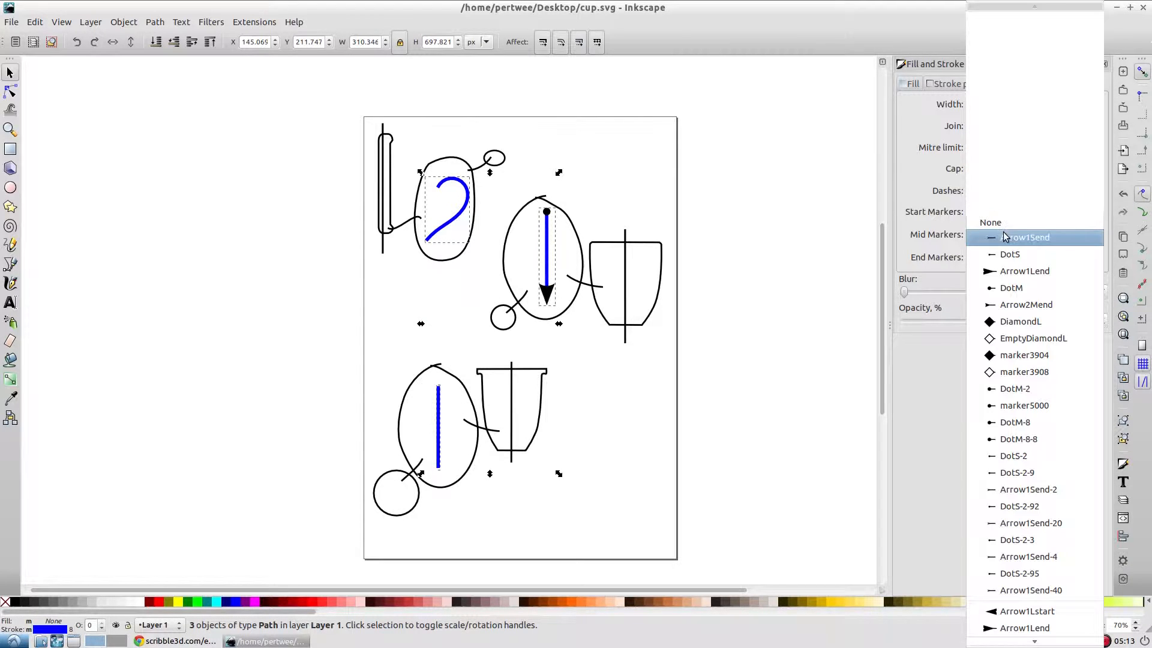
{"action": "left_click", "coordinate": [1007, 251]}
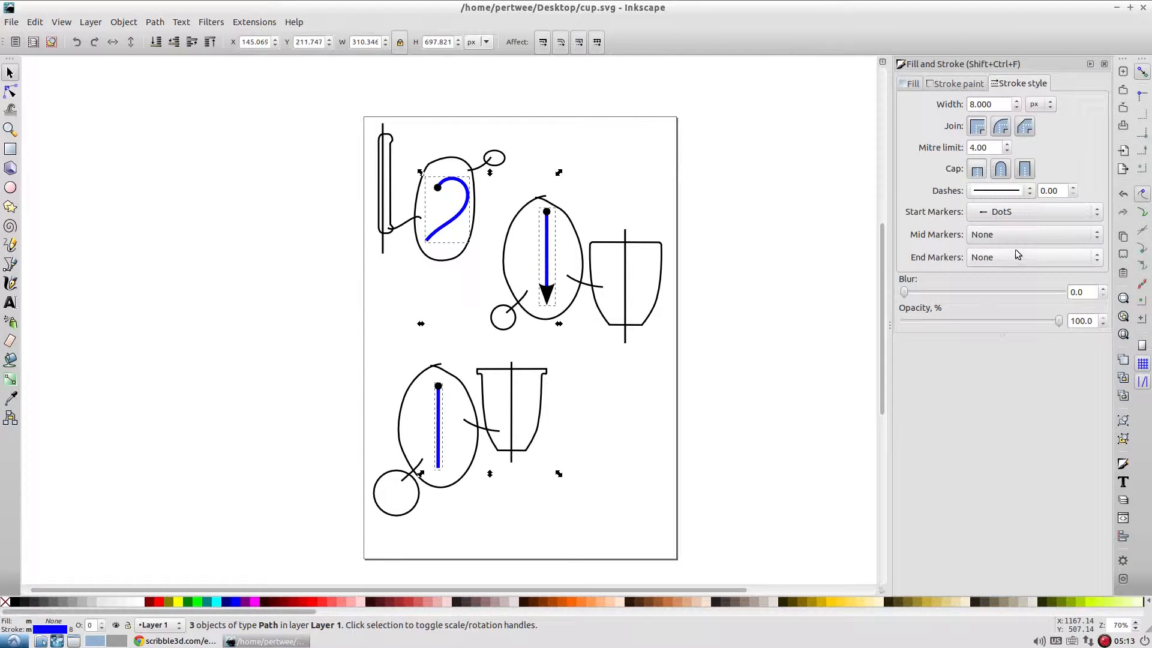
{"action": "left_click", "coordinate": [1018, 254]}
{"action": "left_click", "coordinate": [1044, 283]}
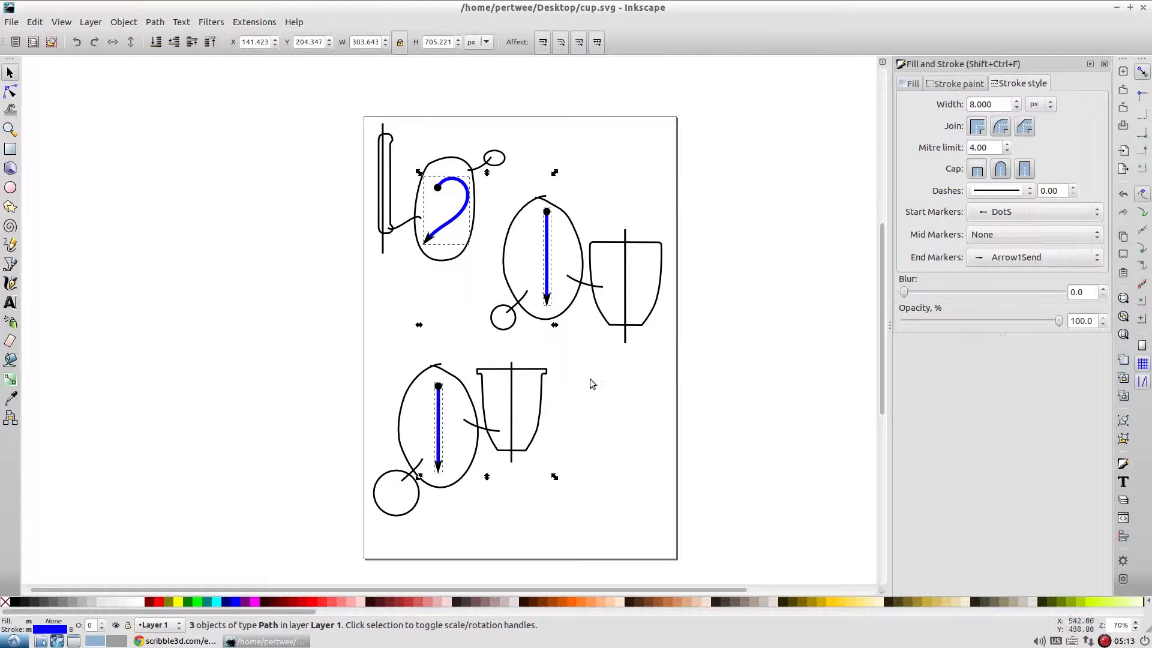
{"action": "left_click", "coordinate": [610, 376]}
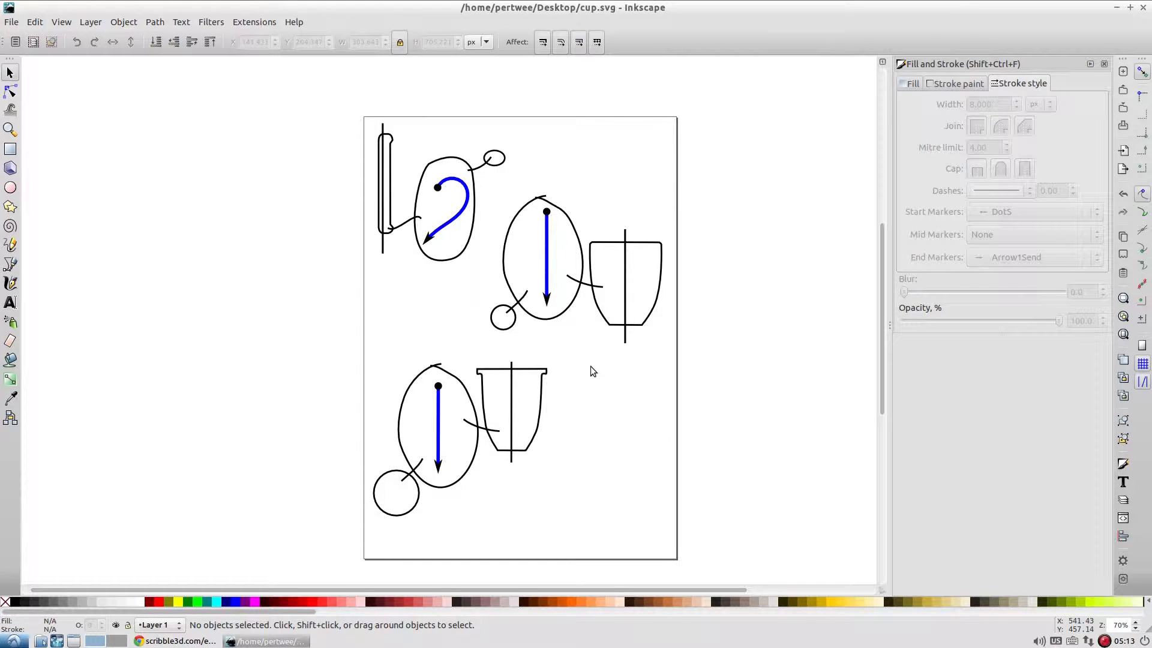
Save the changes to the cup.svg drawing.
{"action": "key", "text": "ctrl"}
{"action": "left_click", "coordinate": [12, 22]}
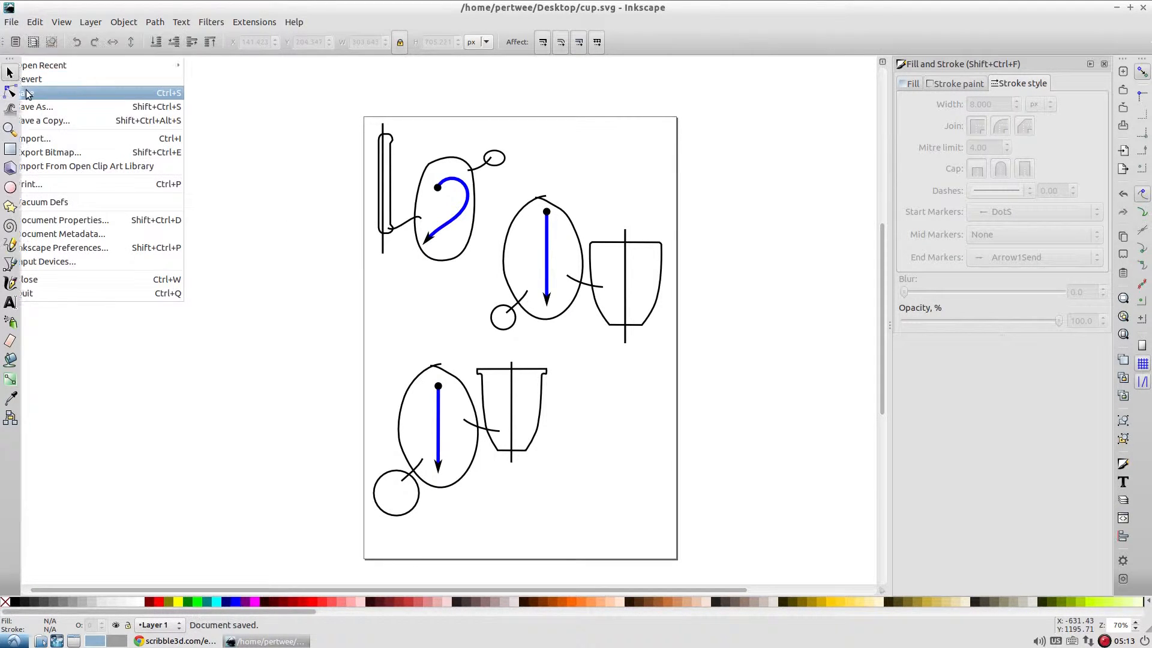
{"action": "left_click", "coordinate": [24, 94]}
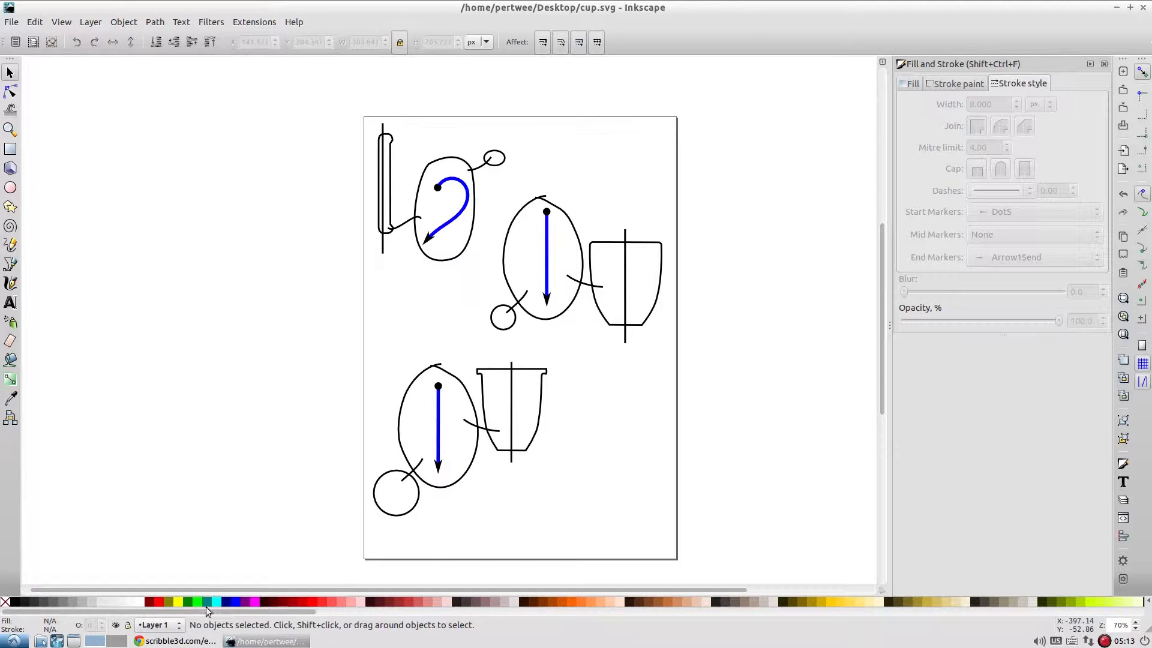
Switch to scribble3d in Chrome, upload cup.svg from the Desktop as a new 2D input, and continue to the generated 3D objects.
{"action": "left_click", "coordinate": [189, 642]}
{"action": "left_click", "coordinate": [66, 77]}
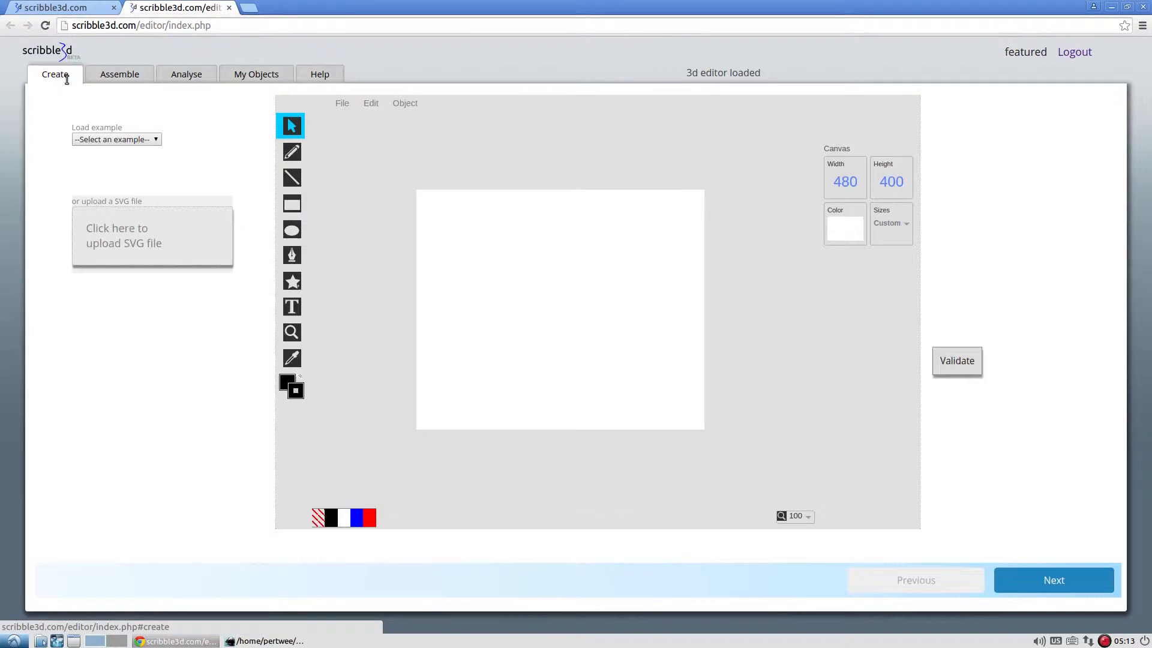
{"action": "left_click", "coordinate": [222, 244]}
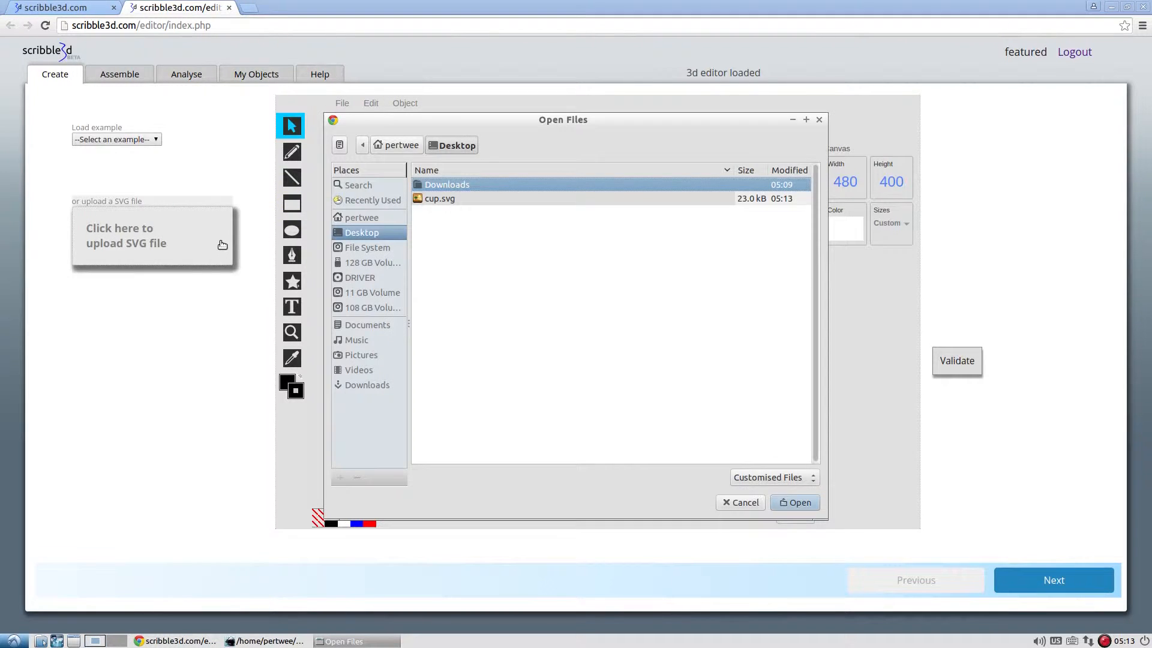
{"action": "double_click", "coordinate": [455, 200]}
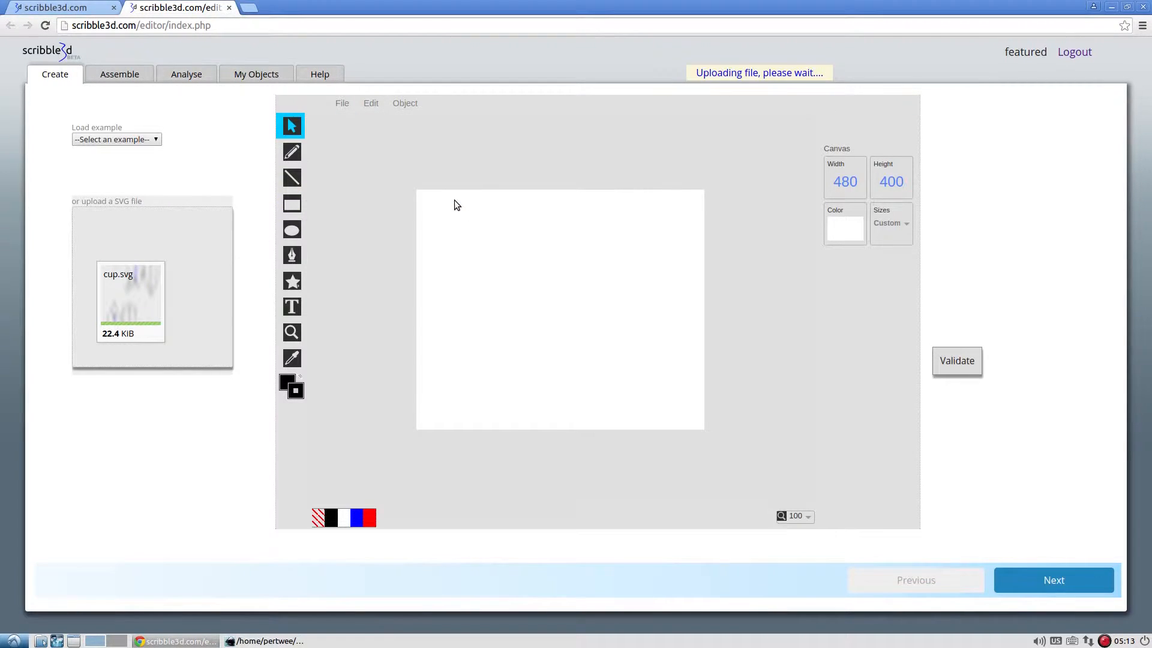
{"action": "left_click", "coordinate": [805, 517]}
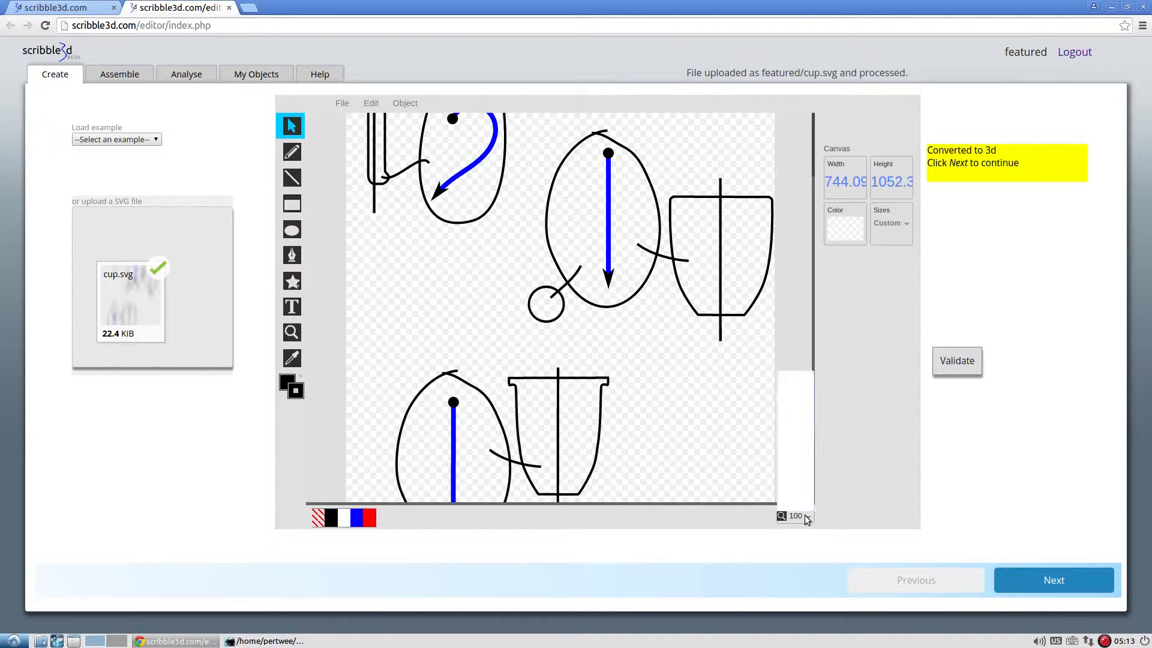
{"action": "left_click", "coordinate": [799, 419]}
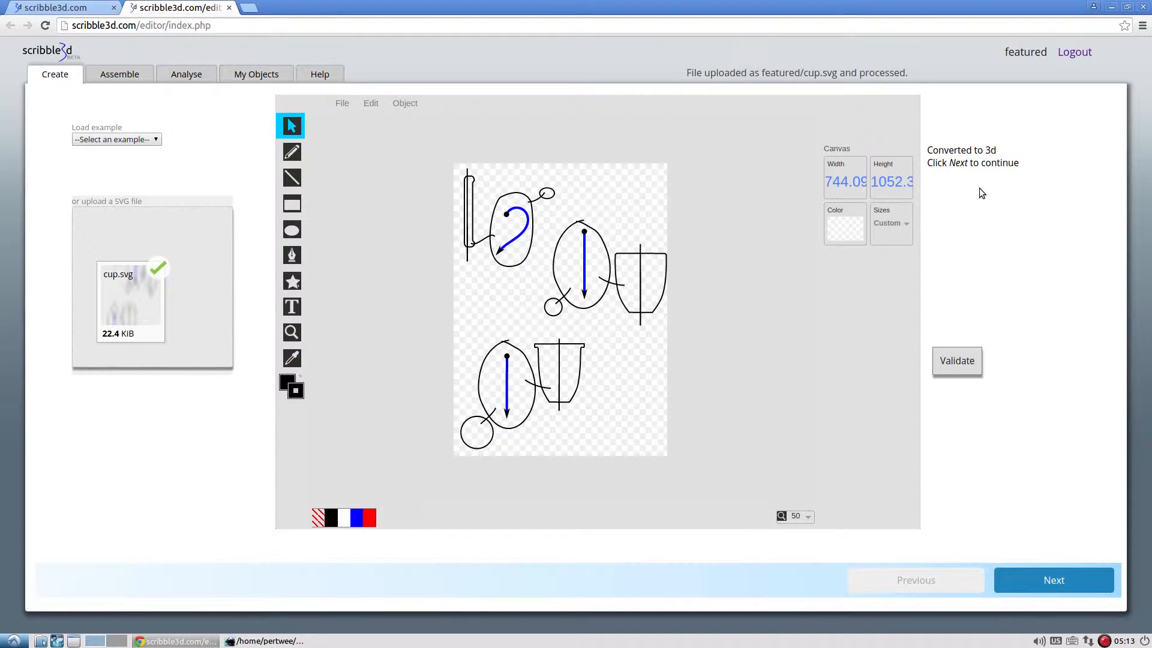
{"action": "left_click", "coordinate": [1097, 584]}
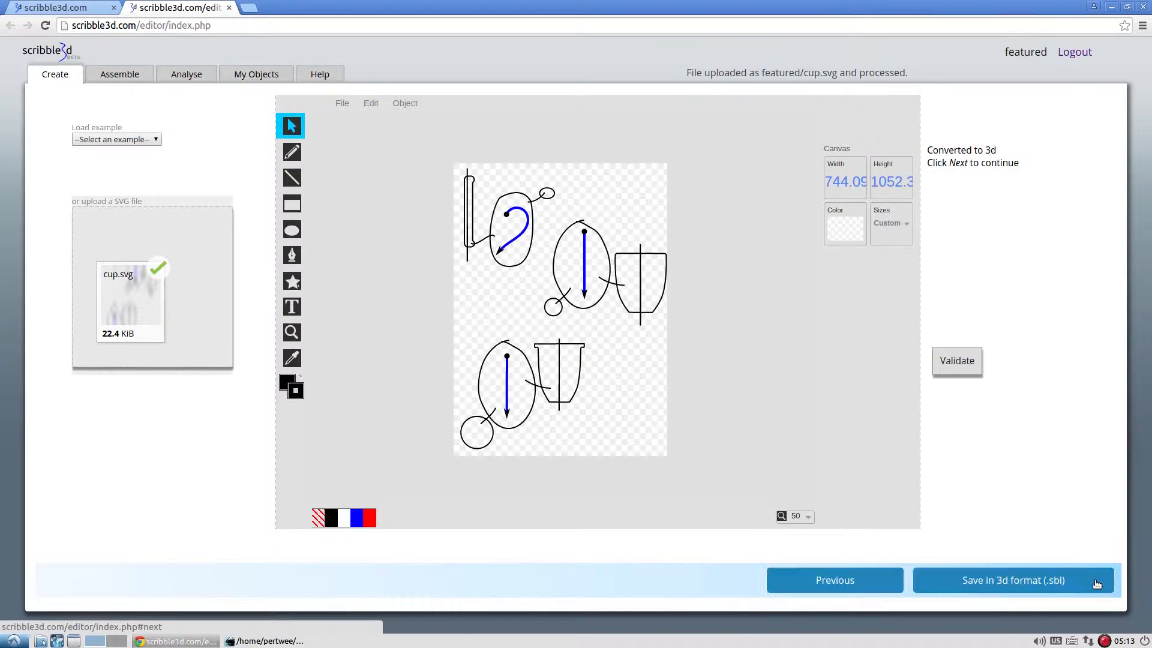
Examine the generated 3D shapes of object_1, object_2 and object_3 along with their spine diagrams.
{"action": "left_click_drag", "start_coordinate": [719, 441], "coordinate": [683, 407]}
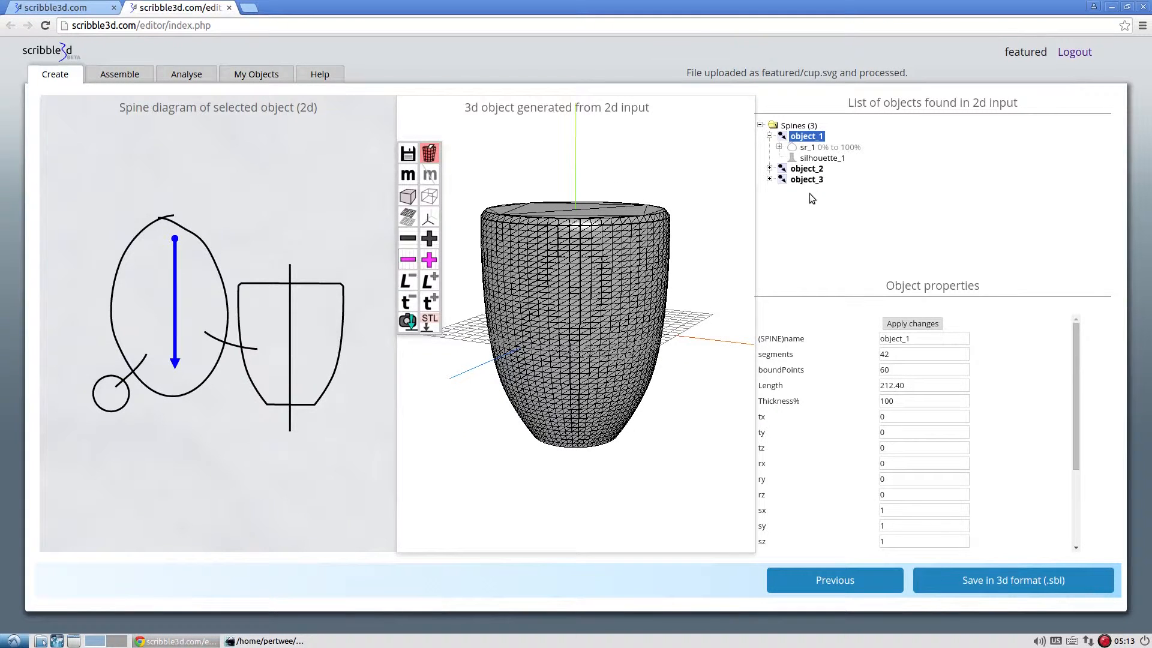
{"action": "left_click_drag", "start_coordinate": [729, 237], "coordinate": [677, 260]}
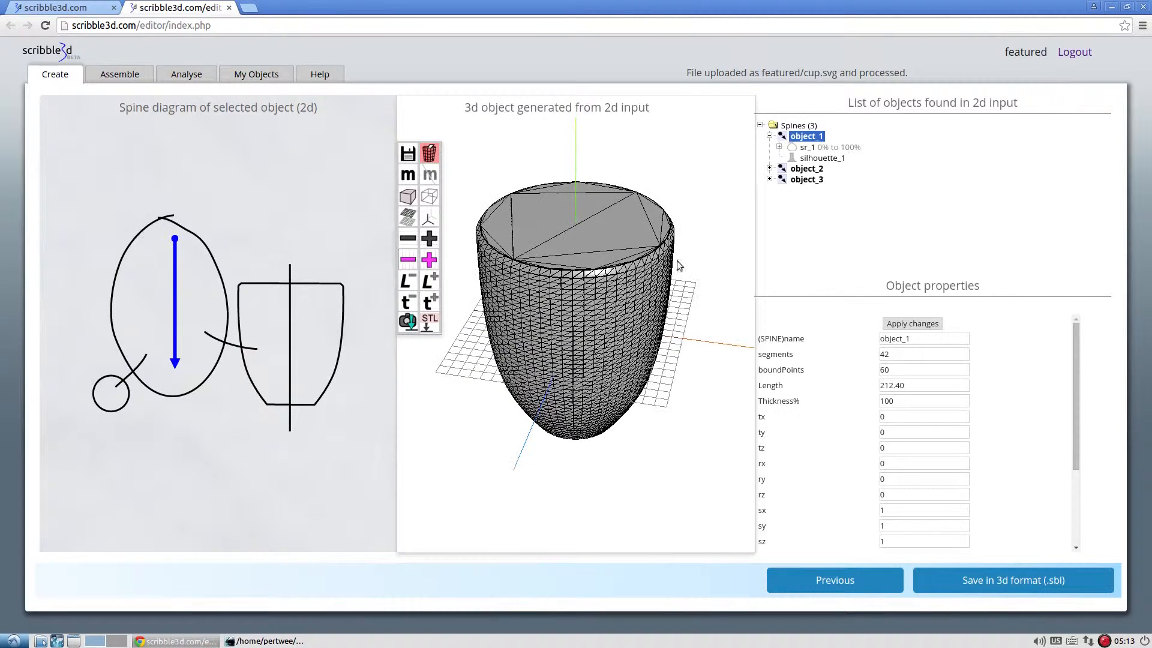
{"action": "left_click", "coordinate": [807, 179]}
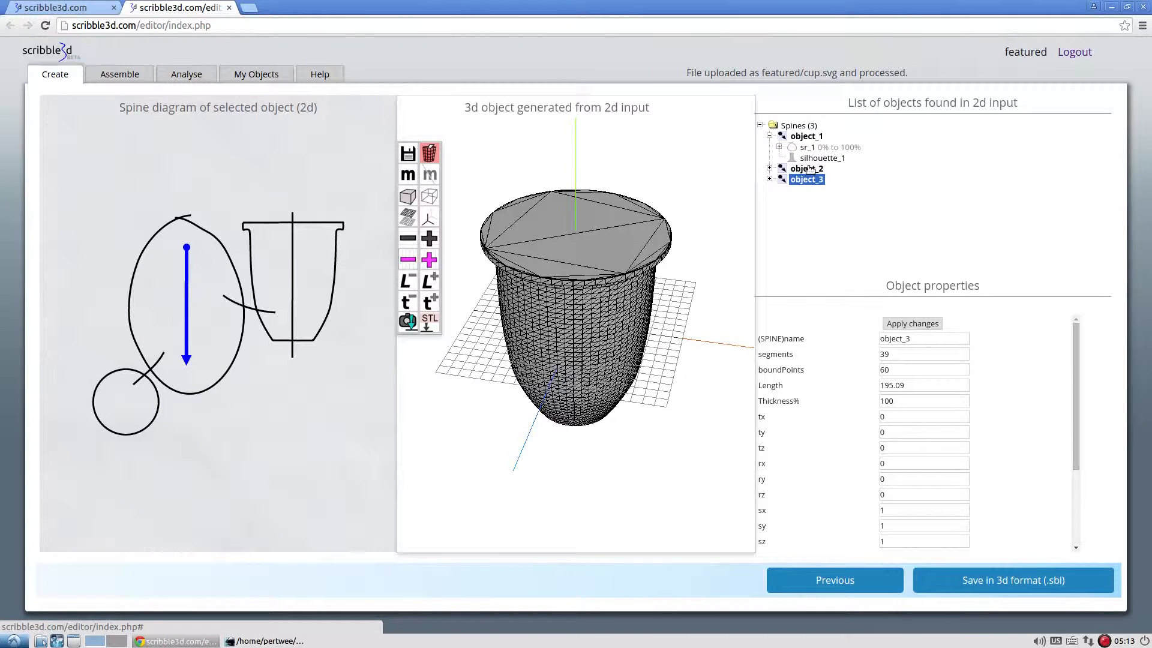
{"action": "left_click", "coordinate": [808, 168]}
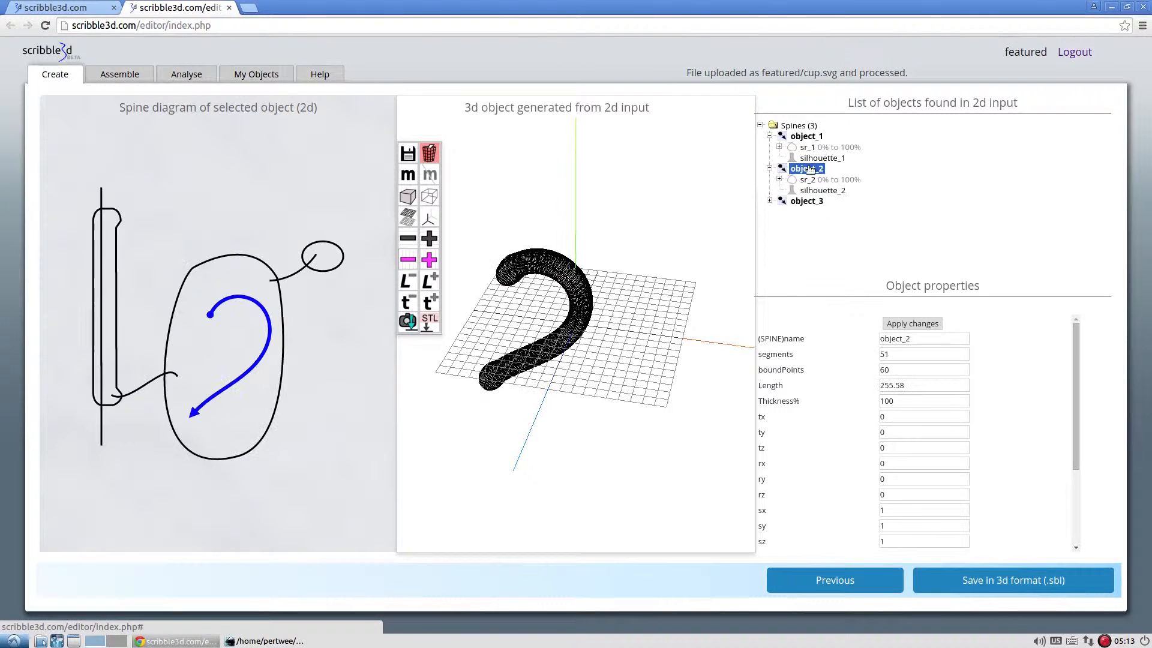
{"action": "left_click_drag", "start_coordinate": [594, 300], "coordinate": [637, 238]}
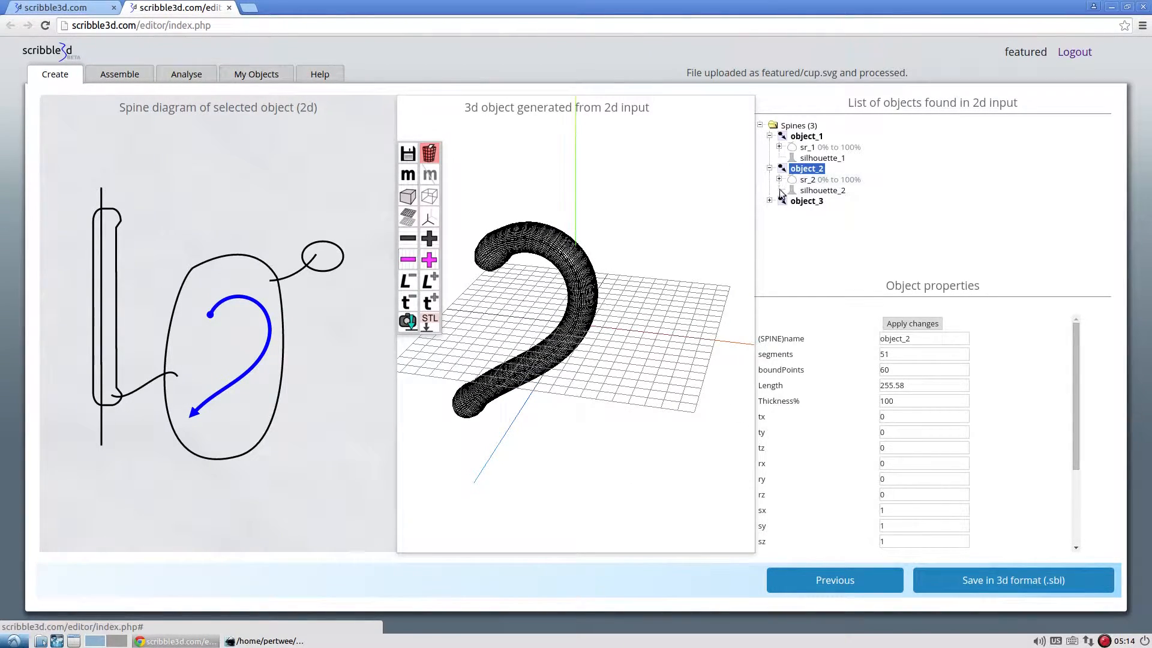
{"action": "left_click", "coordinate": [810, 202]}
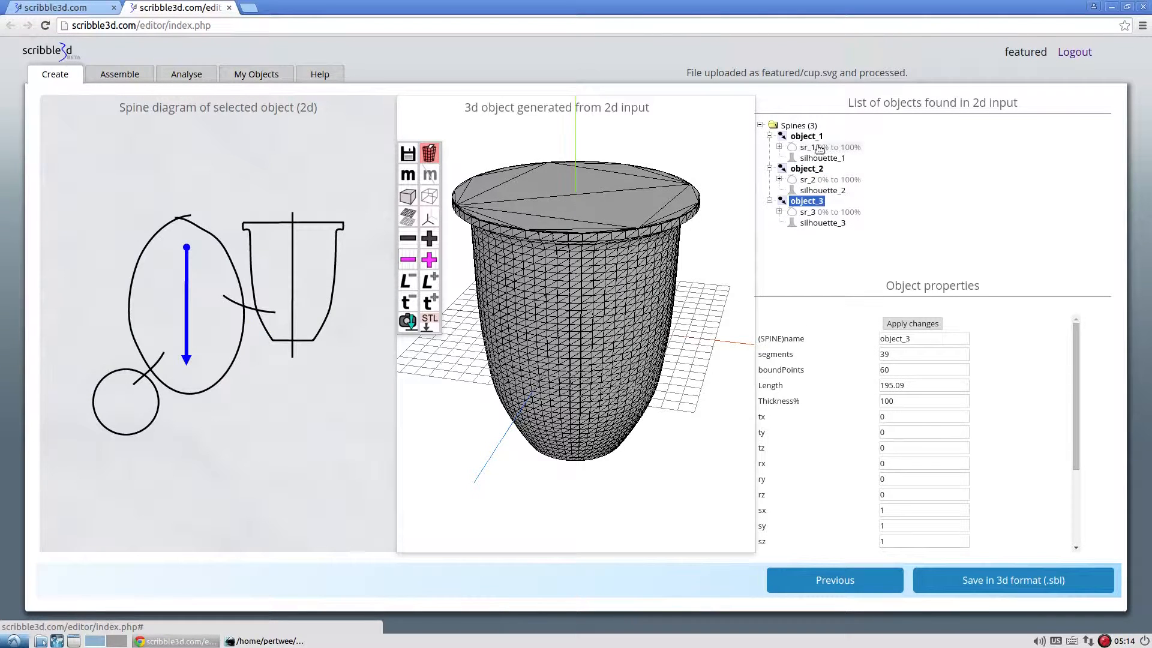
{"action": "left_click", "coordinate": [818, 137]}
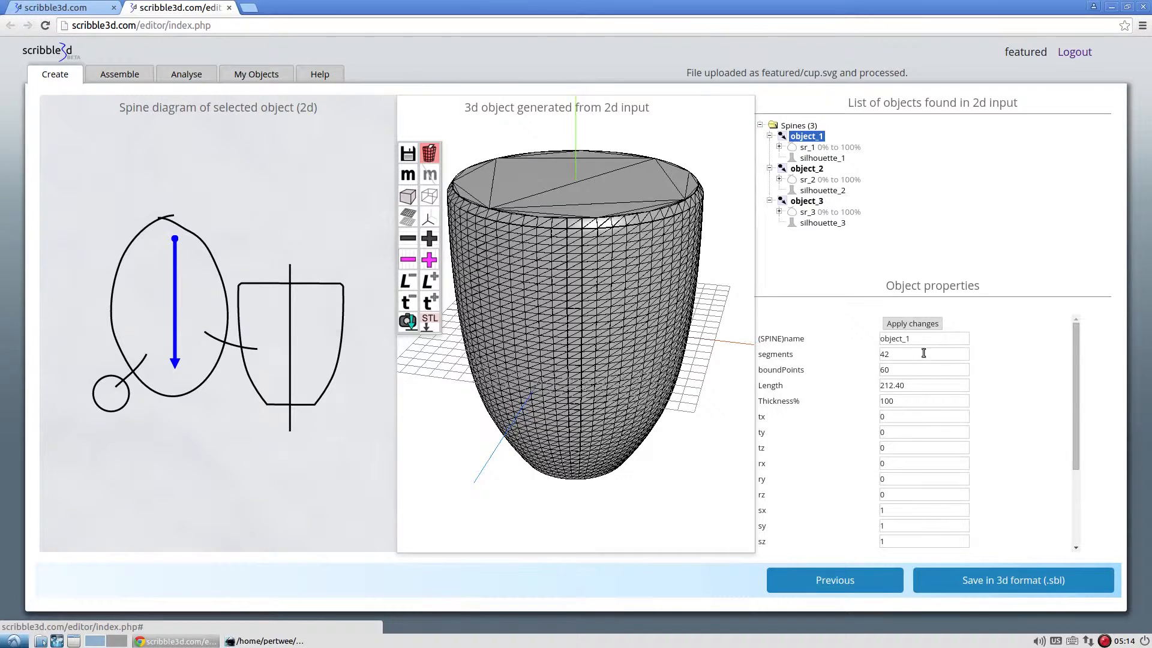
Set the segments of object_1, the cup body, to 21 and apply the change.
{"action": "left_click", "coordinate": [807, 201]}
{"action": "left_click", "coordinate": [806, 136]}
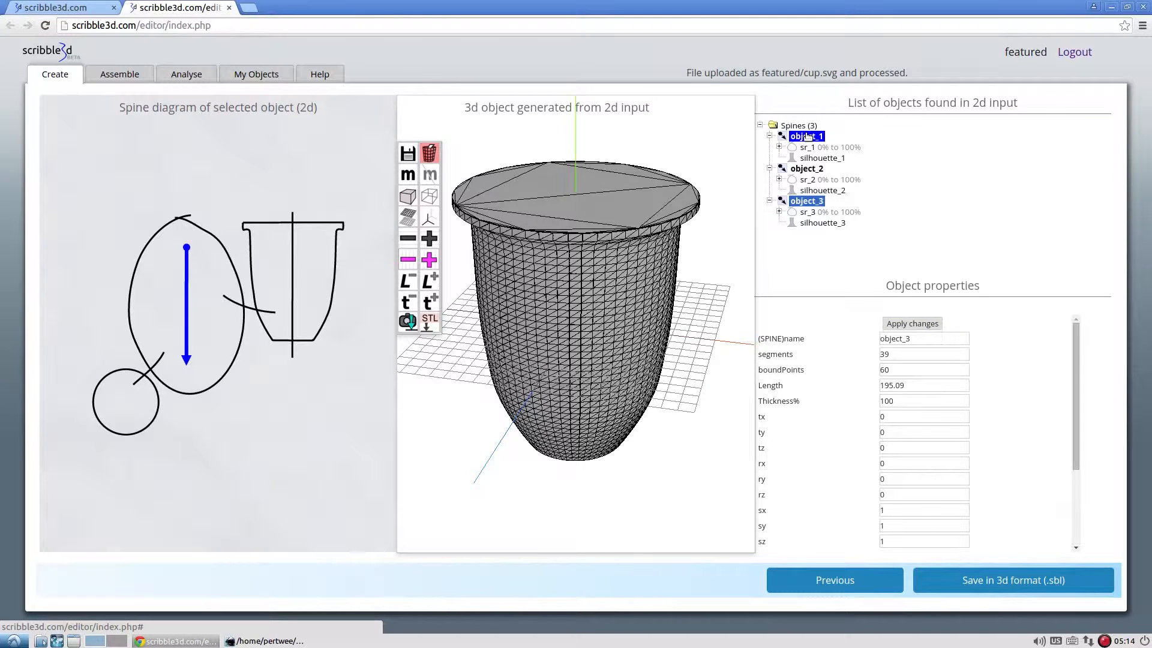
{"action": "left_click_drag", "start_coordinate": [917, 338], "coordinate": [790, 339]}
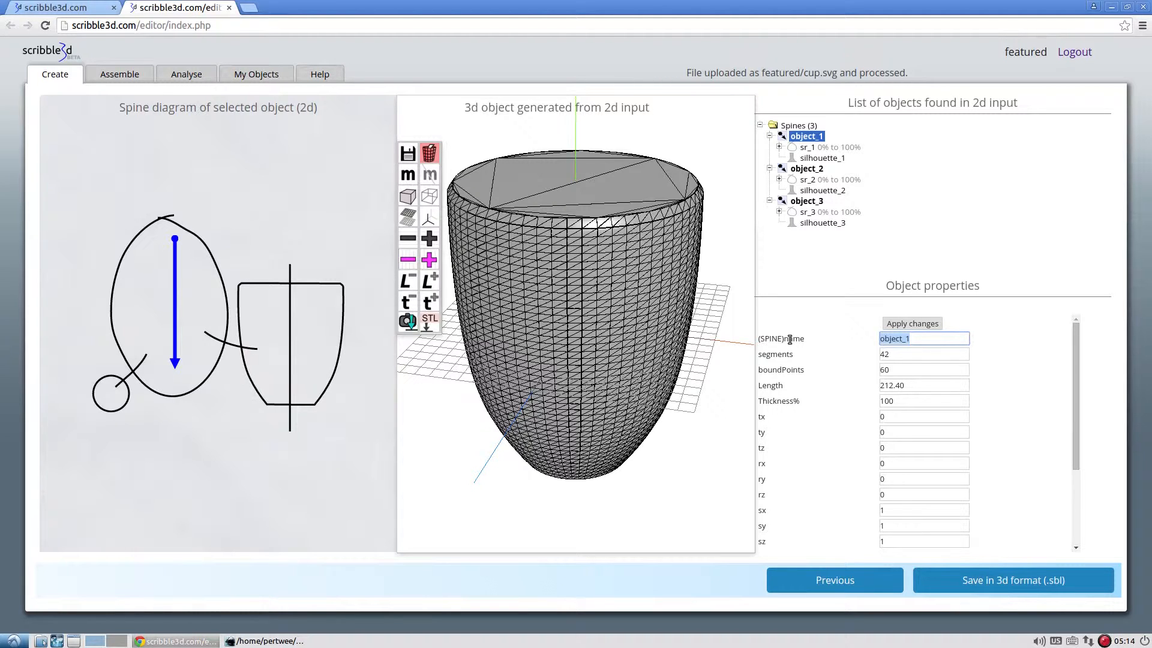
{"action": "left_click", "coordinate": [900, 354]}
{"action": "left_click_drag", "start_coordinate": [879, 354], "coordinate": [911, 354]}
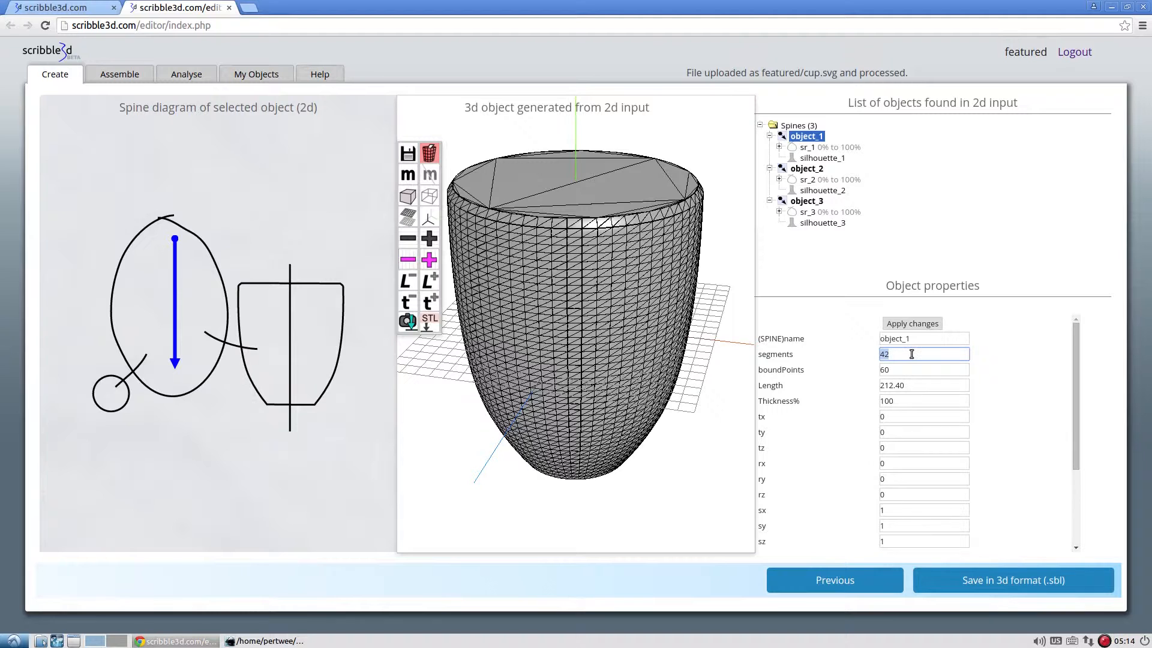
{"action": "type", "text": "21"}
{"action": "left_click", "coordinate": [912, 323]}
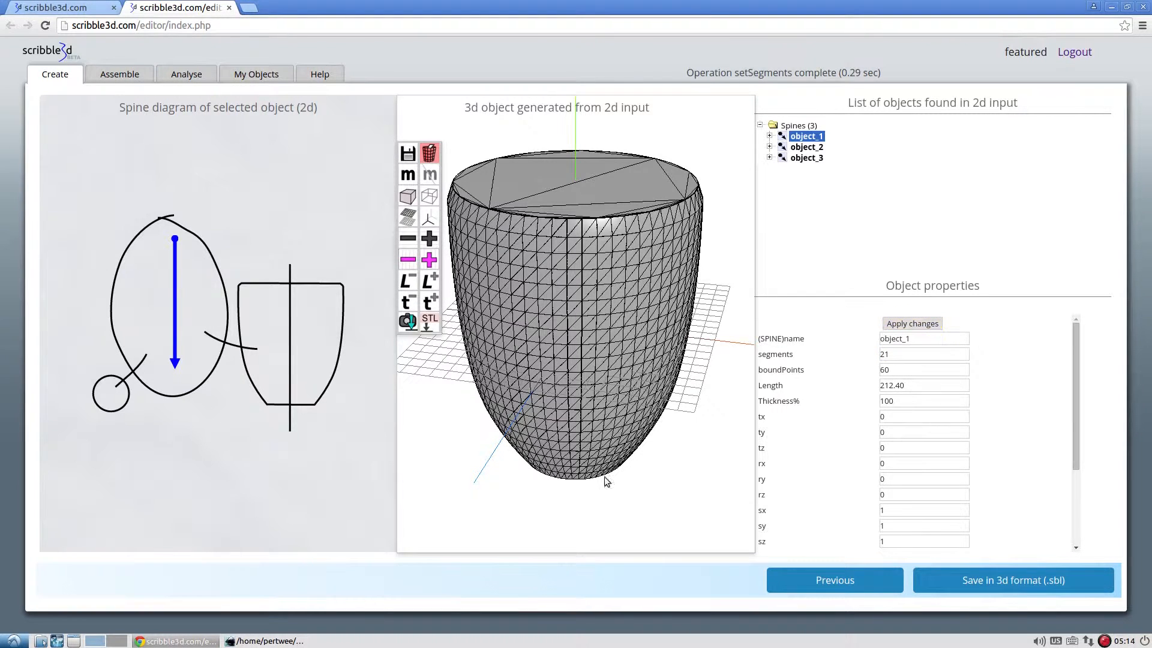
{"action": "left_click_drag", "start_coordinate": [606, 480], "coordinate": [816, 432]}
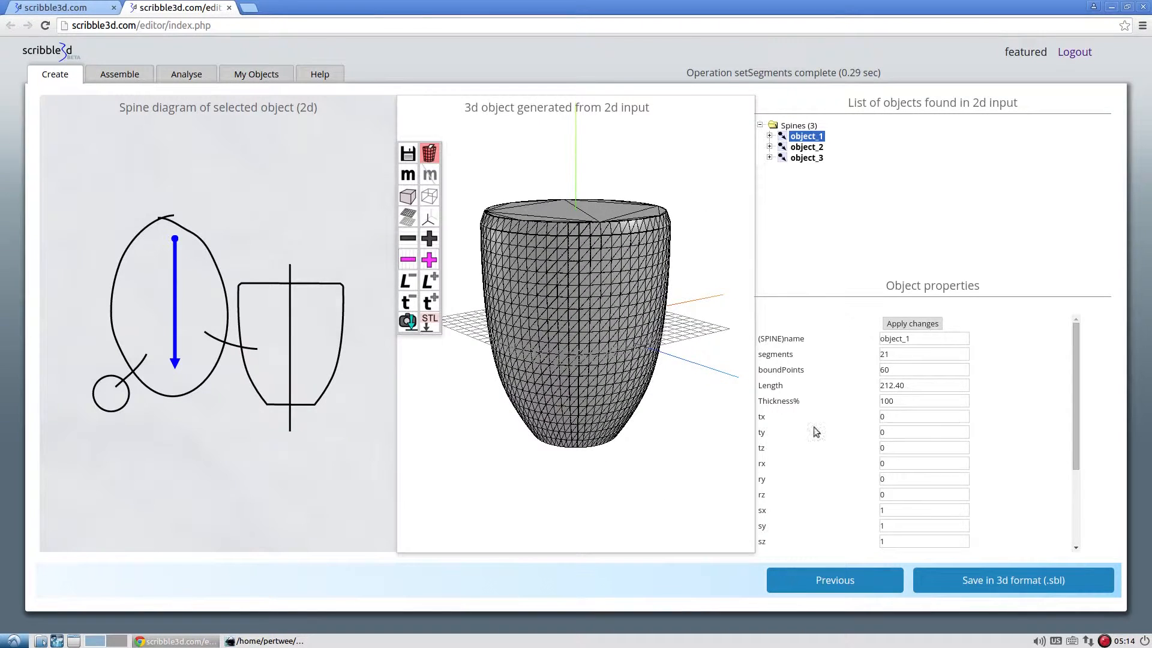
Set the boundPoints of object_1 to 88 and apply the change.
{"action": "left_click_drag", "start_coordinate": [900, 369], "coordinate": [869, 370]}
{"action": "type", "text": "88"}
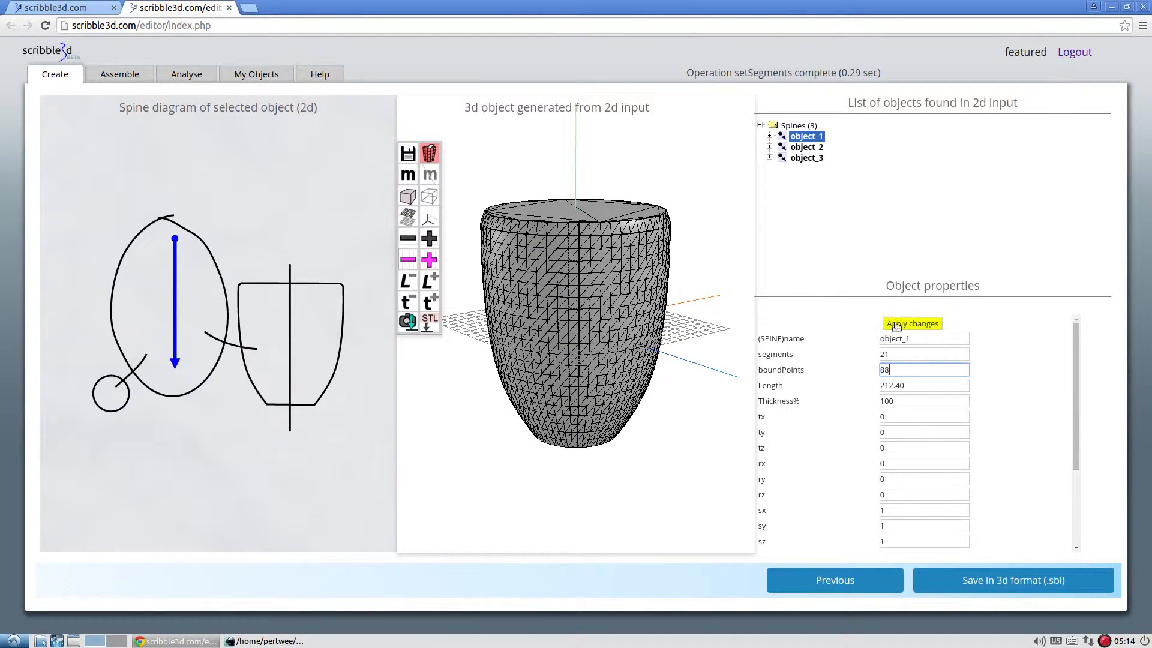
{"action": "left_click", "coordinate": [895, 325]}
{"action": "mouse_move", "coordinate": [711, 270]}
{"action": "left_mouse_down"}
{"action": "mouse_move", "coordinate": [708, 305]}
{"action": "mouse_move", "coordinate": [708, 286]}
{"action": "left_mouse_up"}
Reduce the boundPoints of object_2, the curved handle, stepwise down to 3.
{"action": "left_click", "coordinate": [806, 147]}
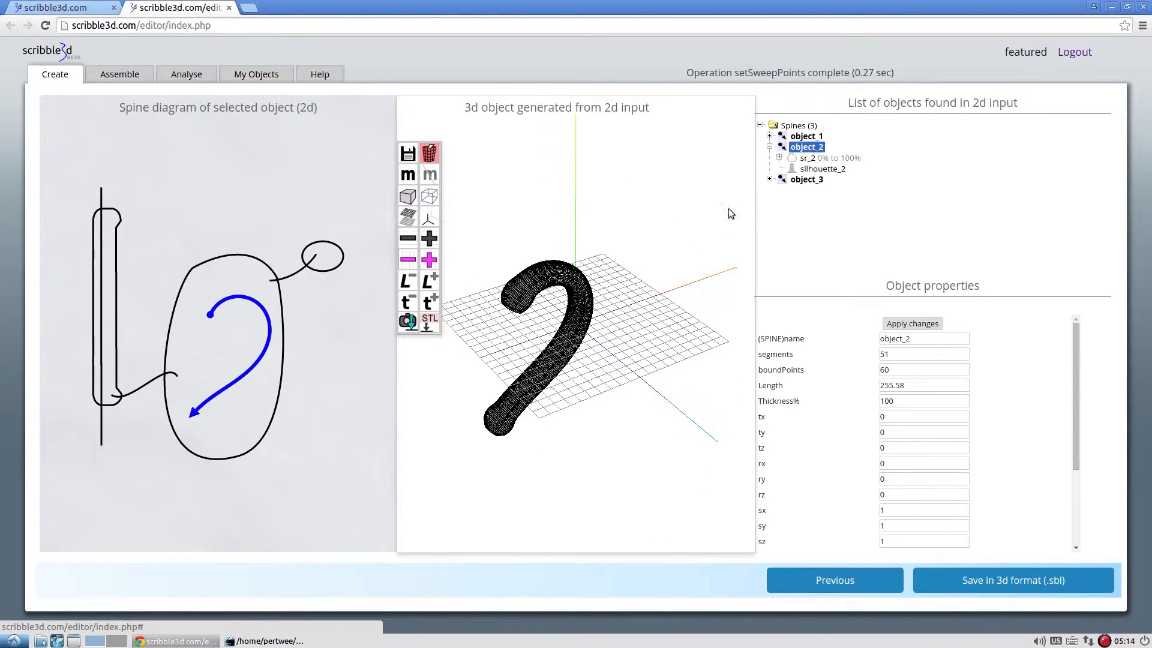
{"action": "left_click_drag", "start_coordinate": [579, 382], "coordinate": [648, 354]}
{"action": "scroll", "coordinate": [602, 377], "scroll_direction": "up", "scroll_amount": 5}
{"action": "left_click", "coordinate": [408, 260]}
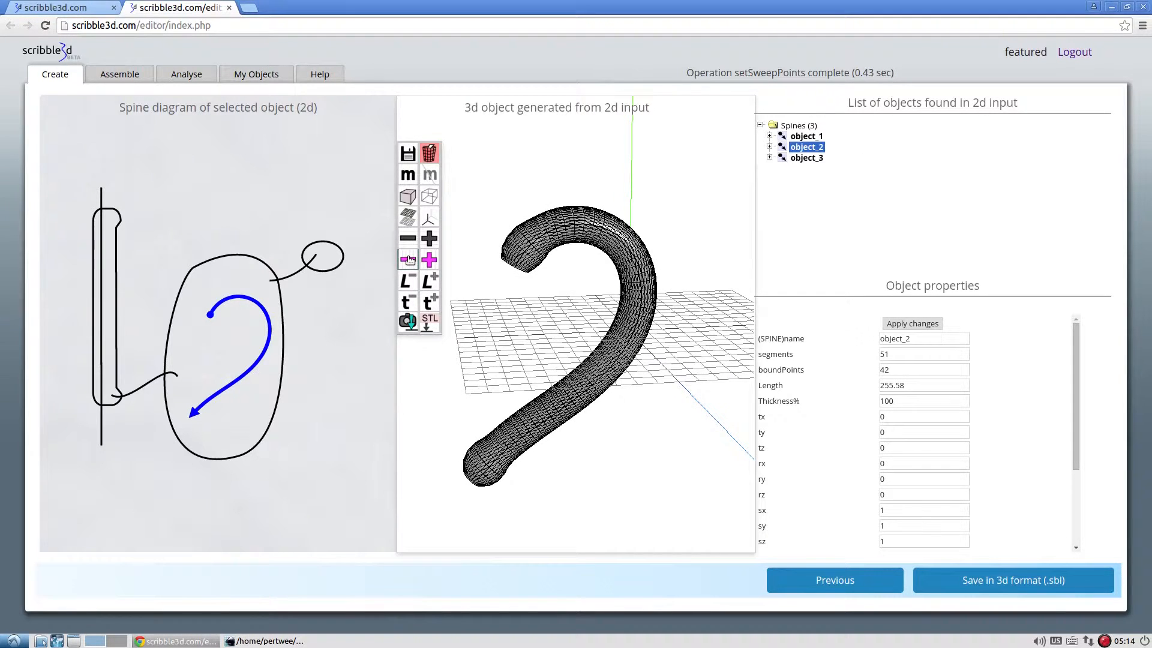
{"action": "left_click", "coordinate": [409, 260]}
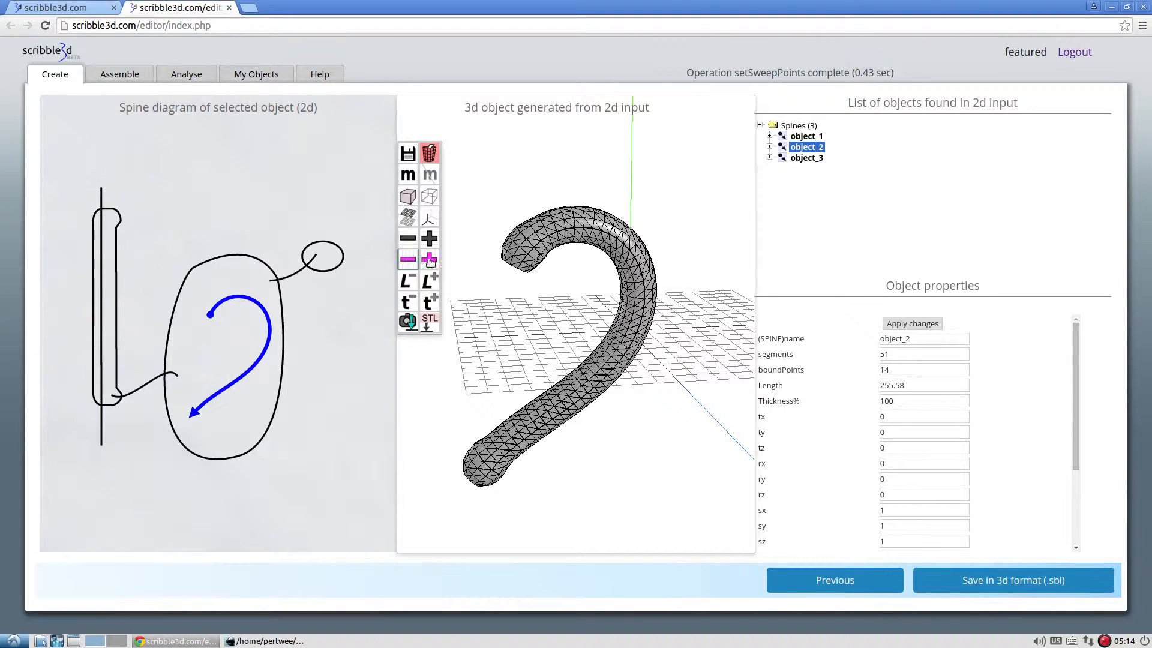
{"action": "left_click", "coordinate": [405, 260]}
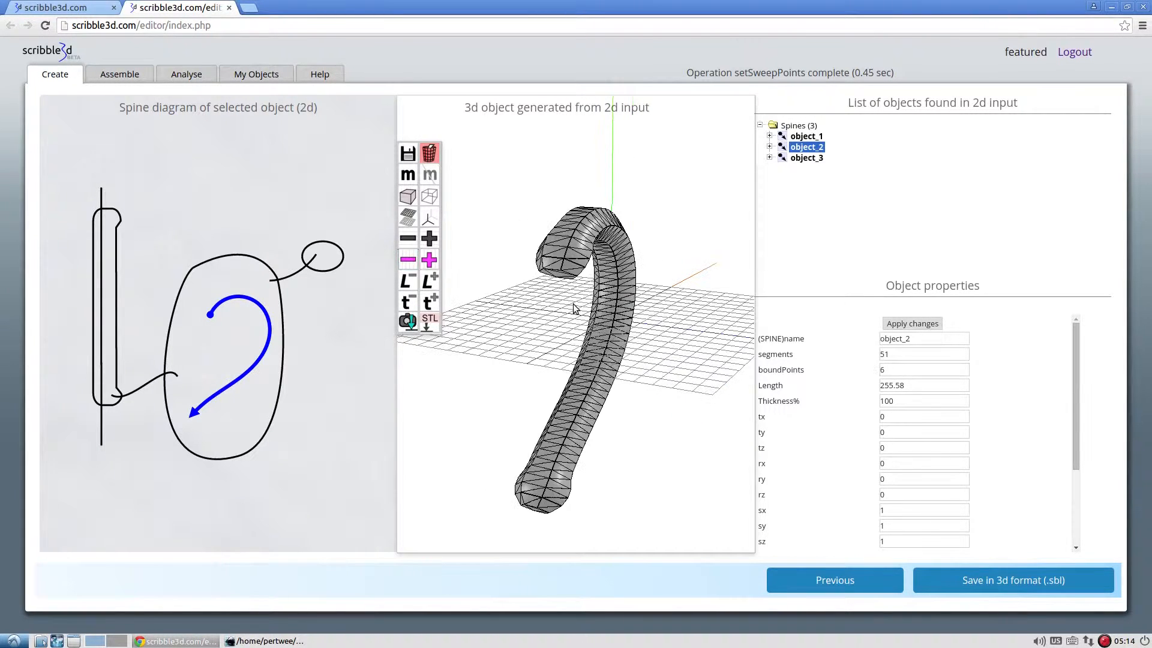
{"action": "left_click", "coordinate": [407, 260]}
{"action": "left_click", "coordinate": [407, 259]}
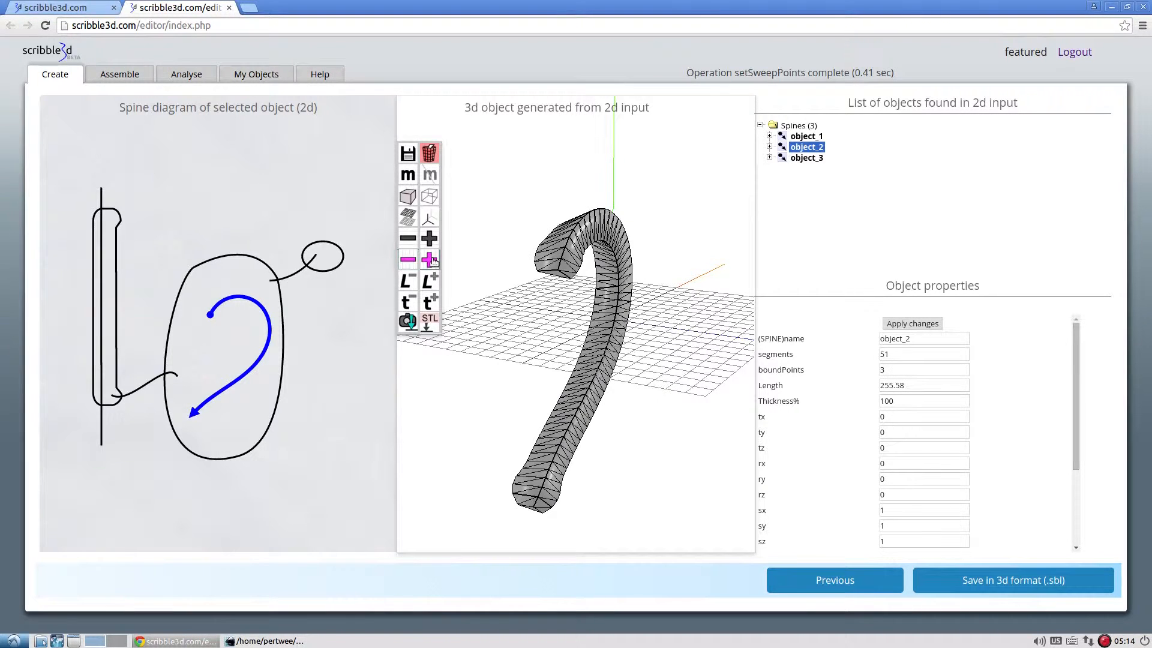
Raise the handle's boundPoints stepwise to 48.
{"action": "left_click", "coordinate": [433, 262]}
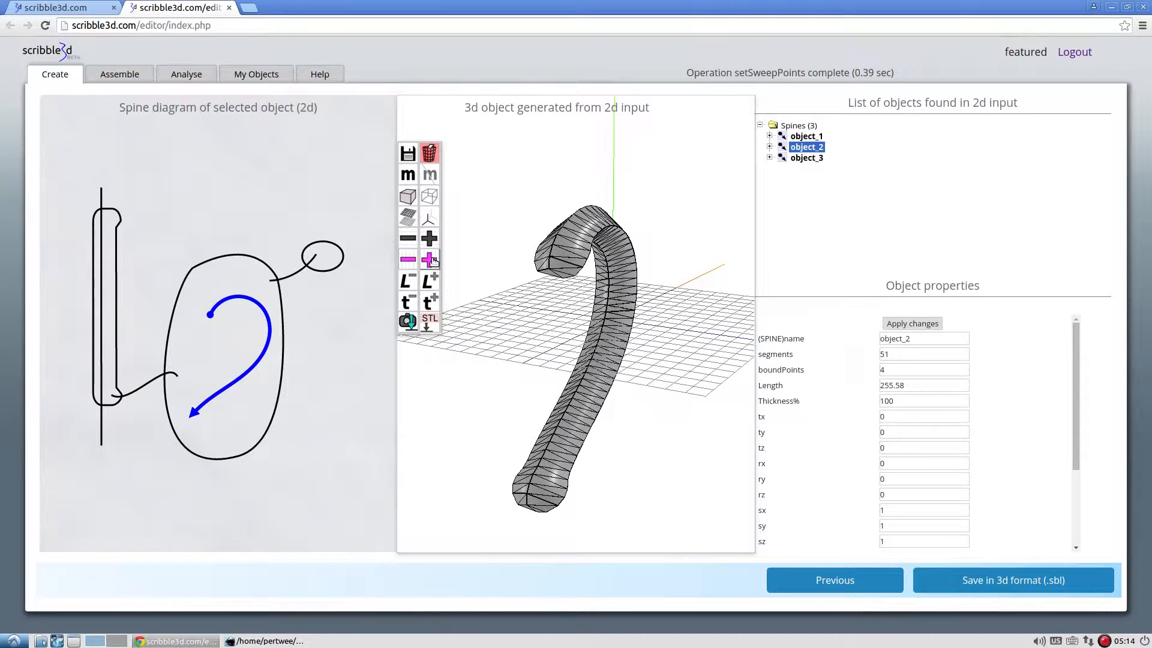
{"action": "left_click", "coordinate": [433, 262]}
{"action": "left_click", "coordinate": [433, 263]}
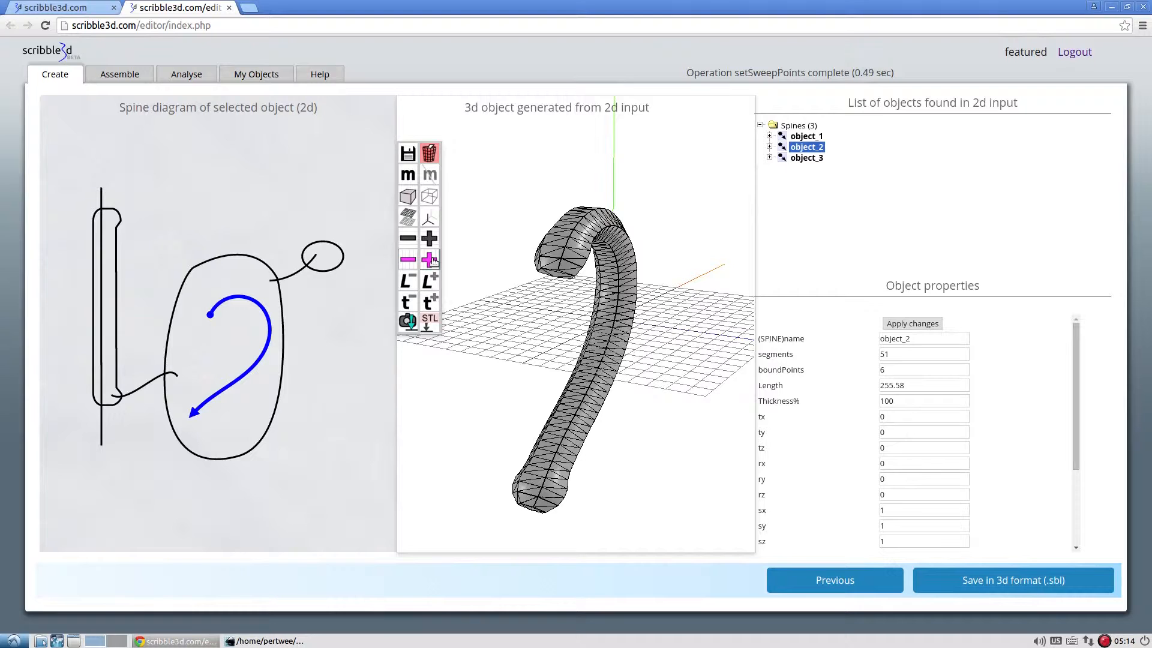
{"action": "left_click", "coordinate": [433, 262]}
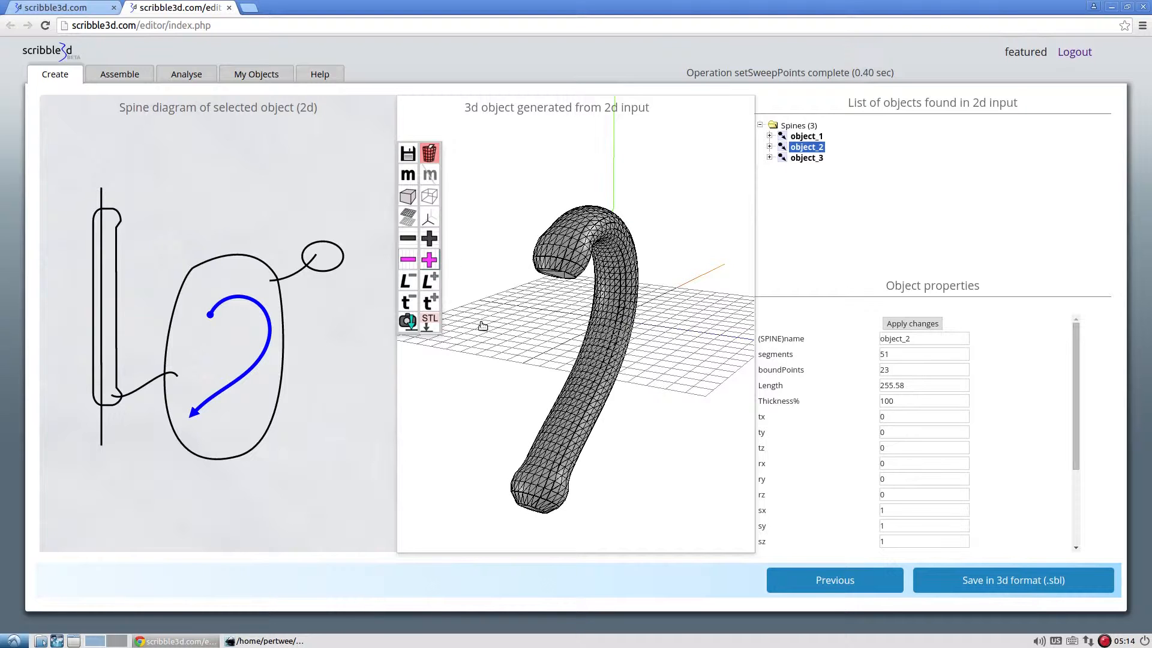
{"action": "left_click_drag", "start_coordinate": [684, 305], "coordinate": [659, 300]}
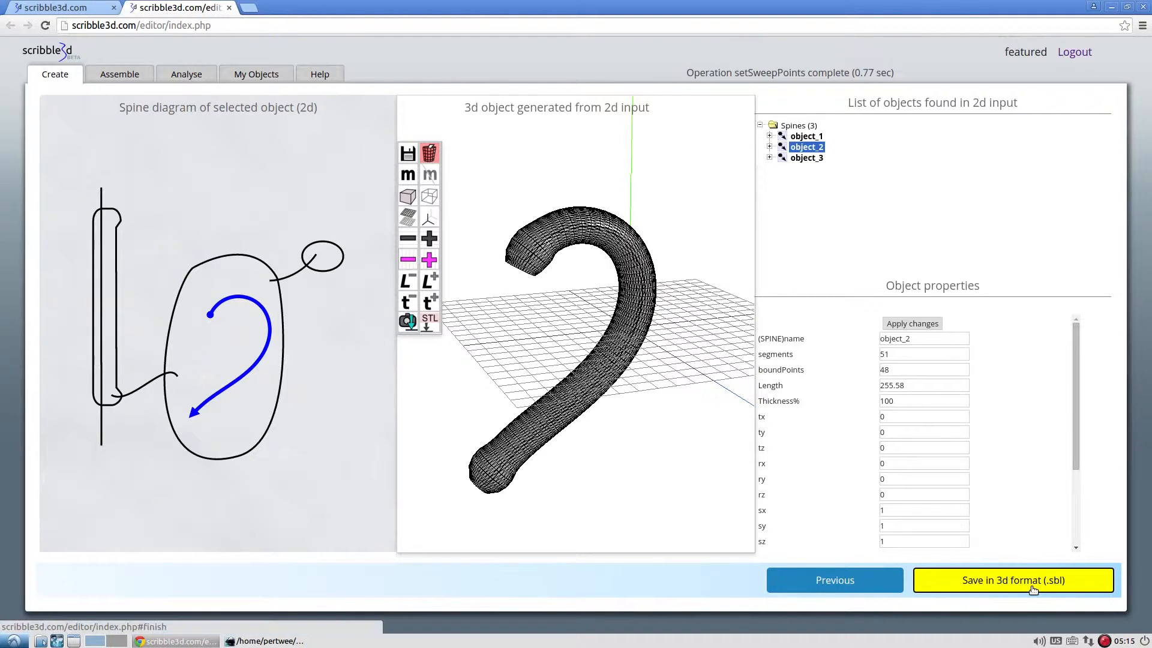
Save the generated objects in 3D format as cup.sbl and open the saved file for assembly.
{"action": "left_click", "coordinate": [1029, 585]}
{"action": "left_click_drag", "start_coordinate": [498, 265], "coordinate": [396, 262]}
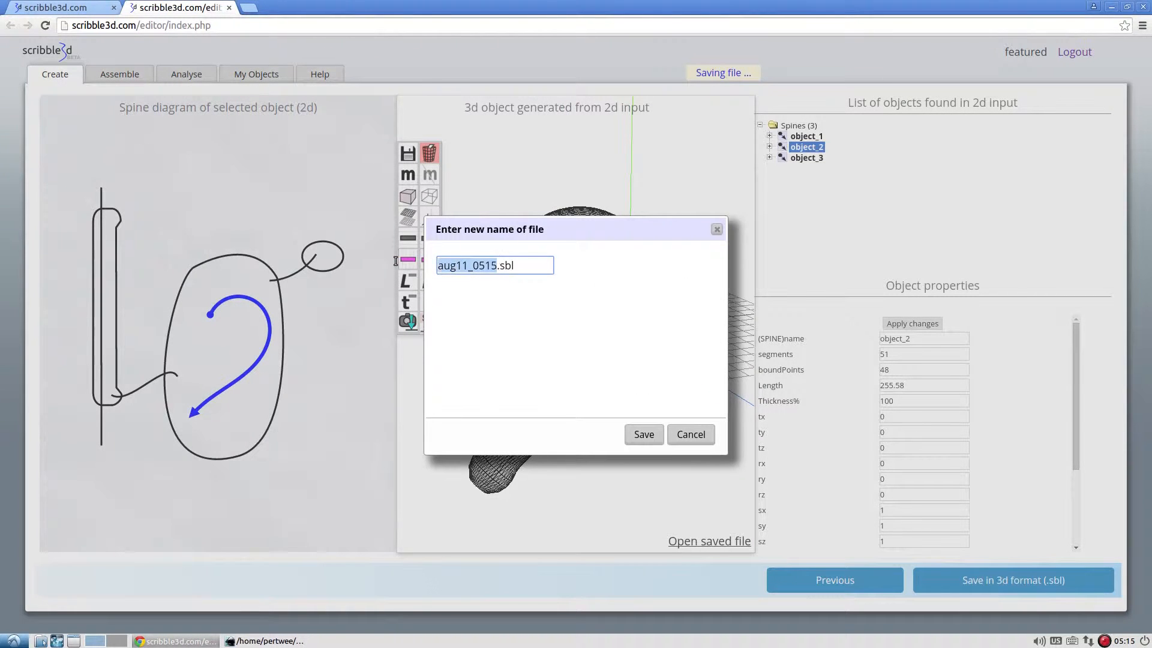
{"action": "type", "text": "cup"}
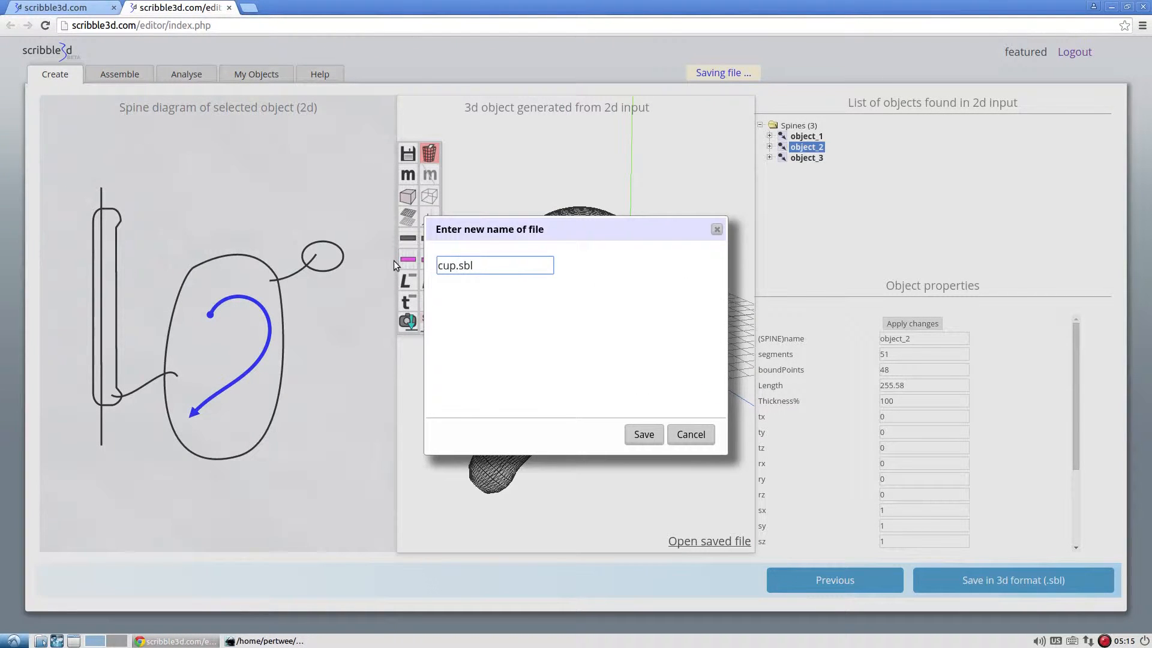
{"action": "left_click", "coordinate": [645, 435]}
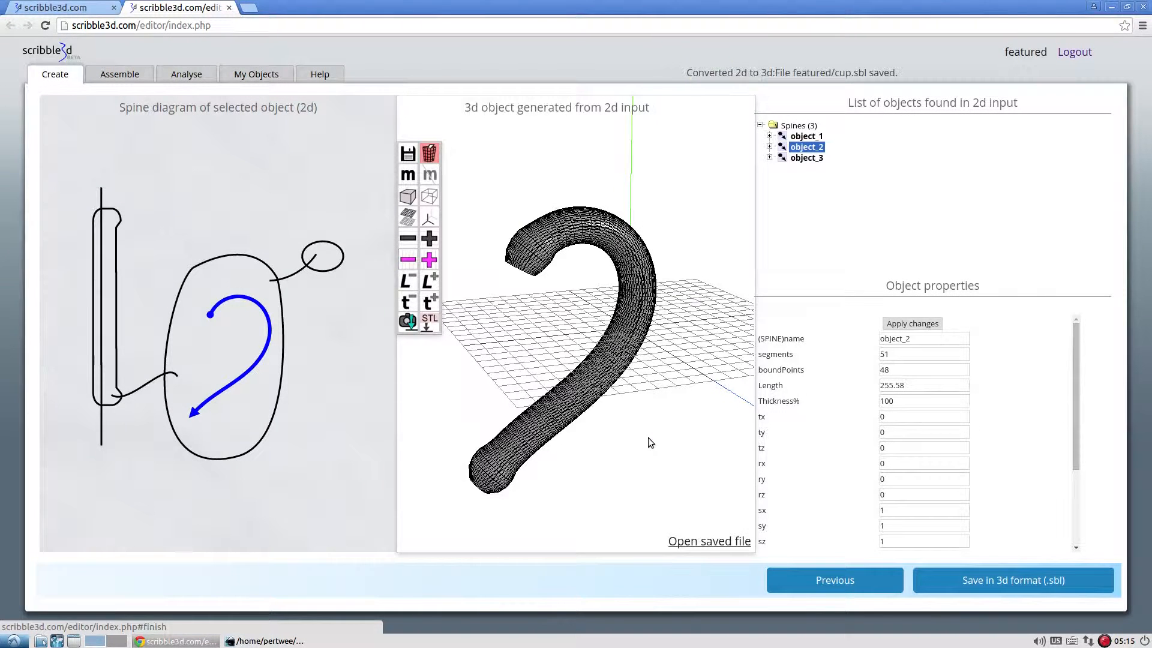
{"action": "left_click", "coordinate": [694, 543]}
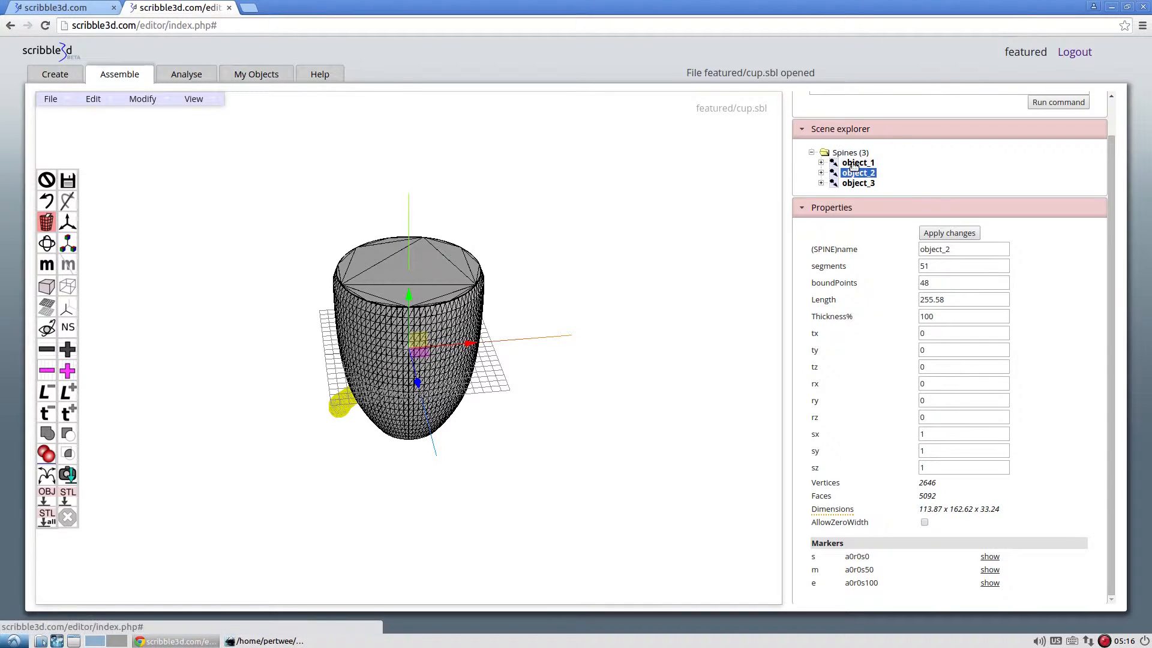
Inspect object_1, object_2 and object_3 one by one in wireframe display, and return to solid display.
{"action": "left_click", "coordinate": [75, 288]}
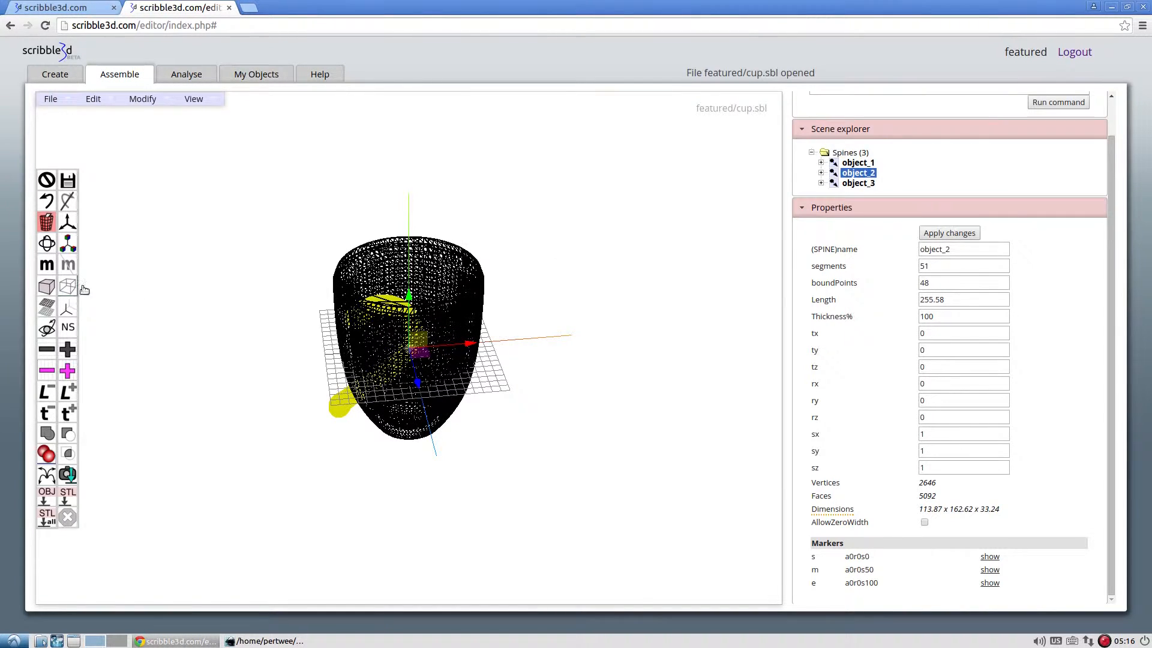
{"action": "left_click", "coordinate": [865, 166]}
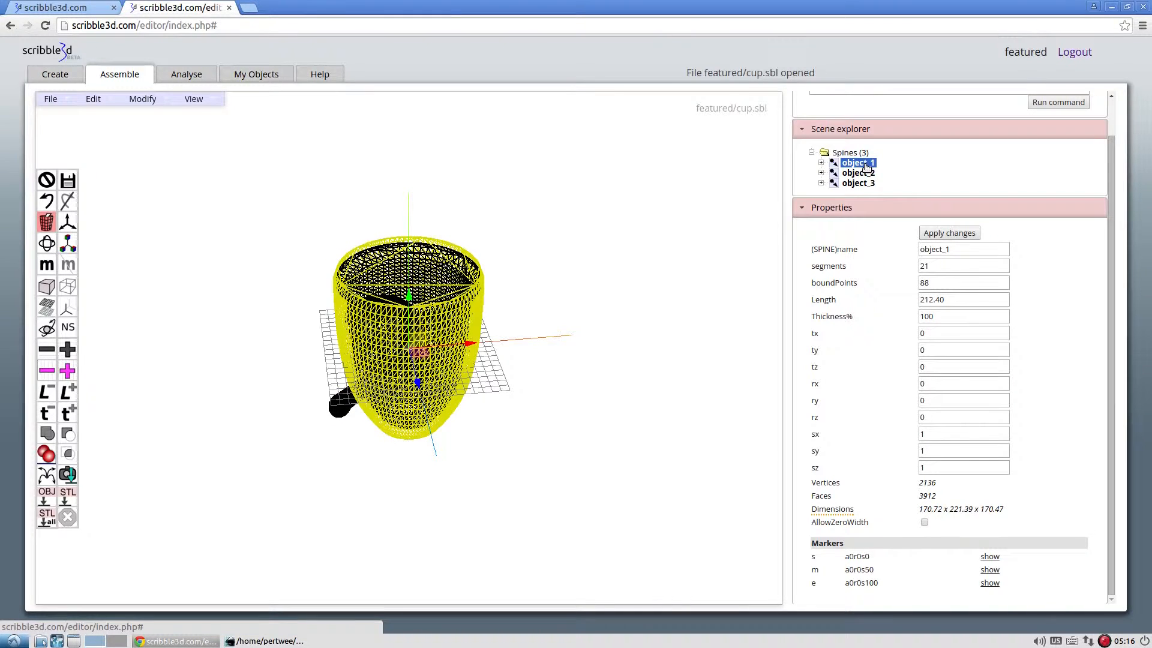
{"action": "left_click", "coordinate": [865, 173]}
{"action": "left_click", "coordinate": [864, 184]}
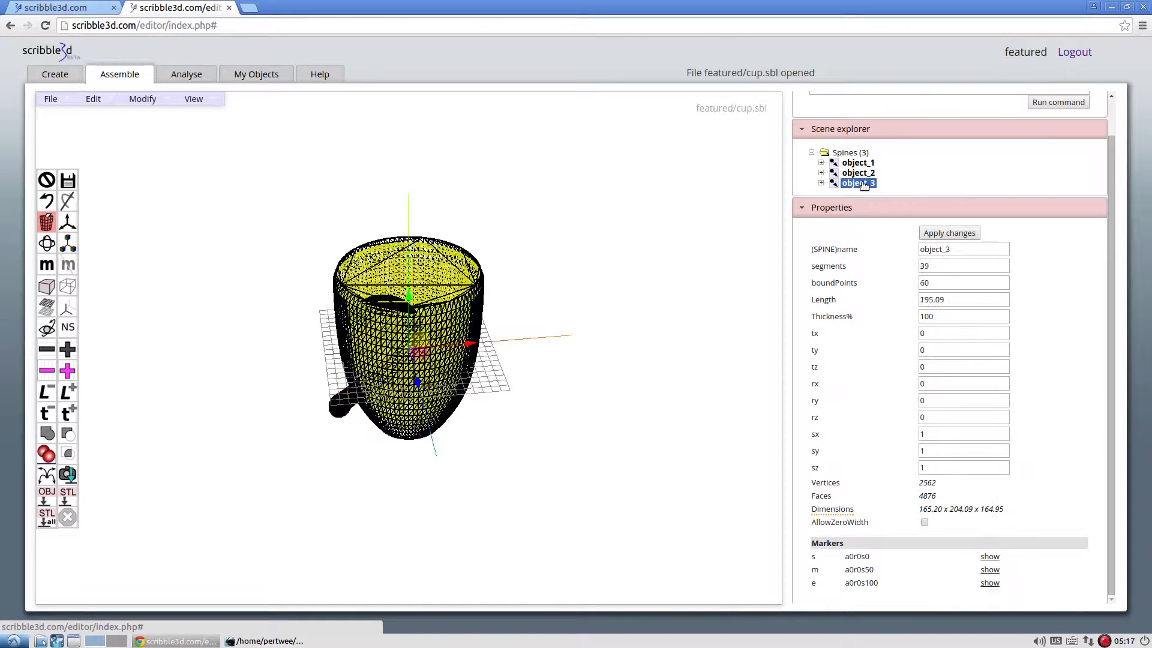
{"action": "left_click", "coordinate": [46, 287]}
Move the handle, object_2, along the x axis to a tx of about 143.12 so it attaches to the cup's side.
{"action": "left_click_drag", "start_coordinate": [493, 340], "coordinate": [574, 311]}
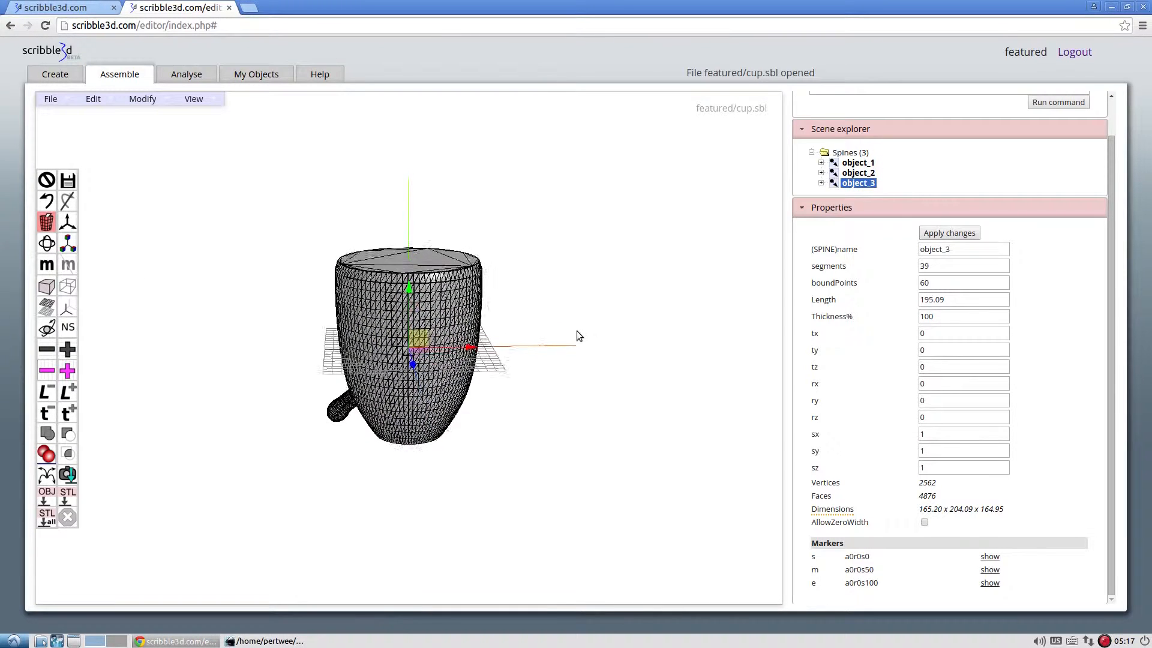
{"action": "left_click", "coordinate": [337, 413]}
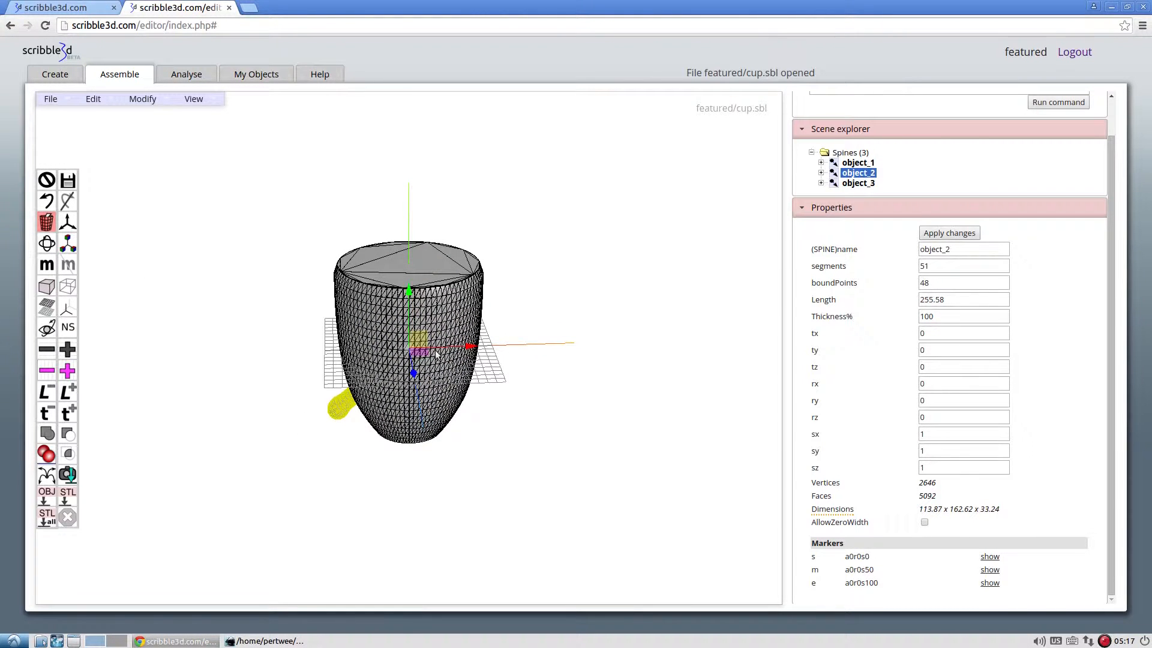
{"action": "left_click_drag", "start_coordinate": [461, 348], "coordinate": [531, 429]}
{"action": "scroll", "coordinate": [530, 429], "scroll_direction": "up", "scroll_amount": 2}
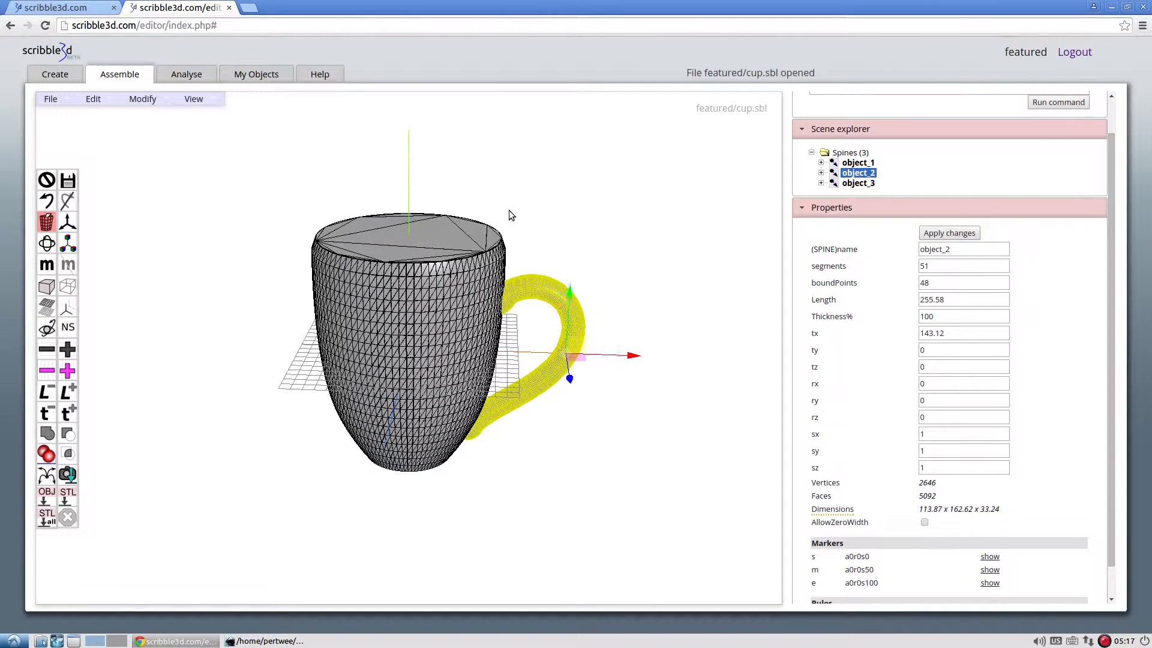
Raise object_3 to a ty of about 19.09 and check its fit inside the cup body in wireframe.
{"action": "left_click", "coordinate": [870, 184]}
{"action": "left_click_drag", "start_coordinate": [410, 300], "coordinate": [409, 270]}
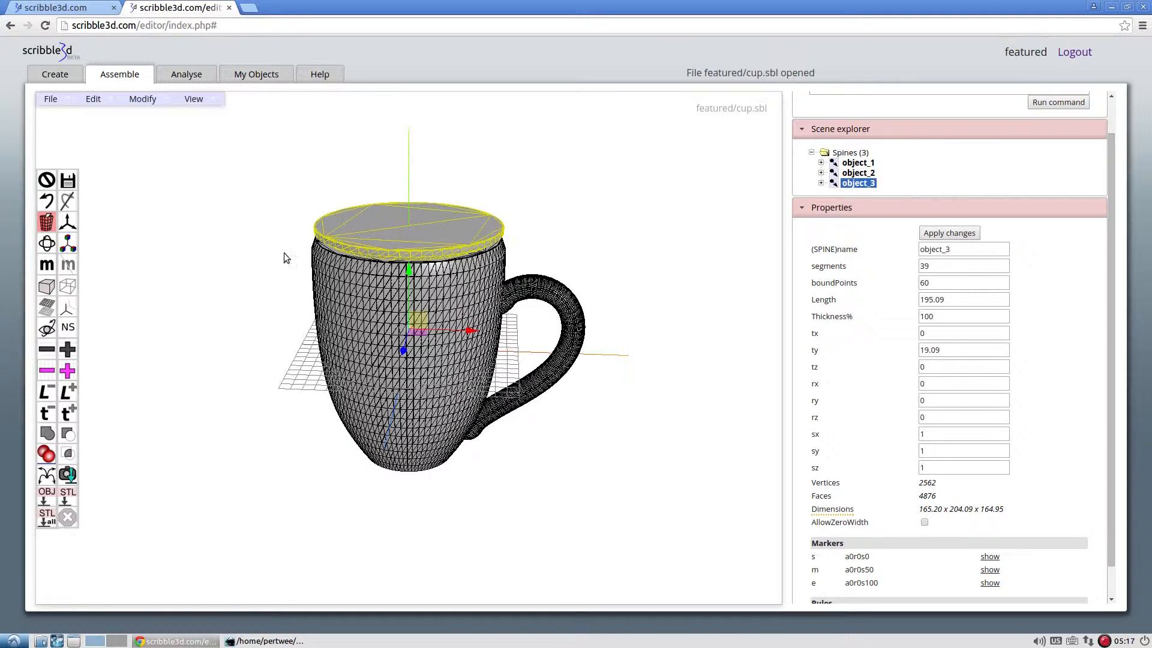
{"action": "left_click", "coordinate": [73, 286]}
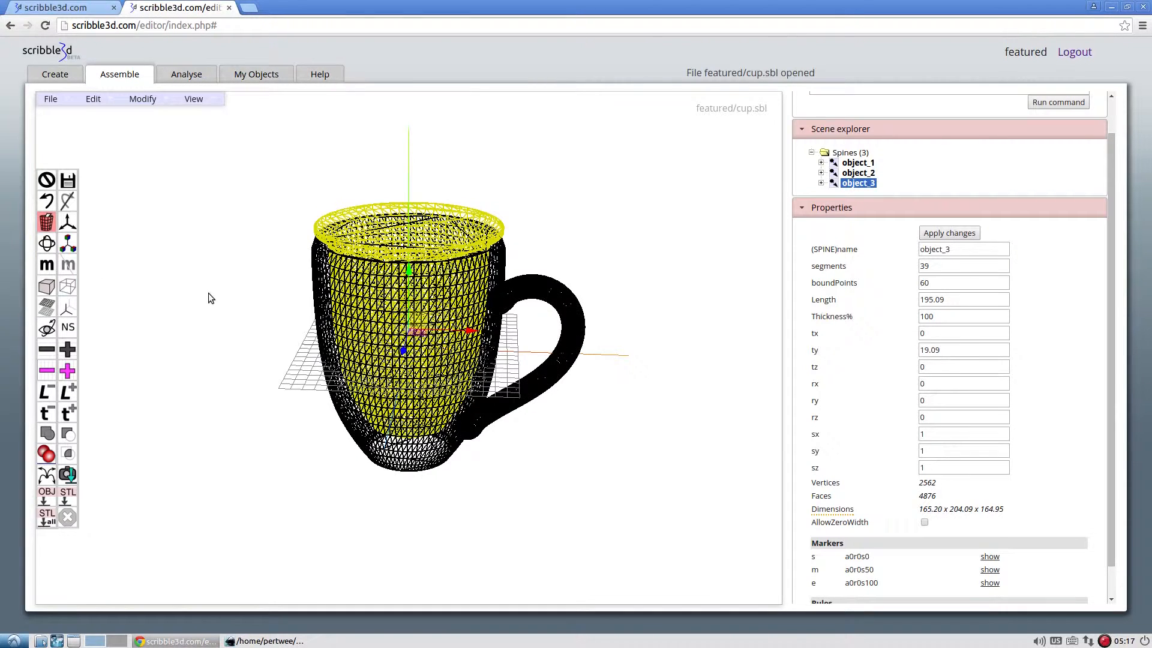
{"action": "left_click_drag", "start_coordinate": [208, 293], "coordinate": [234, 275]}
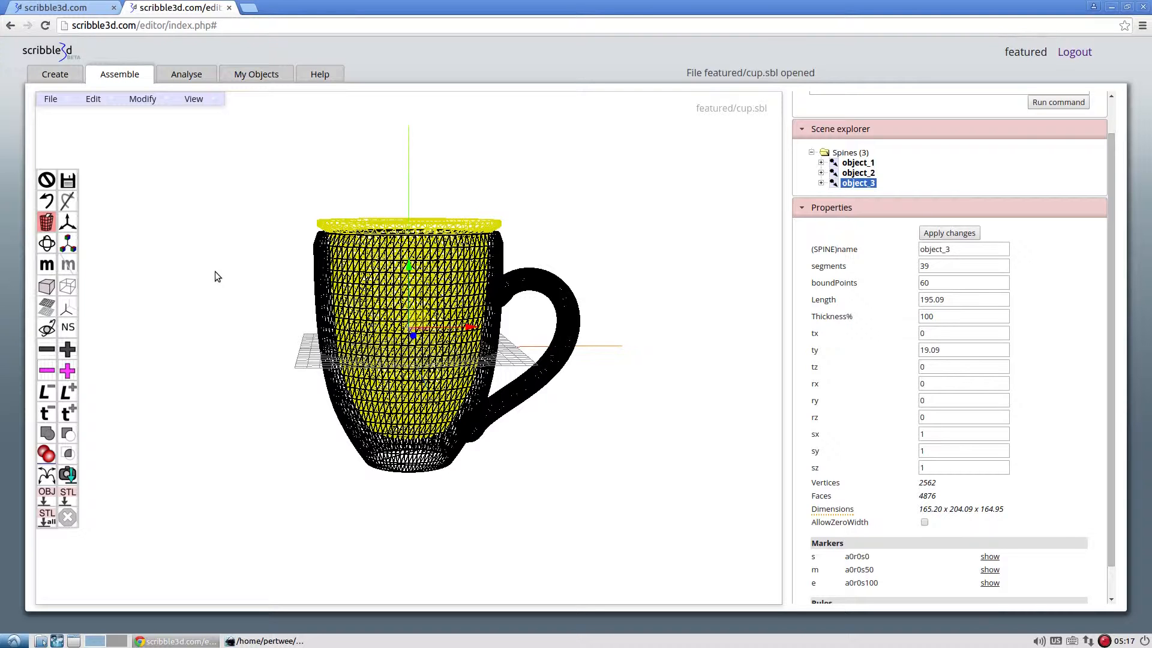
{"action": "left_click", "coordinate": [47, 286]}
{"action": "left_click_drag", "start_coordinate": [208, 257], "coordinate": [192, 198]}
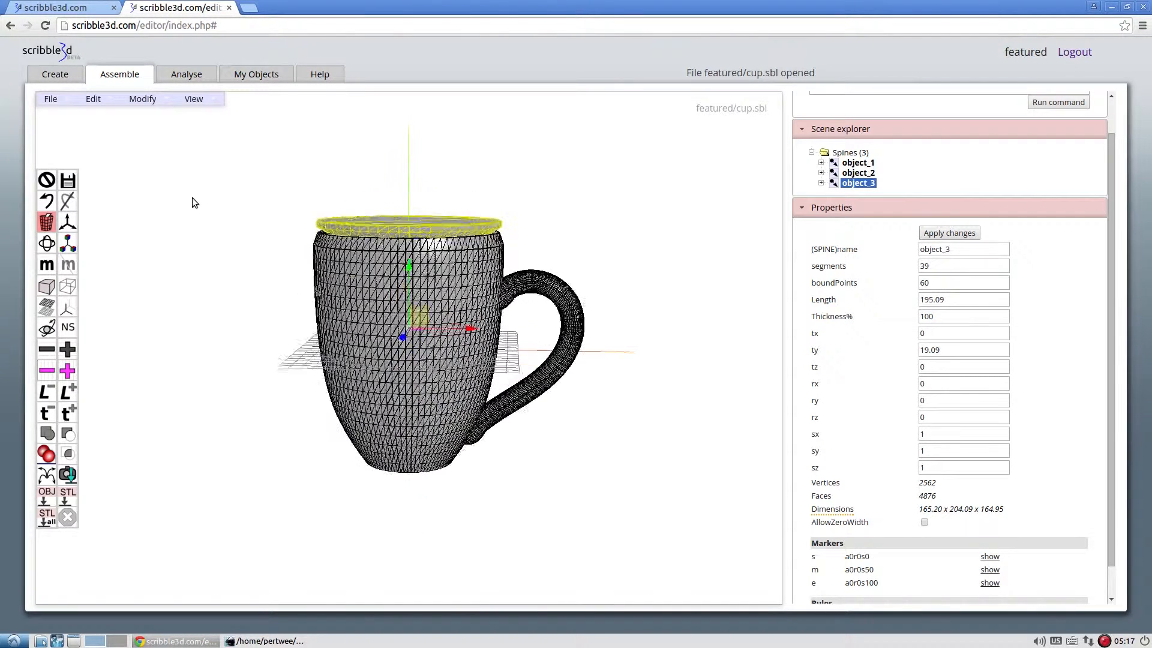
Merge the cup body, object_1, and the handle, object_2, with a Boolean union.
{"action": "left_click", "coordinate": [474, 308]}
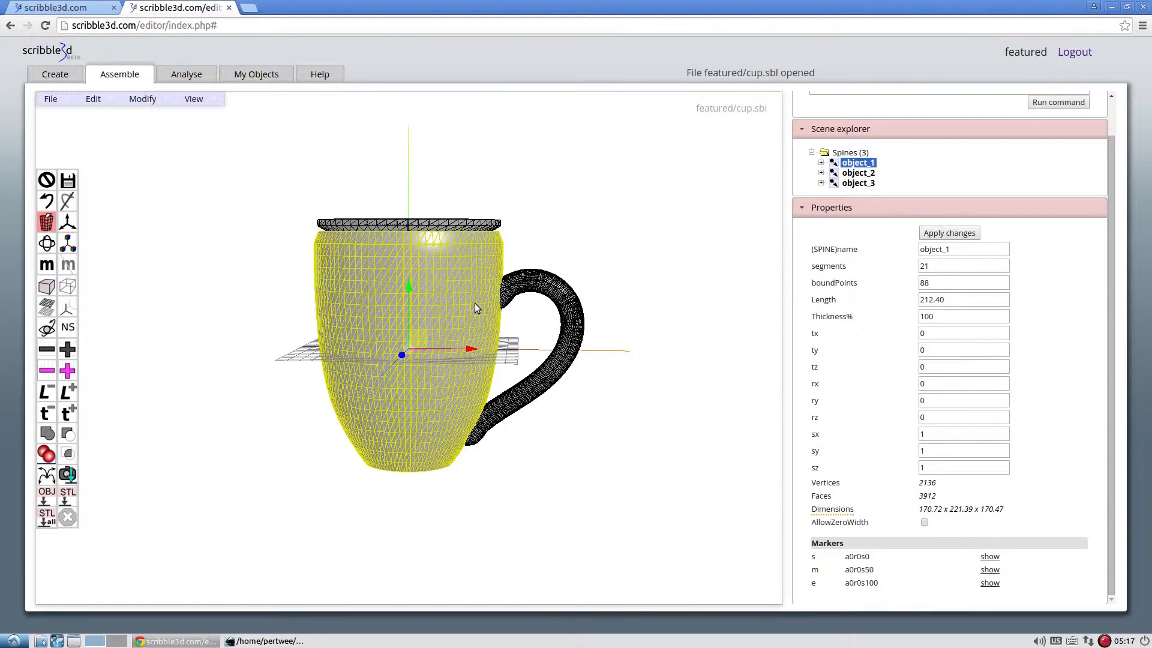
{"action": "left_click", "coordinate": [531, 278]}
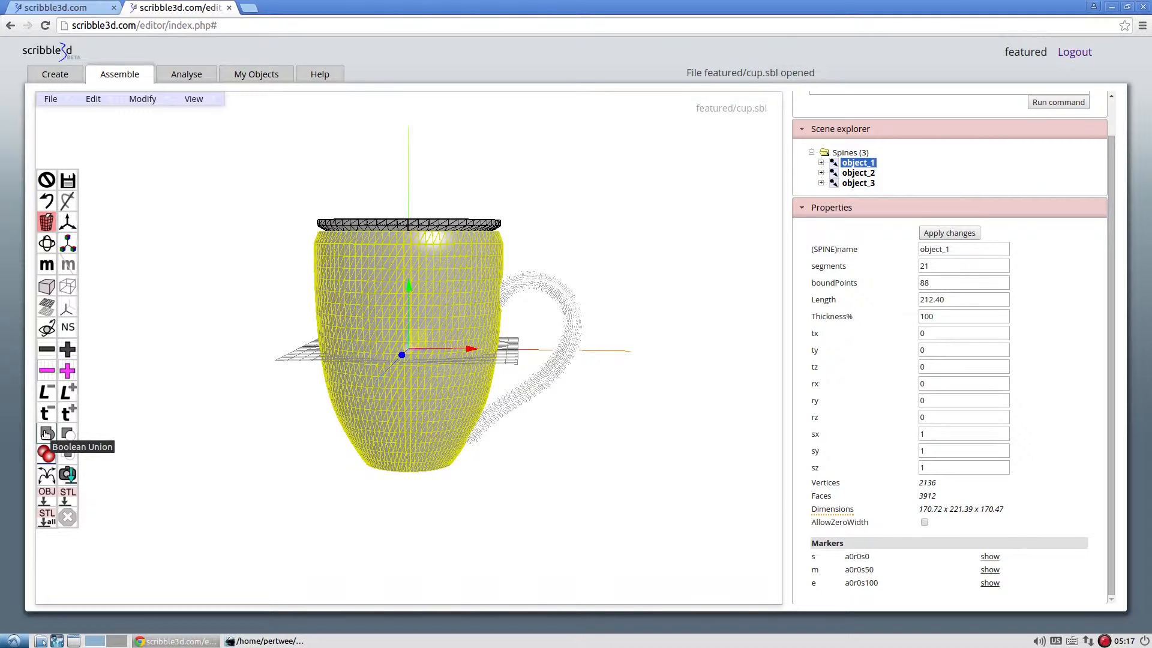
{"action": "left_click", "coordinate": [46, 433]}
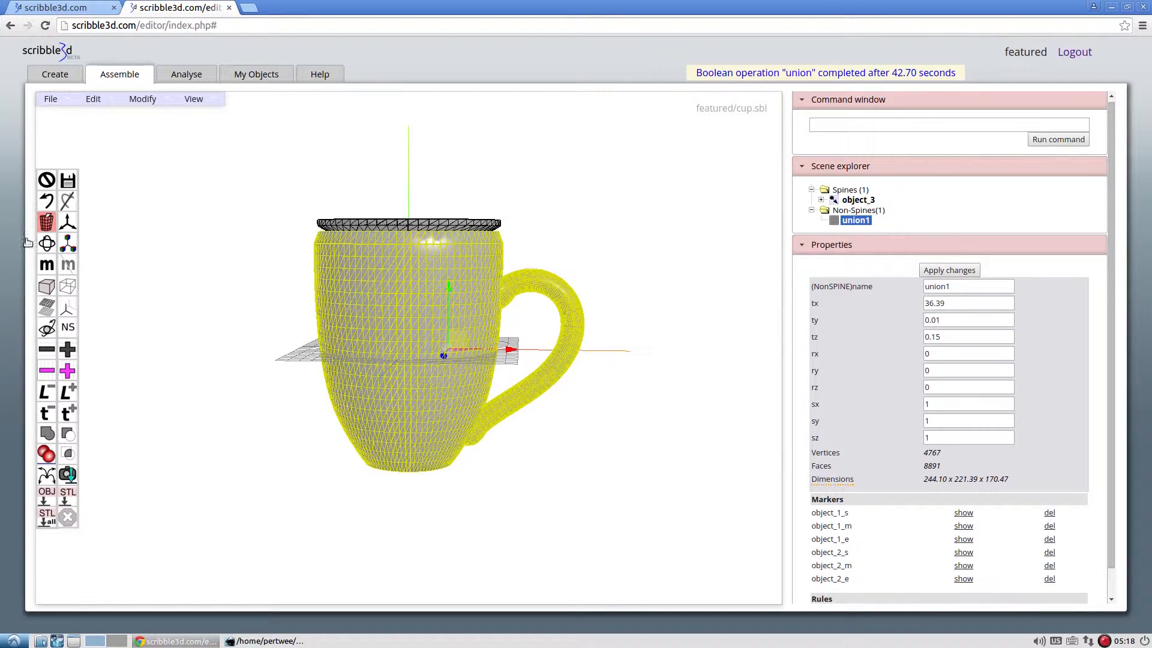
Clear the selection and examine the merged cup and the inner object_3 in wireframe display.
{"action": "left_click", "coordinate": [46, 180]}
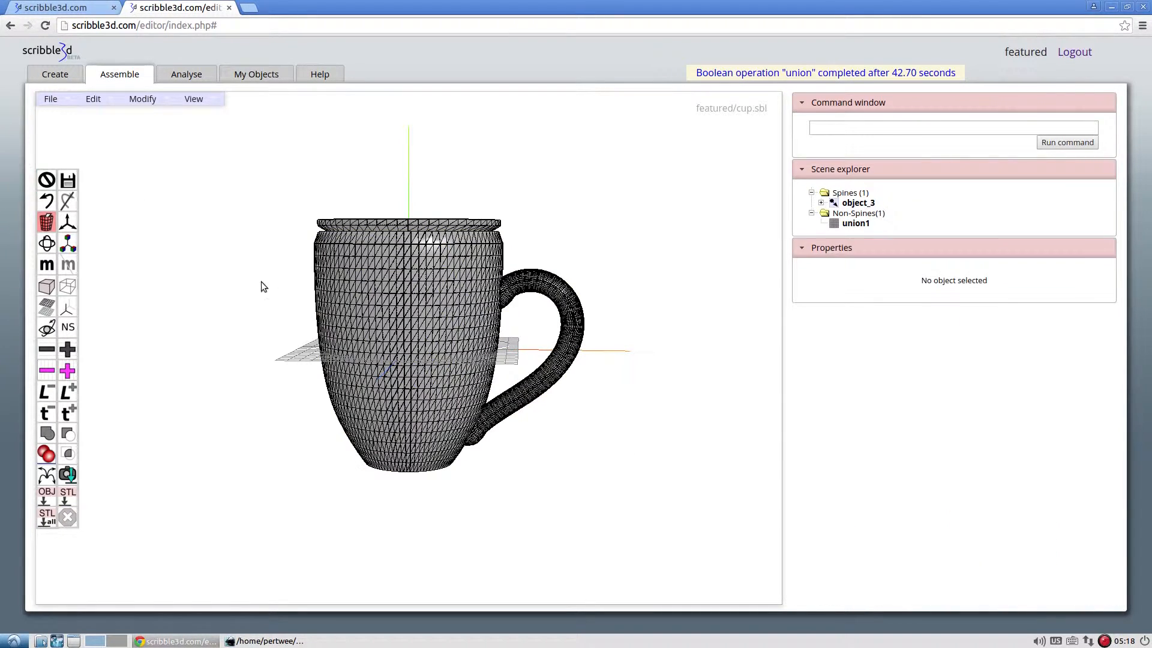
{"action": "left_click_drag", "start_coordinate": [261, 281], "coordinate": [272, 300]}
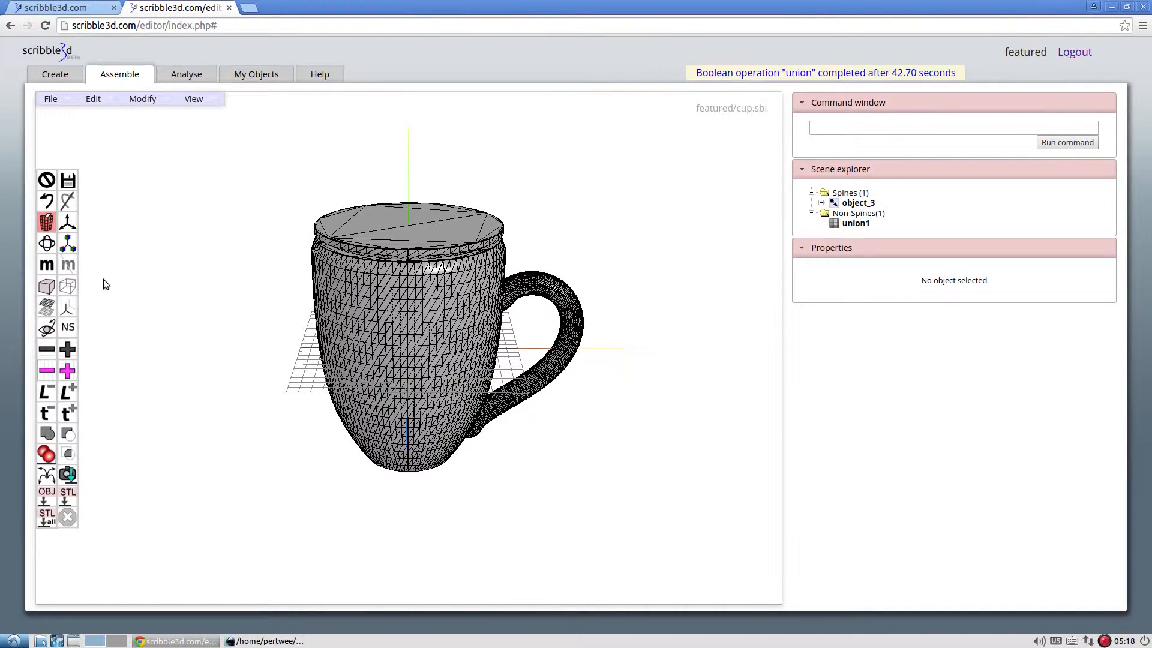
{"action": "left_click", "coordinate": [68, 288]}
{"action": "left_click_drag", "start_coordinate": [209, 384], "coordinate": [210, 359]}
{"action": "scroll", "coordinate": [210, 352], "scroll_direction": "up", "scroll_amount": 5}
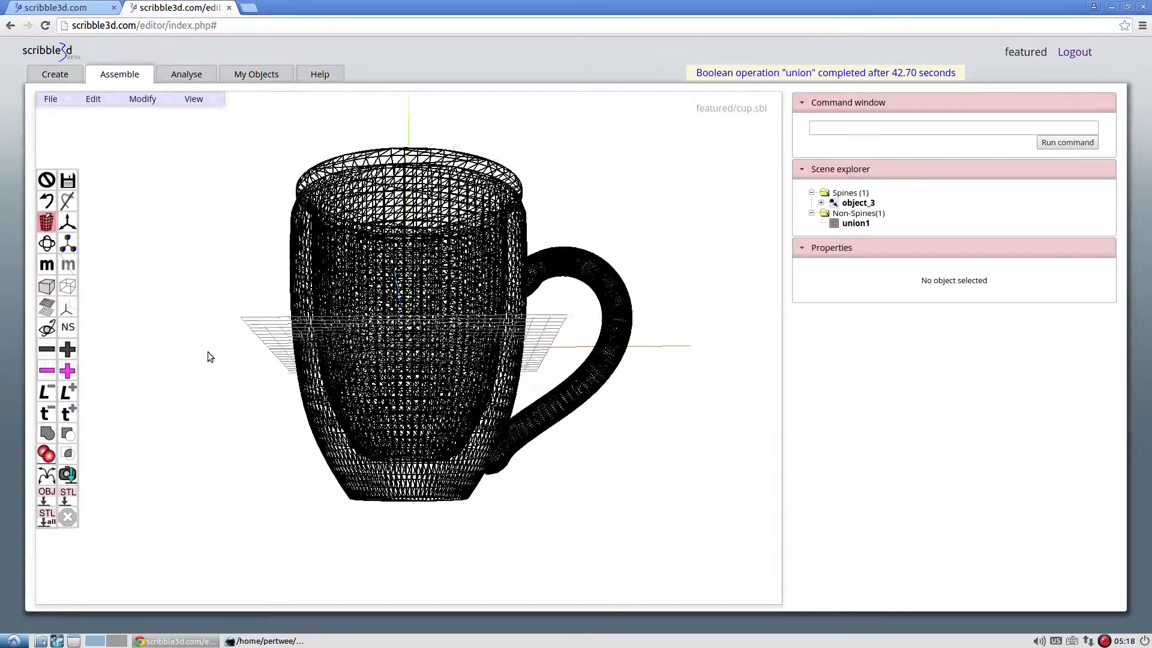
Show the merged cup and object_3 in solid display and select each in turn to check them as separate objects.
{"action": "left_click_drag", "start_coordinate": [564, 347], "coordinate": [501, 312]}
{"action": "left_click", "coordinate": [551, 279]}
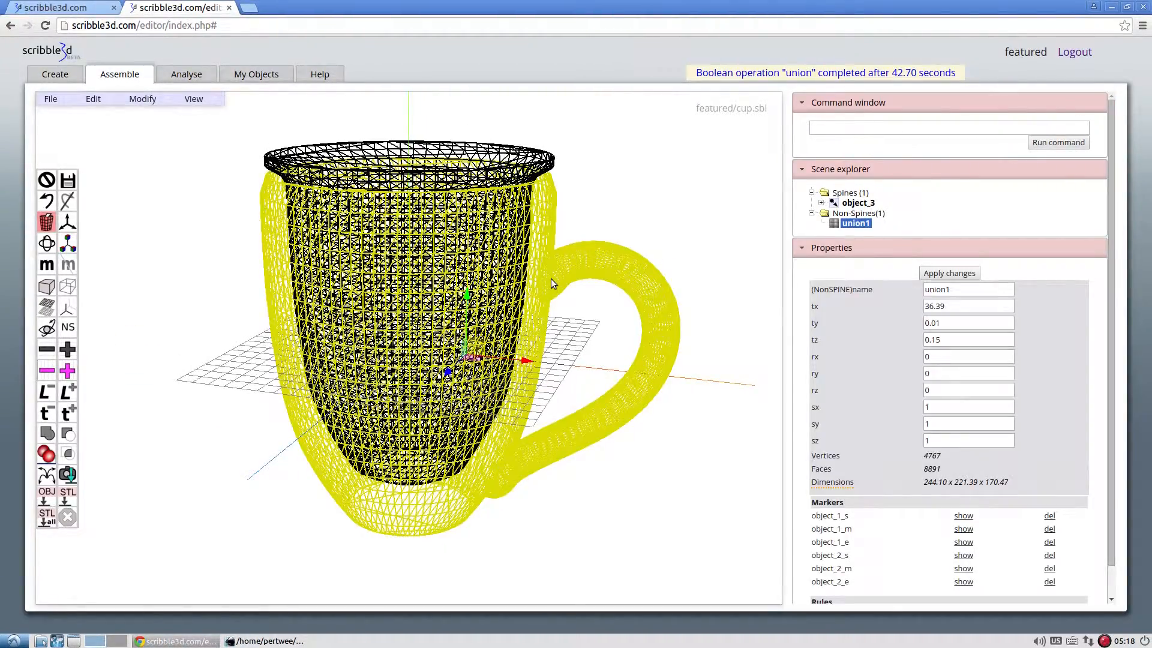
{"action": "left_click", "coordinate": [47, 286]}
{"action": "scroll", "coordinate": [208, 282], "scroll_direction": "down", "scroll_amount": 2}
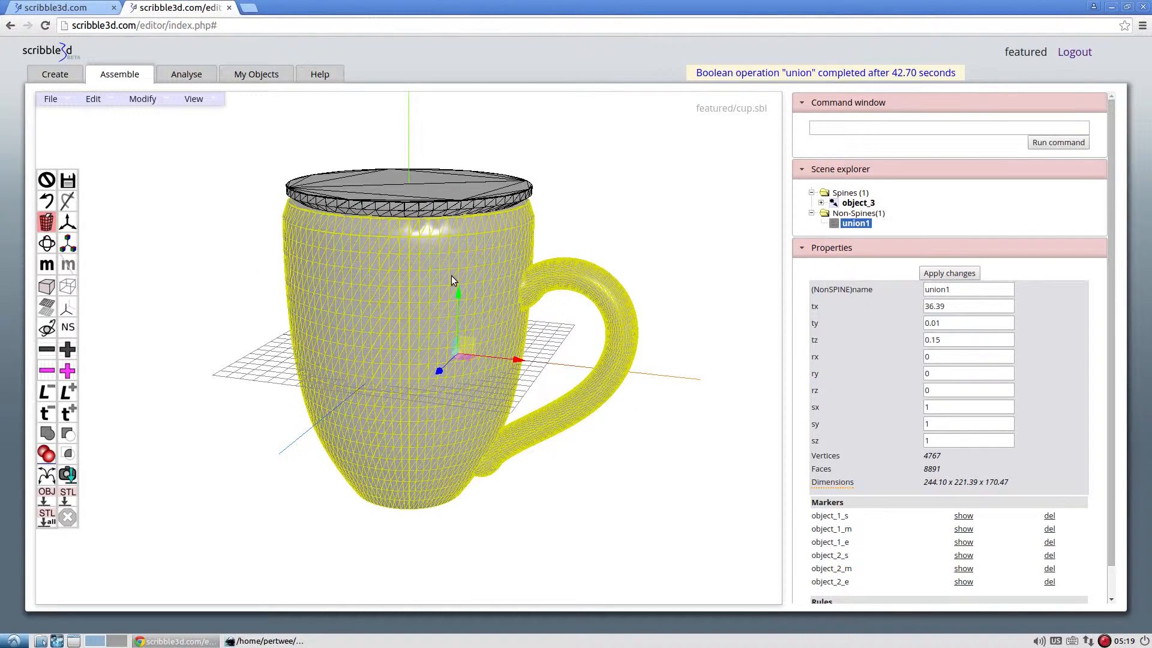
{"action": "left_click", "coordinate": [463, 186]}
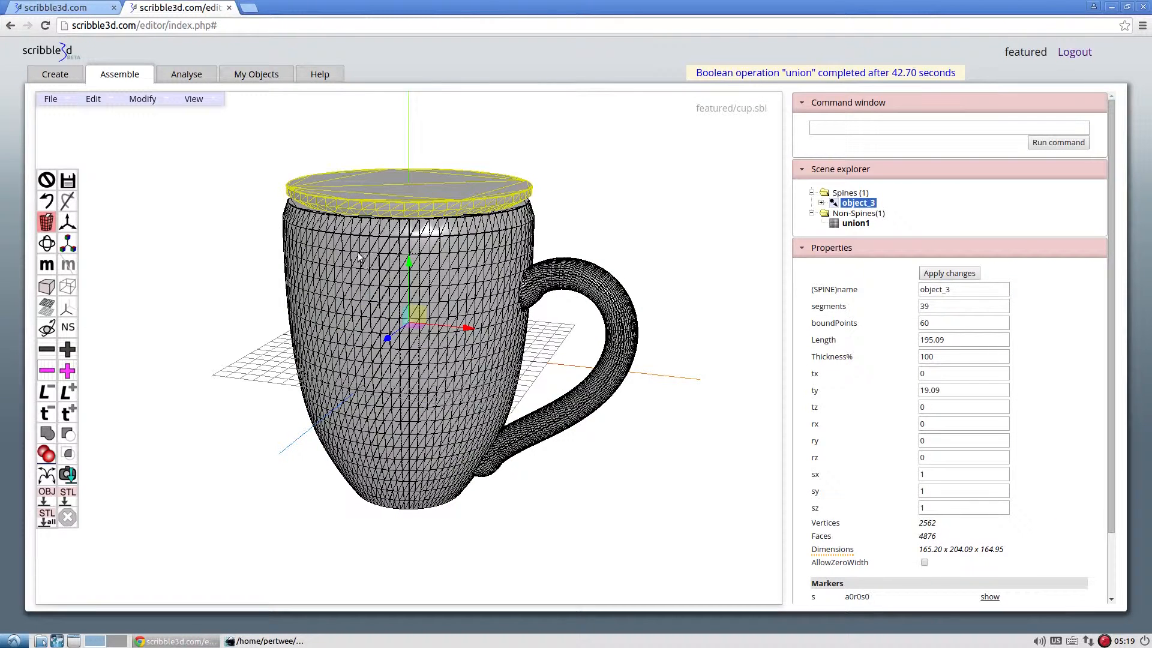
{"action": "left_click", "coordinate": [327, 264]}
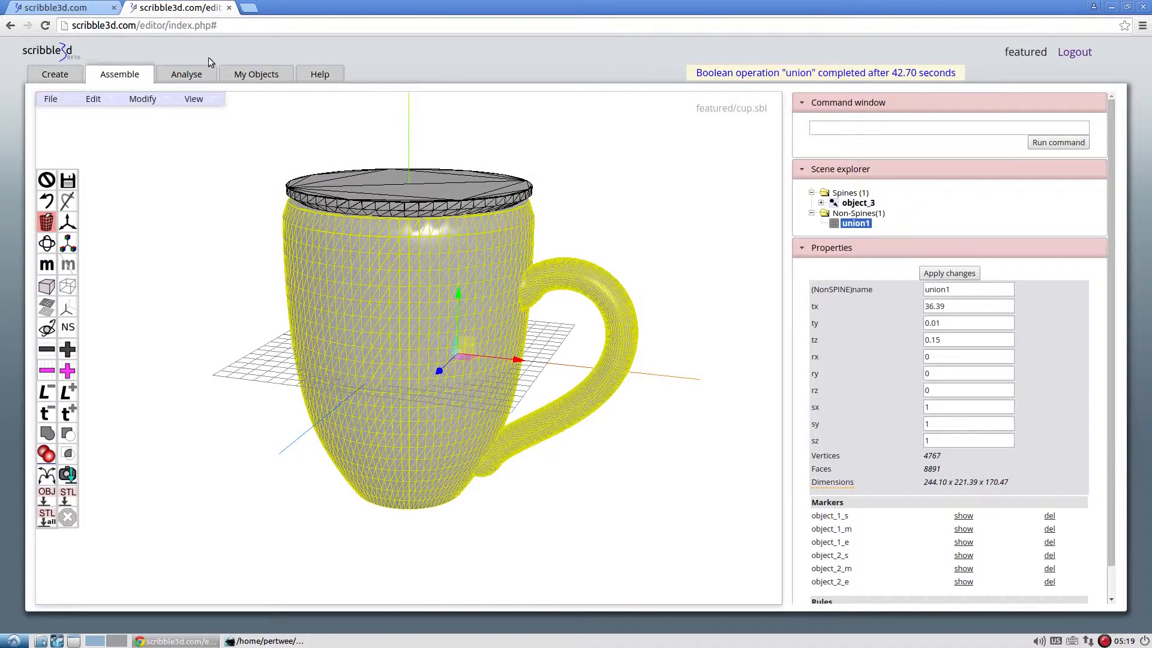
Open the scene analysis and examine union1 together with its source parts, object_1 and object_2.
{"action": "left_click", "coordinate": [200, 76]}
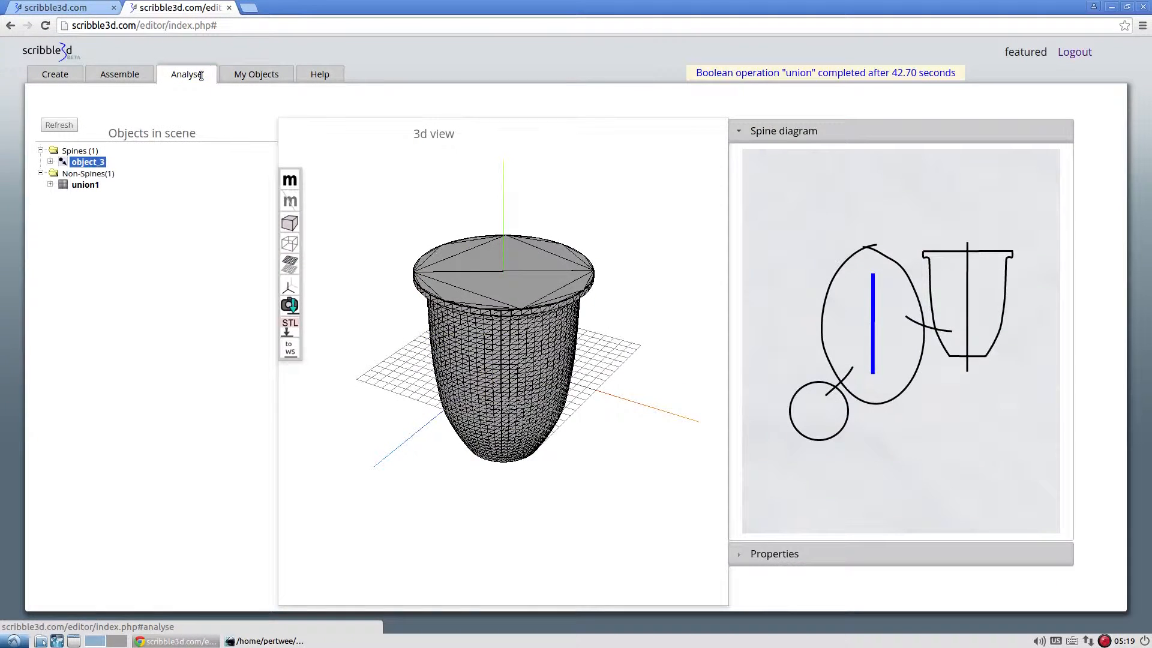
{"action": "left_click", "coordinate": [91, 188]}
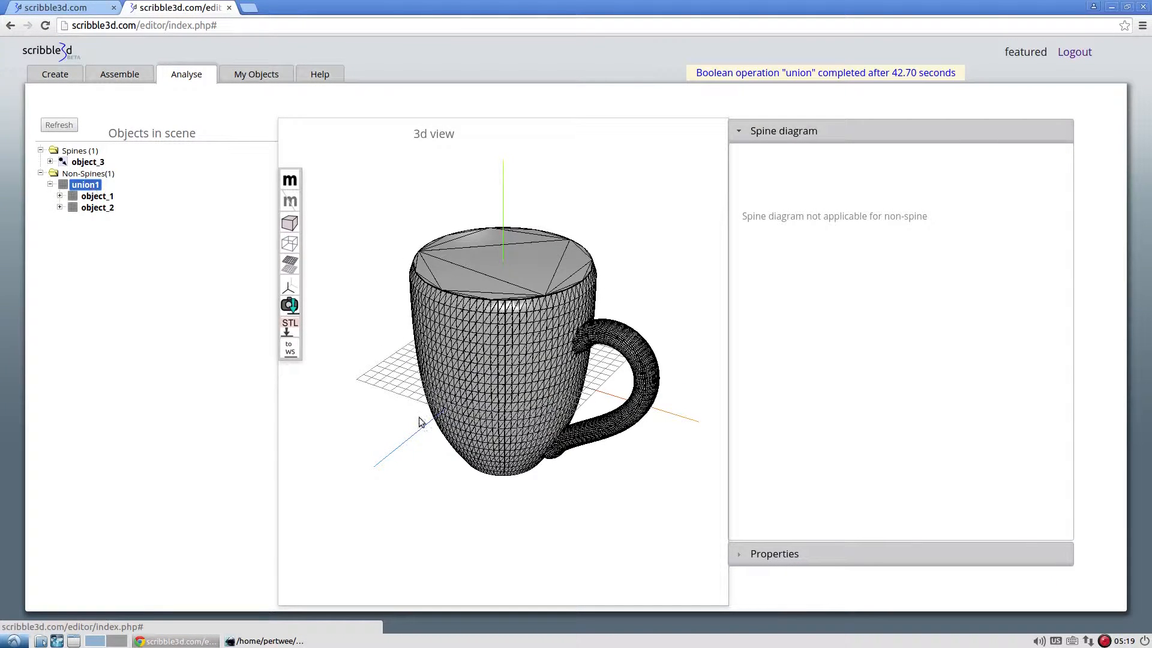
{"action": "left_click_drag", "start_coordinate": [420, 420], "coordinate": [331, 386]}
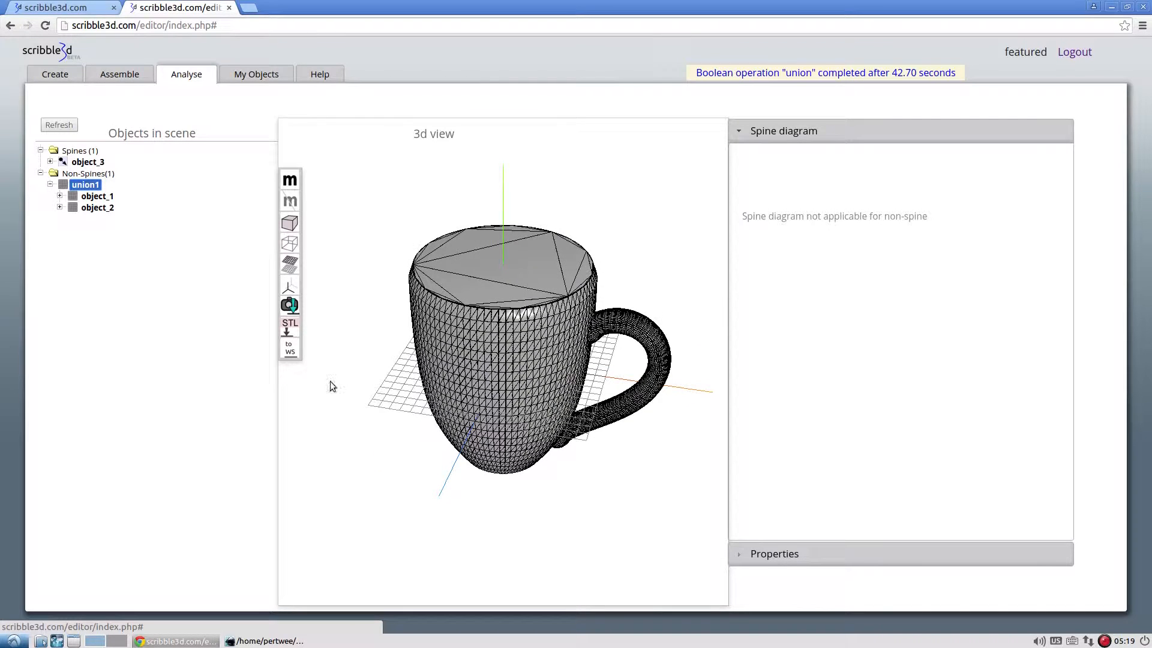
{"action": "left_click", "coordinate": [113, 198]}
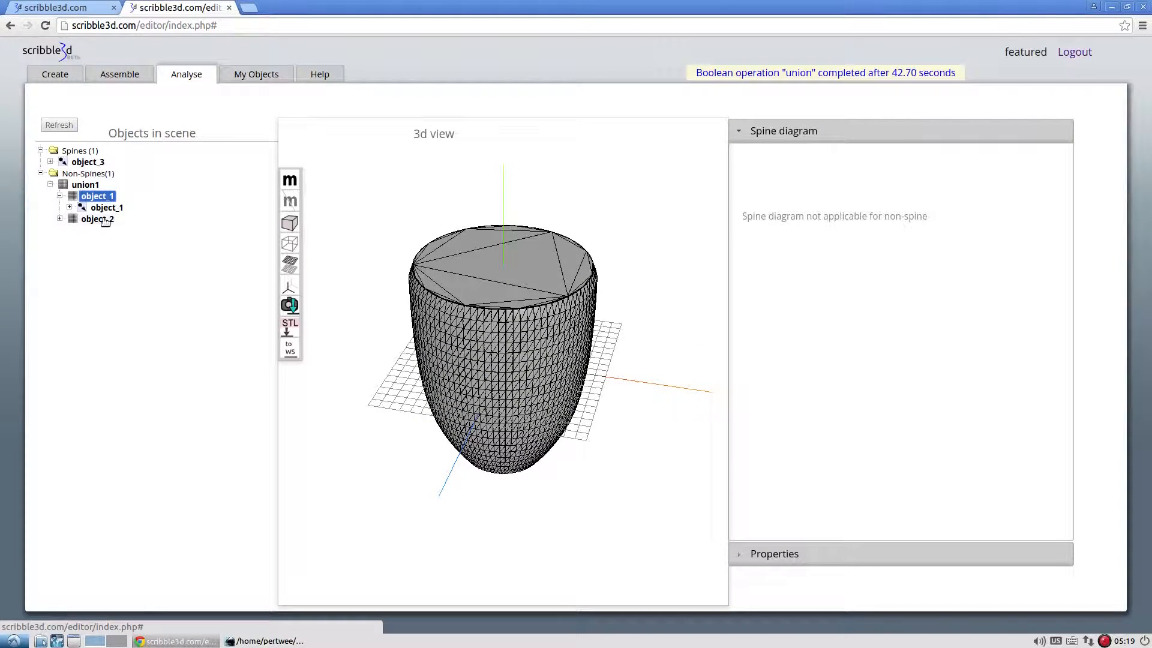
{"action": "left_click", "coordinate": [105, 219]}
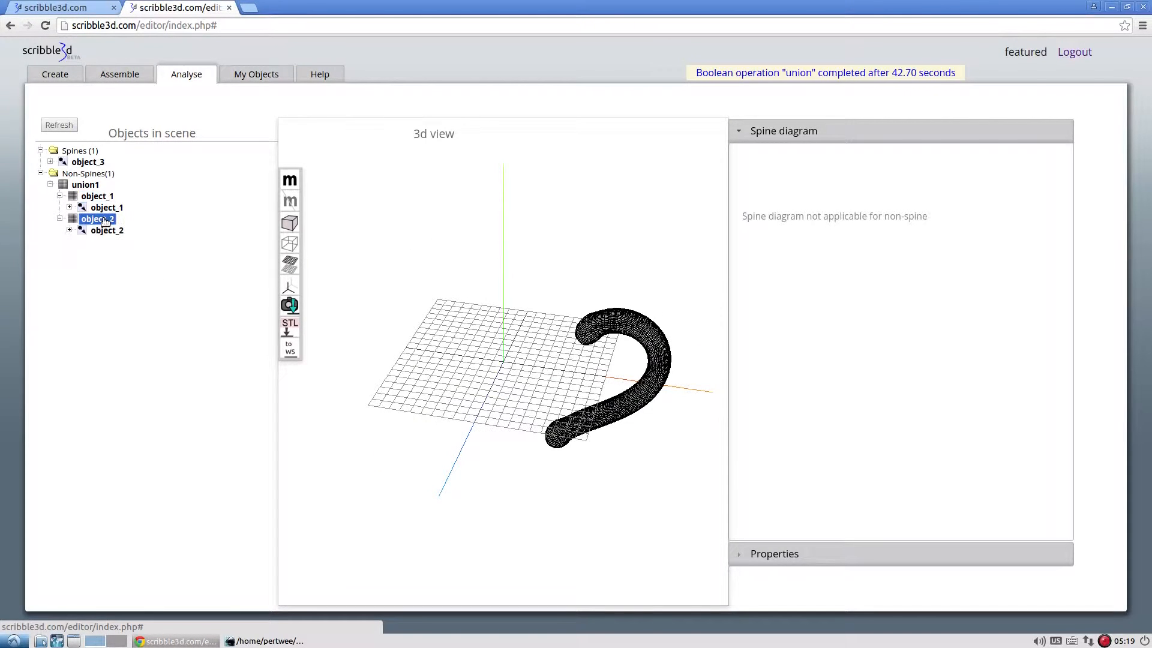
Compare the two parts of union1 again and view the spine diagrams of the original object_1 and object_2.
{"action": "left_click", "coordinate": [87, 185]}
{"action": "left_click", "coordinate": [97, 197]}
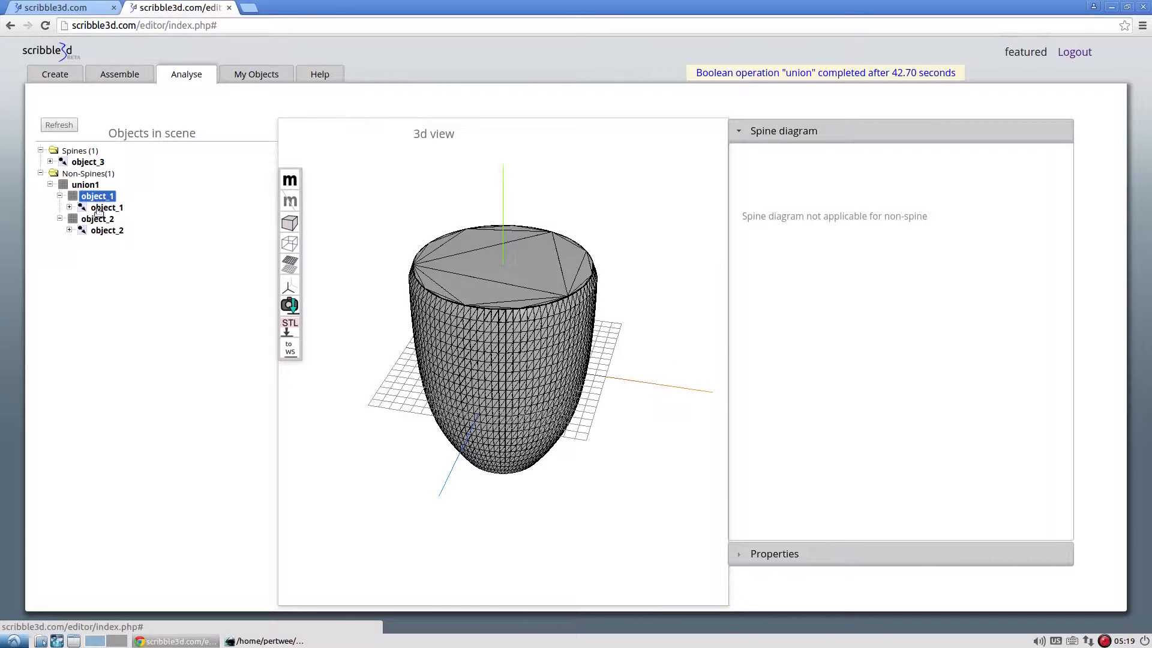
{"action": "left_click", "coordinate": [99, 220]}
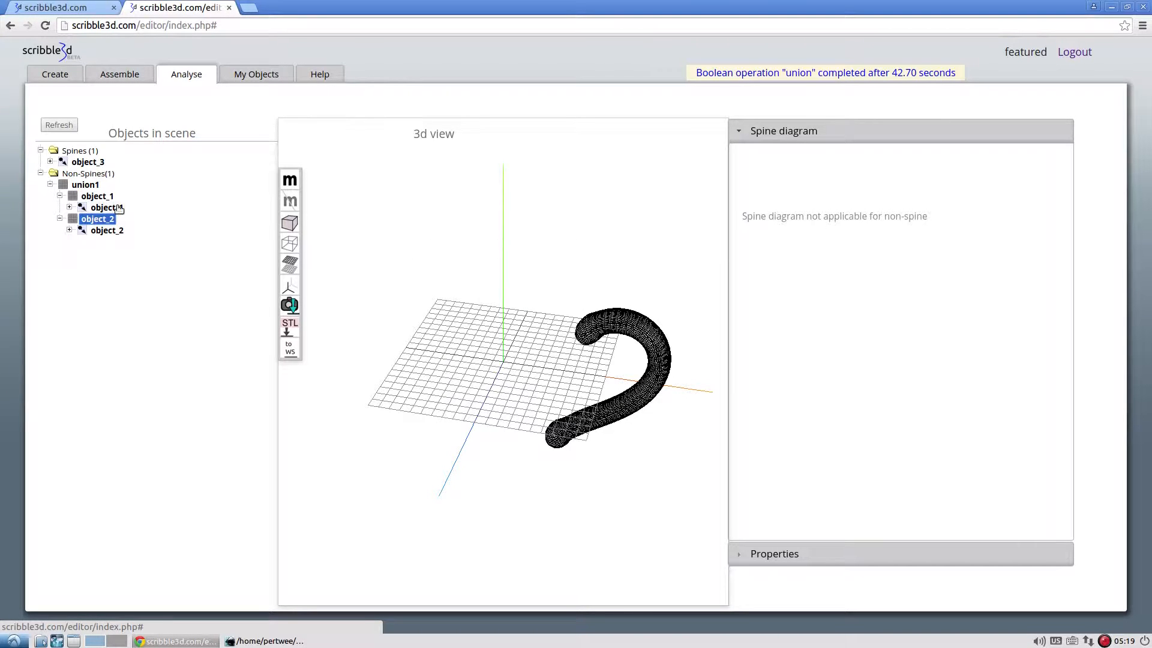
{"action": "left_click", "coordinate": [106, 208]}
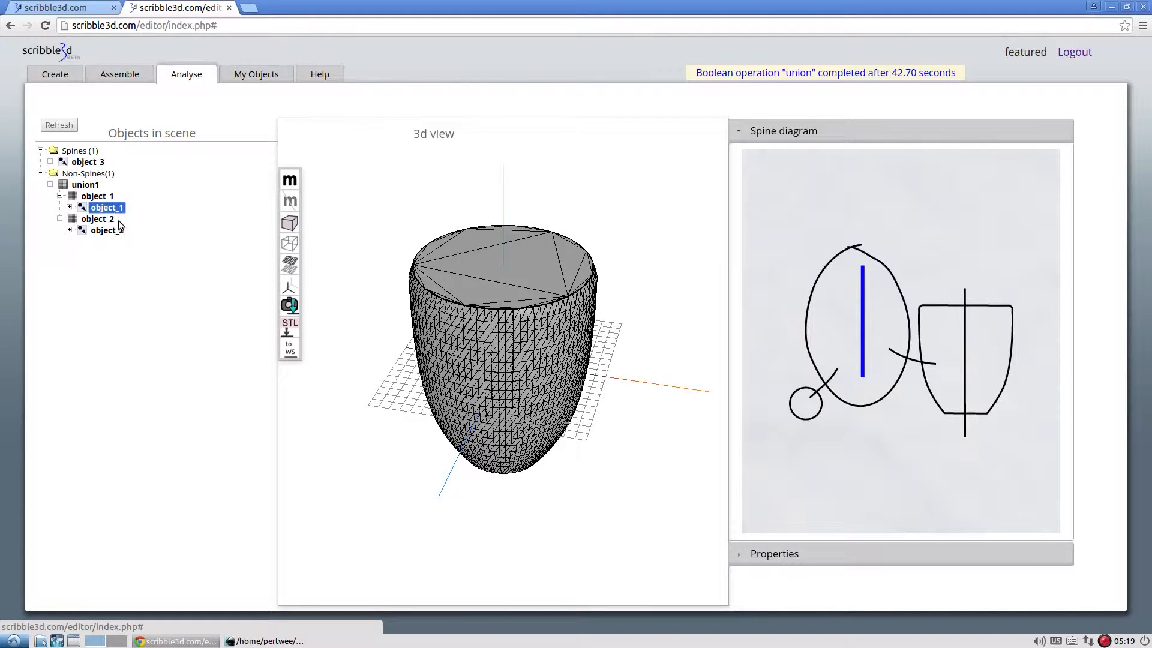
{"action": "left_click", "coordinate": [120, 232]}
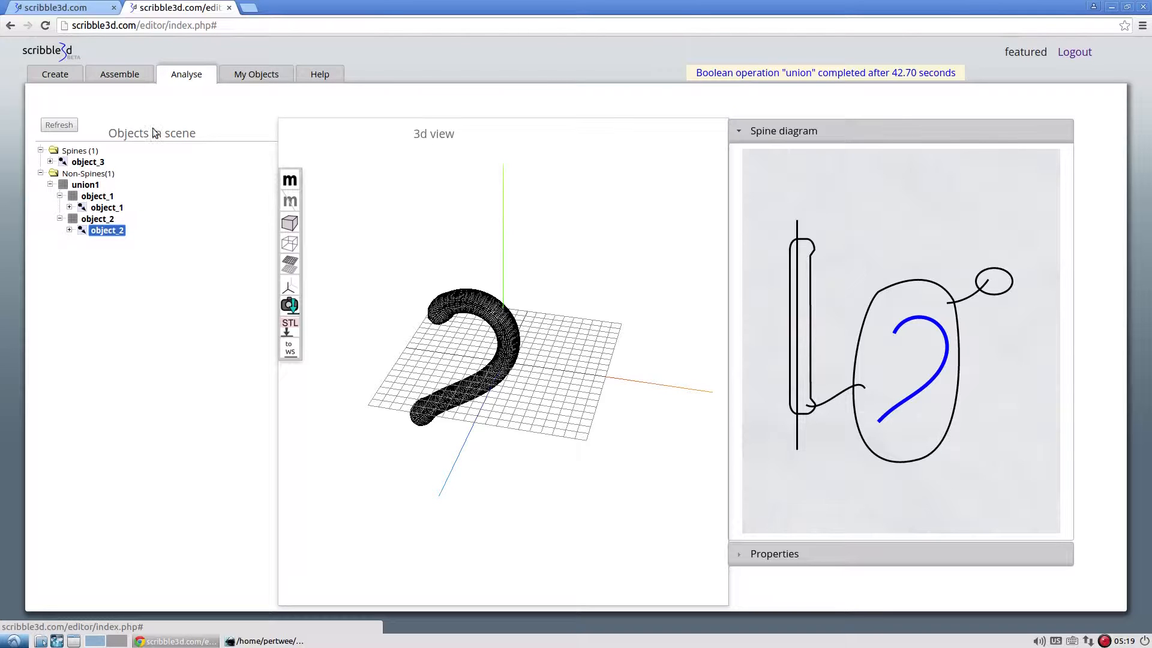
Return to the assembly, check object_3 against the cup in wireframe, and subtract object_3 from union1 with a Boolean subtraction.
{"action": "left_click", "coordinate": [144, 77]}
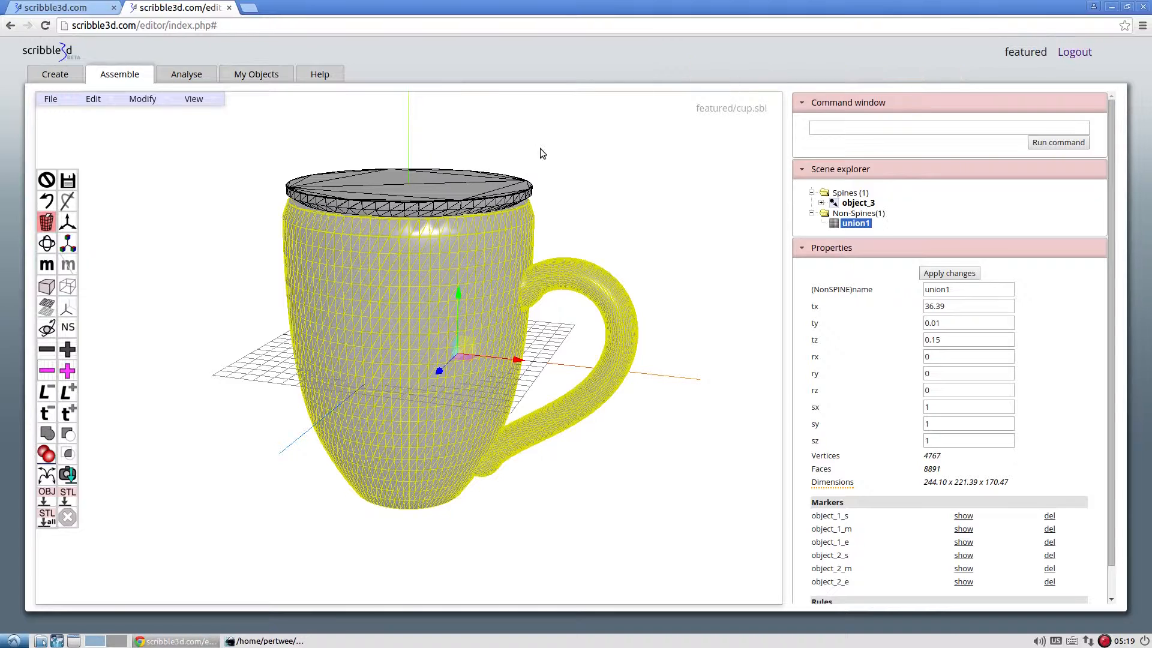
{"action": "left_click", "coordinate": [351, 239]}
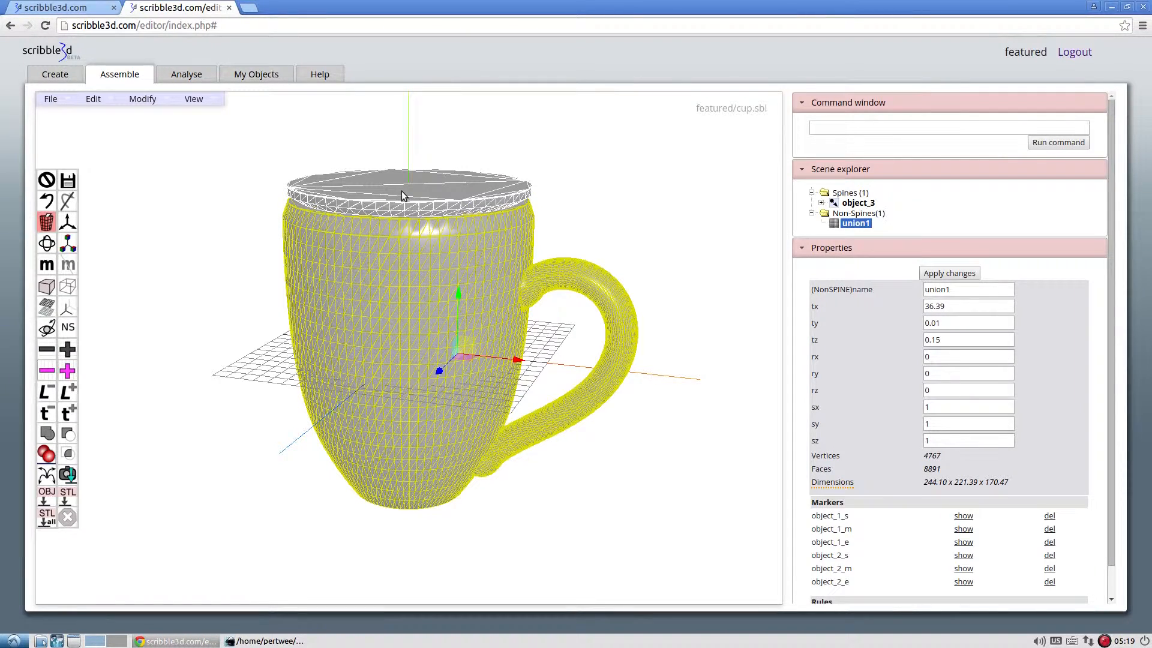
{"action": "left_click", "coordinate": [70, 293]}
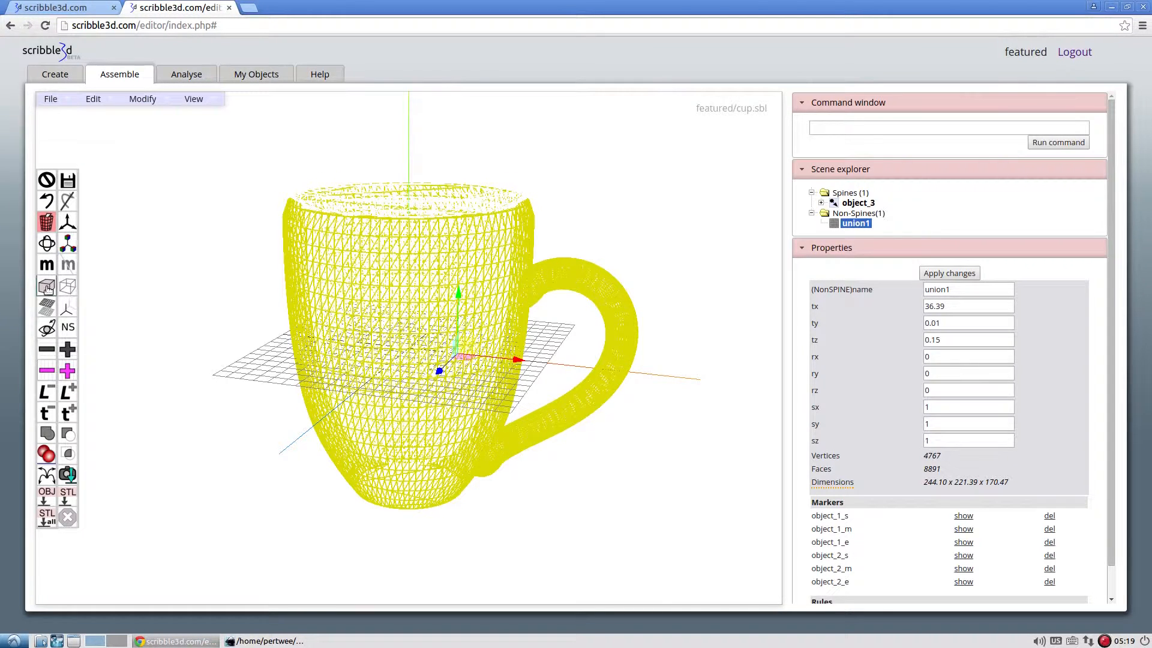
{"action": "left_click", "coordinate": [47, 287]}
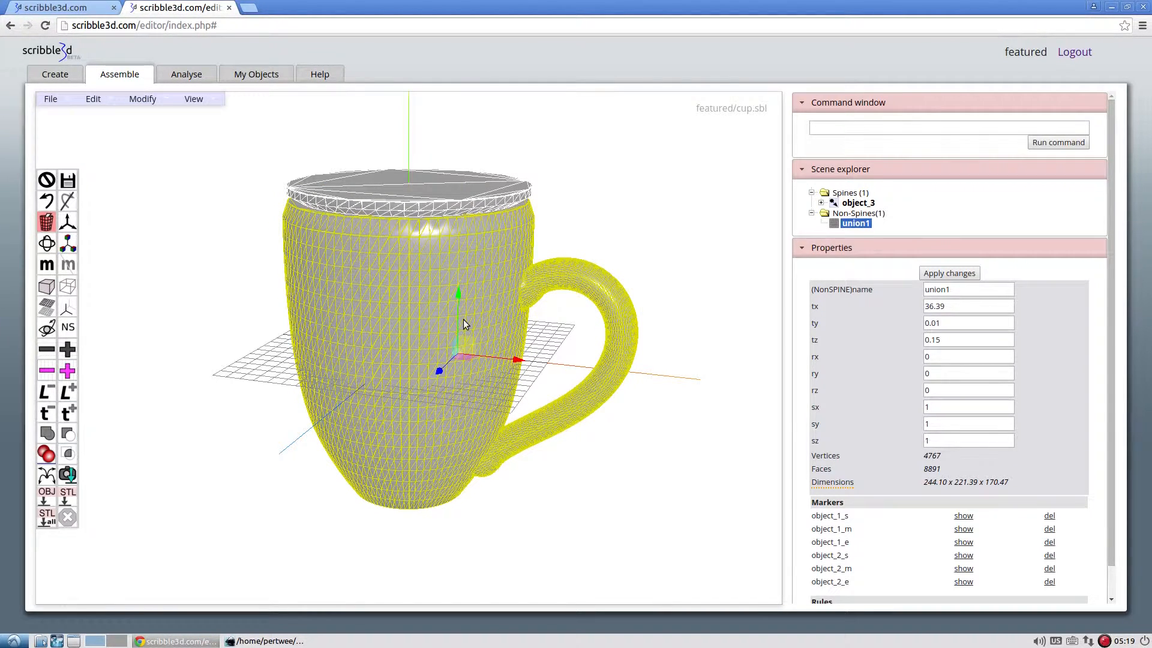
{"action": "left_click", "coordinate": [490, 188]}
{"action": "left_click", "coordinate": [455, 276]}
{"action": "left_click", "coordinate": [73, 434]}
{"action": "left_click", "coordinate": [304, 303]}
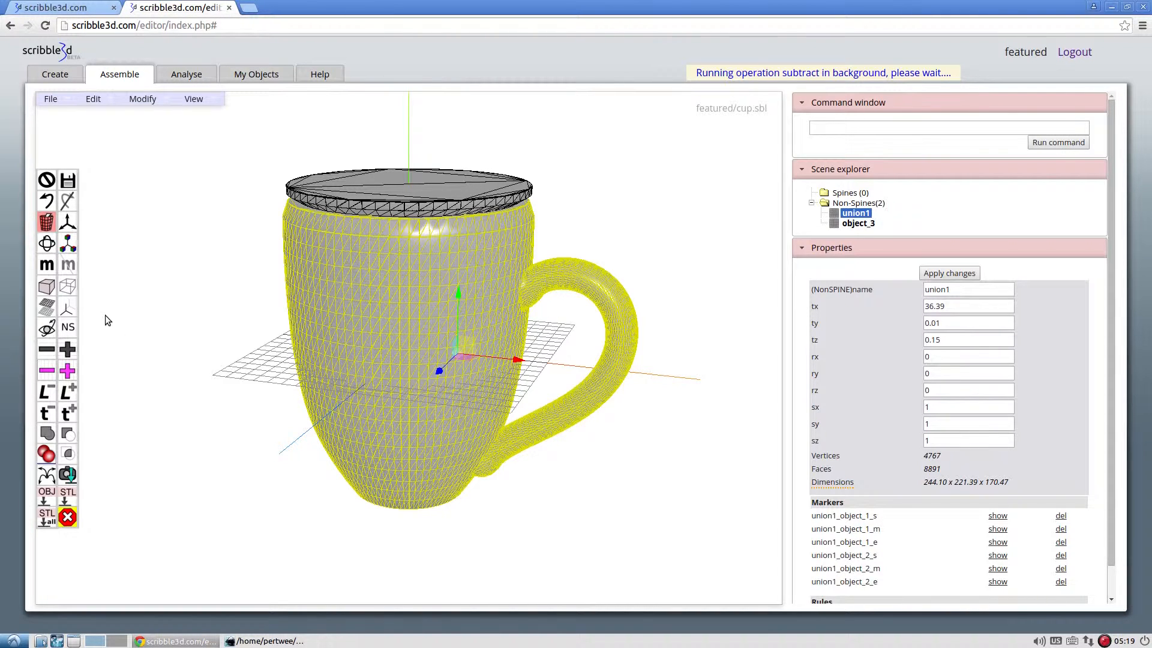
{"action": "left_click", "coordinate": [120, 300]}
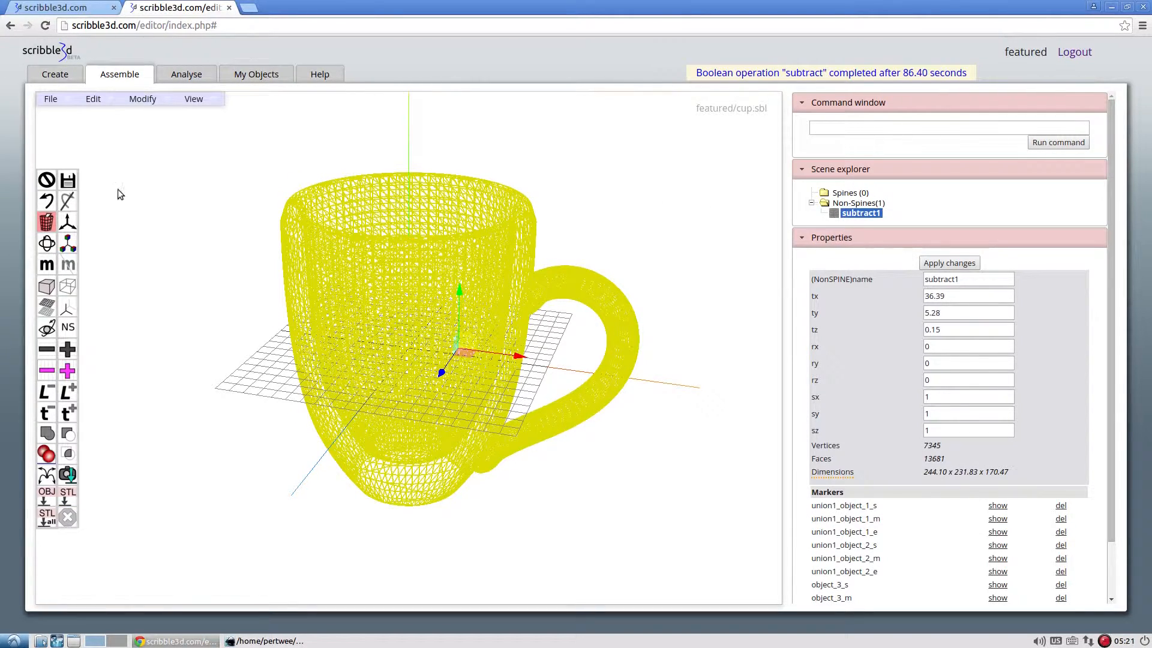
Examine the hollowed cup from several angles in wireframe and solid display, and select subtract1 to check its dimensions.
{"action": "left_click", "coordinate": [47, 180]}
{"action": "mouse_move", "coordinate": [189, 223]}
{"action": "left_mouse_down"}
{"action": "mouse_move", "coordinate": [219, 180]}
{"action": "mouse_move", "coordinate": [240, 172]}
{"action": "mouse_move", "coordinate": [214, 208]}
{"action": "mouse_move", "coordinate": [216, 275]}
{"action": "mouse_move", "coordinate": [242, 326]}
{"action": "mouse_move", "coordinate": [237, 280]}
{"action": "mouse_move", "coordinate": [258, 215]}
{"action": "mouse_move", "coordinate": [210, 218]}
{"action": "left_mouse_up"}
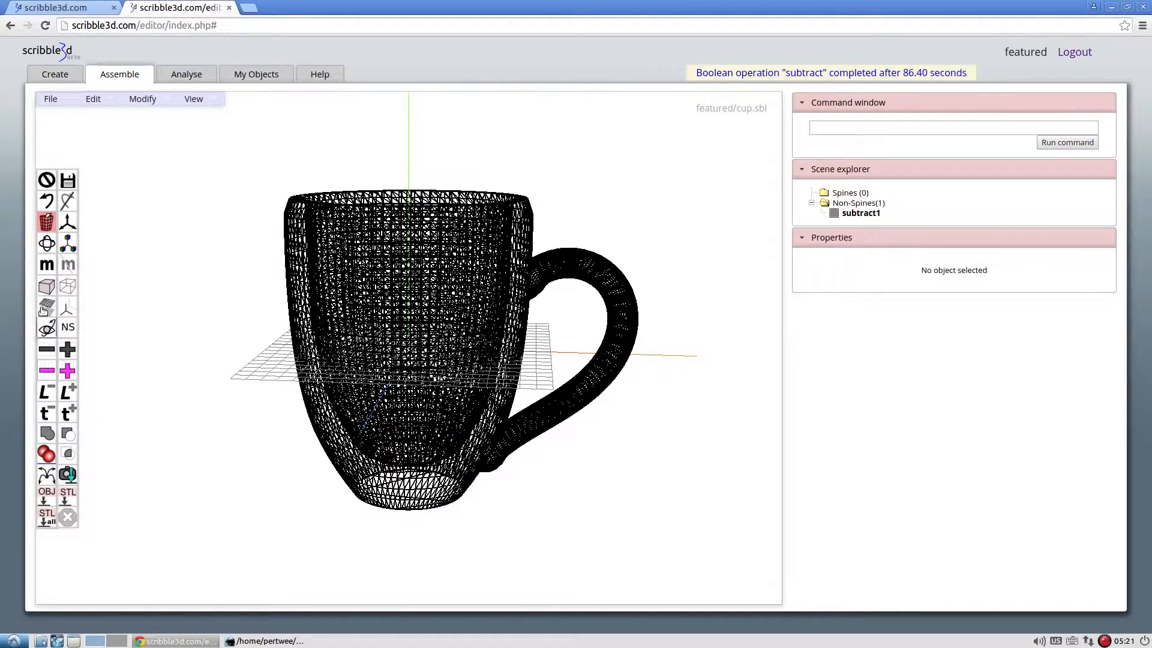
{"action": "left_click", "coordinate": [48, 287]}
{"action": "mouse_move", "coordinate": [184, 264]}
{"action": "left_mouse_down"}
{"action": "mouse_move", "coordinate": [211, 285]}
{"action": "mouse_move", "coordinate": [214, 351]}
{"action": "mouse_move", "coordinate": [219, 171]}
{"action": "mouse_move", "coordinate": [240, 292]}
{"action": "mouse_move", "coordinate": [236, 275]}
{"action": "left_mouse_up"}
{"action": "left_click", "coordinate": [860, 213]}
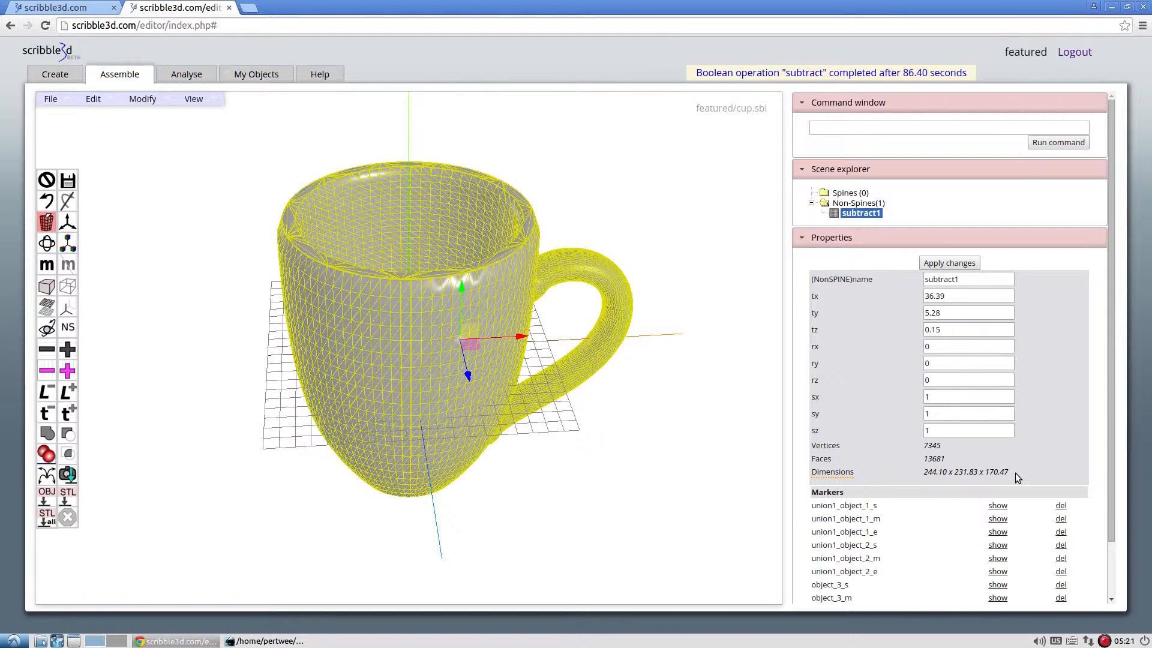
{"action": "mouse_move", "coordinate": [847, 476]}
{"action": "mouse_move", "coordinate": [608, 435]}
{"action": "left_mouse_down"}
{"action": "mouse_move", "coordinate": [606, 396]}
{"action": "mouse_move", "coordinate": [609, 430]}
{"action": "left_mouse_up"}
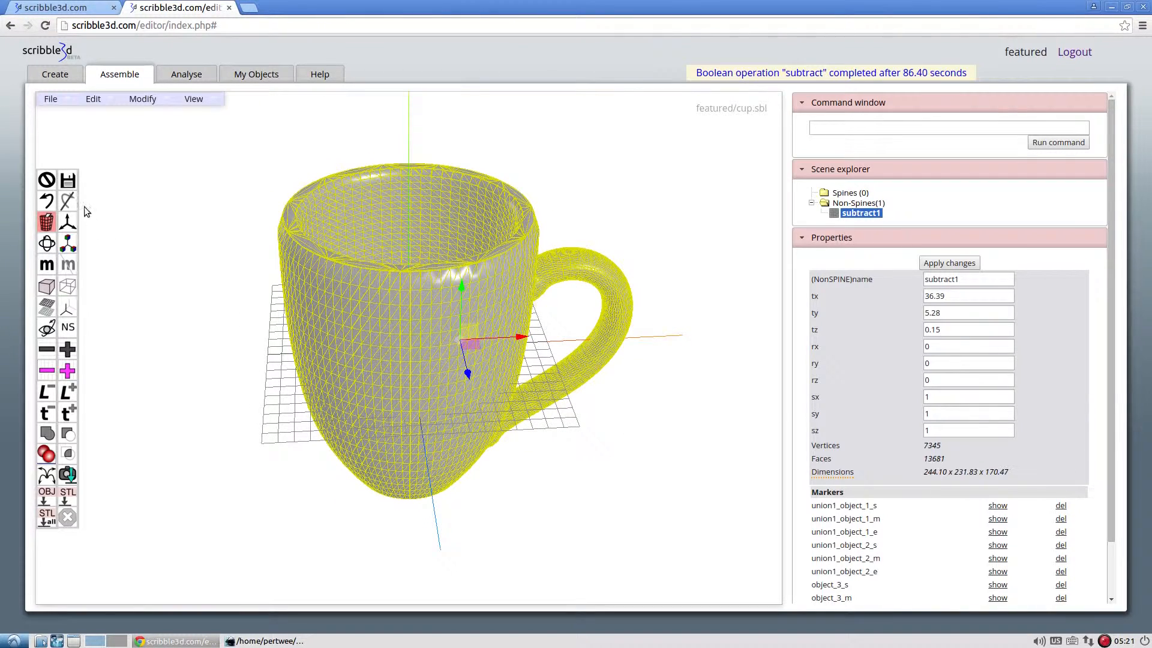
Save the cup scene and export the selected hollowed cup, subtract1, as an STL file.
{"action": "left_click", "coordinate": [69, 181]}
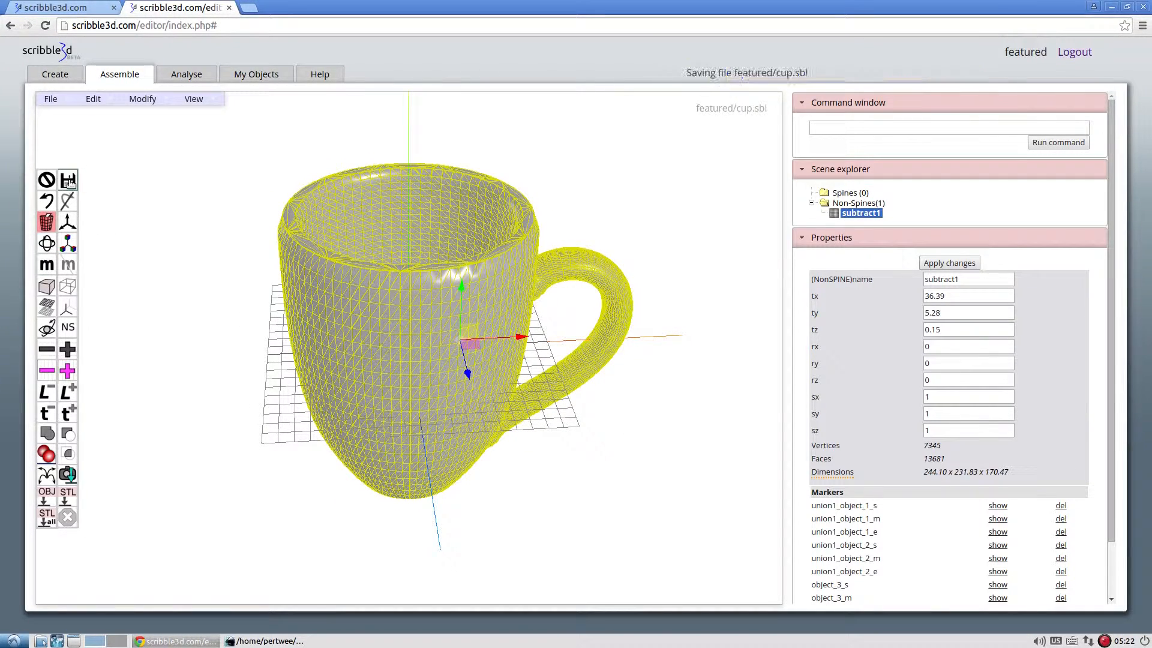
{"action": "left_click", "coordinate": [73, 497]}
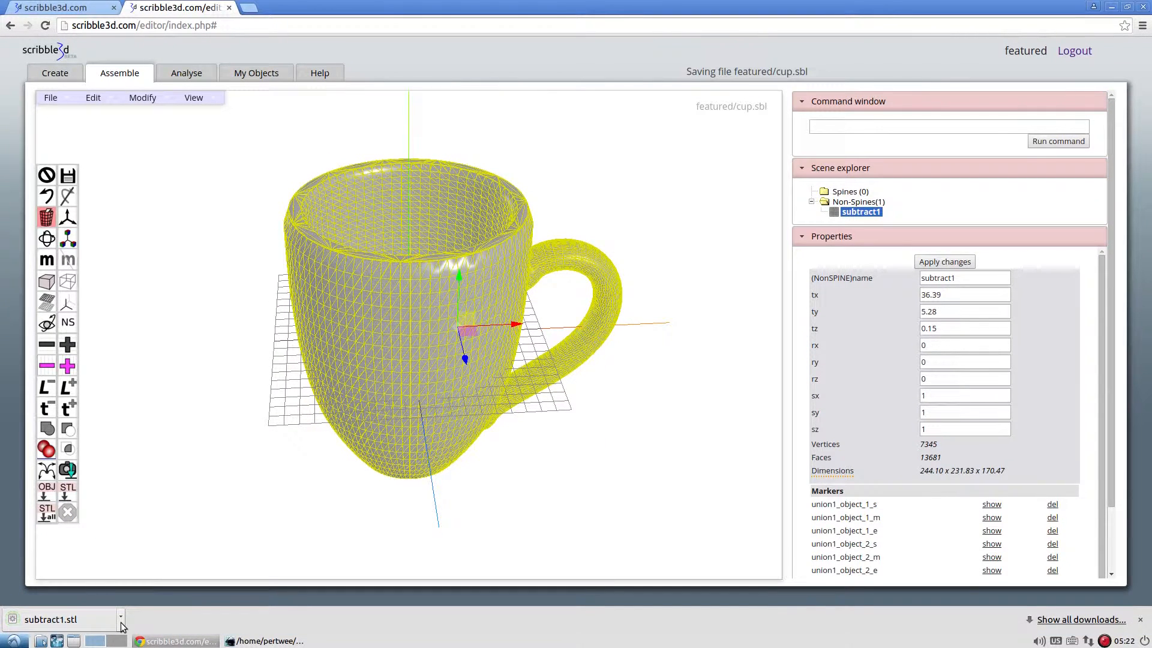
Show the downloaded subtract1.stl in its folder and open it in MeshLab with Unify Duplicated Vertices enabled.
{"action": "left_click", "coordinate": [121, 621]}
{"action": "left_click", "coordinate": [161, 575]}
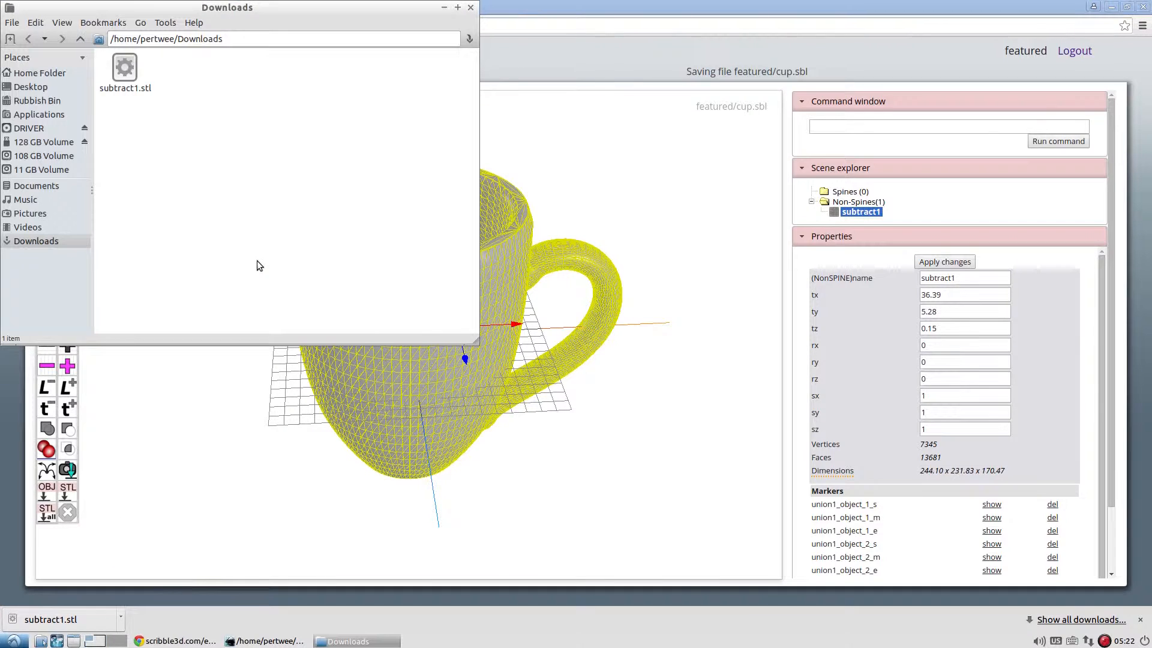
{"action": "left_click", "coordinate": [134, 89]}
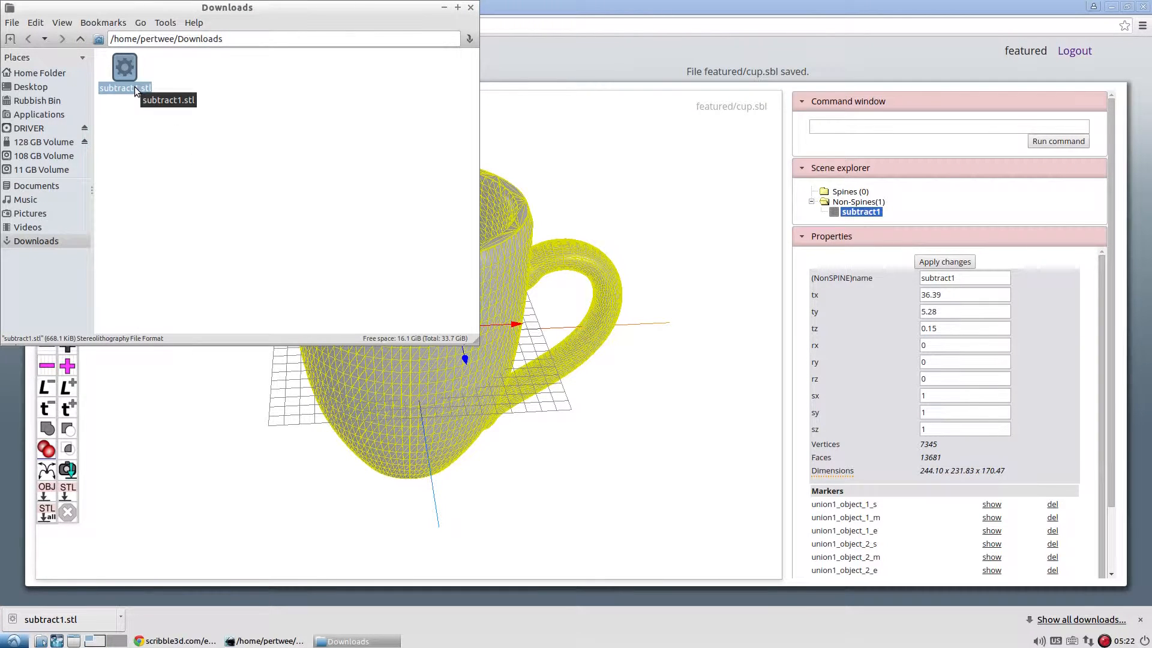
{"action": "double_click", "coordinate": [135, 86]}
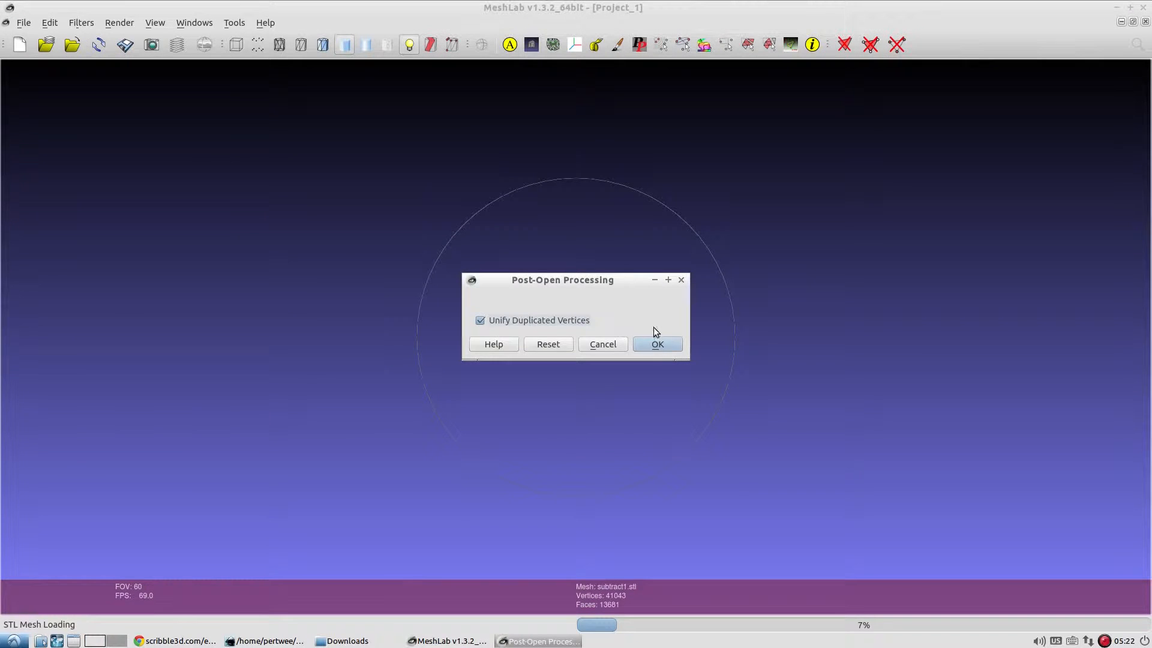
{"action": "left_click", "coordinate": [657, 343]}
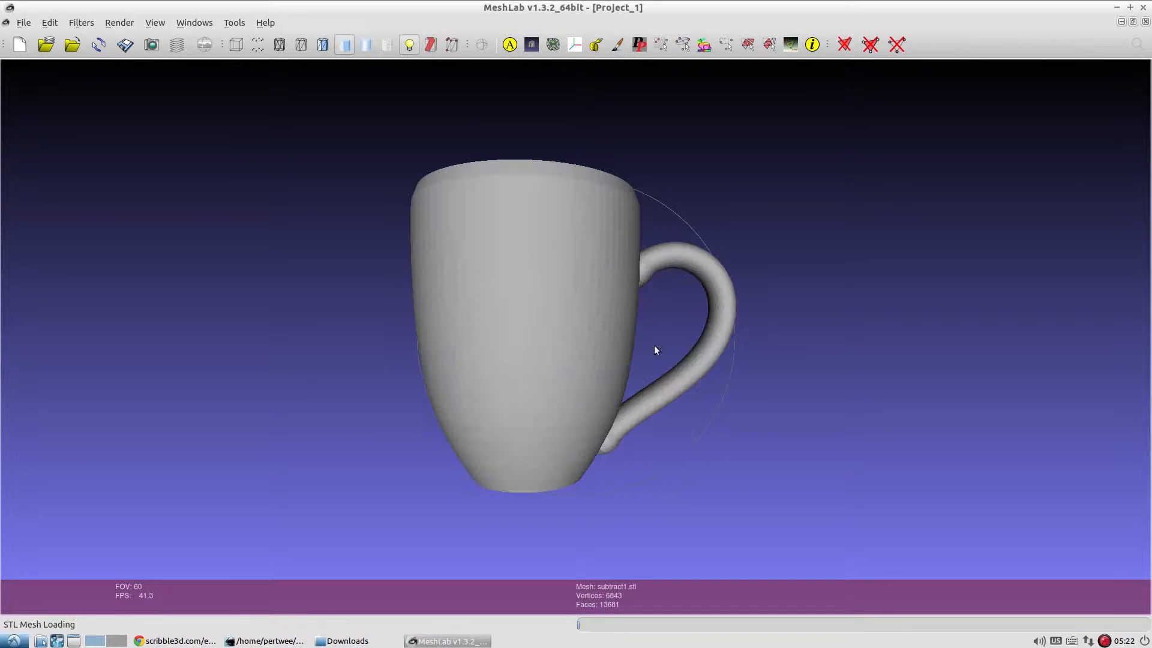
Examine the cup mesh from all sides, first as a shaded surface with edges and then as wireframe.
{"action": "left_click", "coordinate": [323, 45]}
{"action": "left_click_drag", "start_coordinate": [350, 172], "coordinate": [412, 347]}
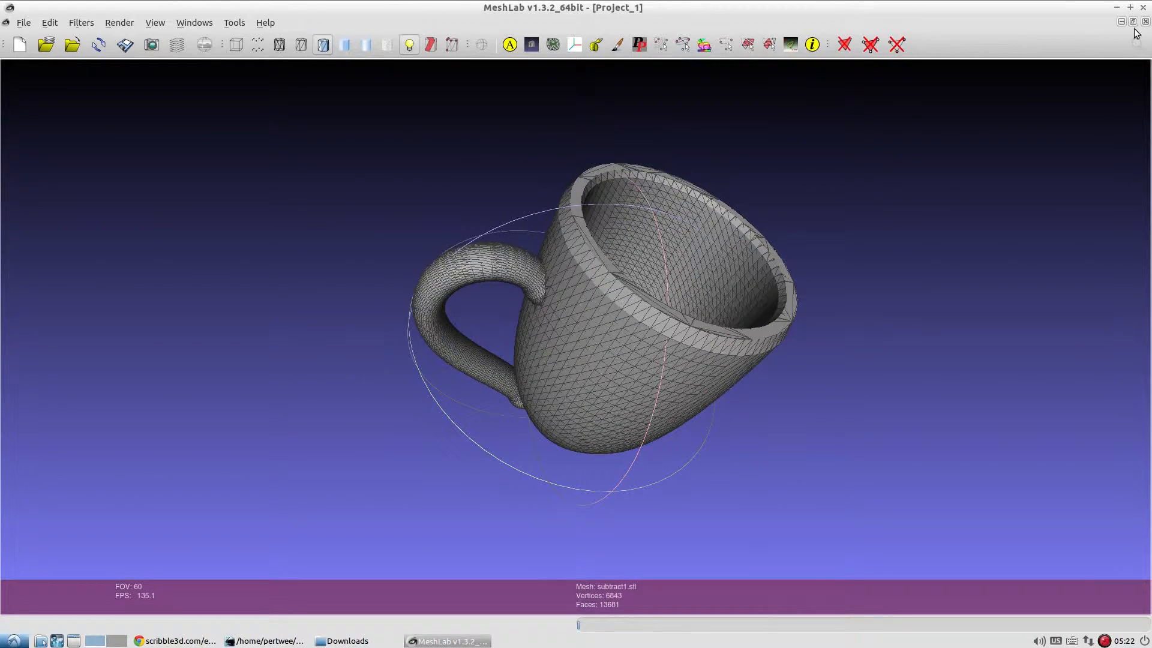
{"action": "left_click_drag", "start_coordinate": [809, 210], "coordinate": [646, 394]}
{"action": "left_click", "coordinate": [279, 44]}
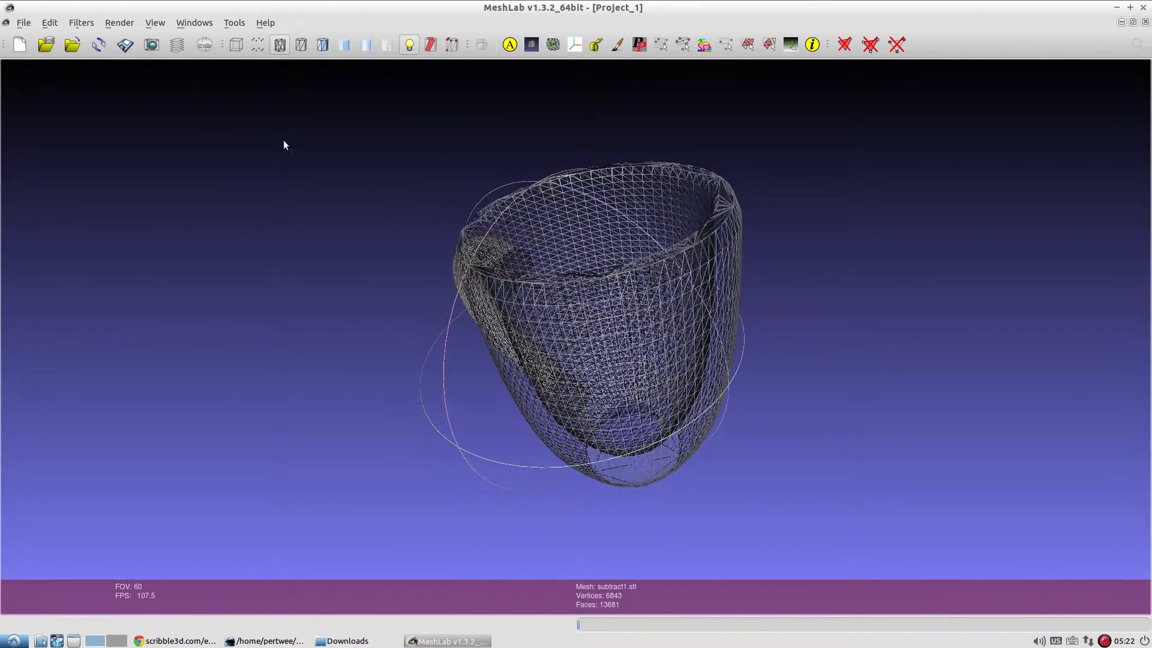
{"action": "left_click_drag", "start_coordinate": [283, 141], "coordinate": [449, 188]}
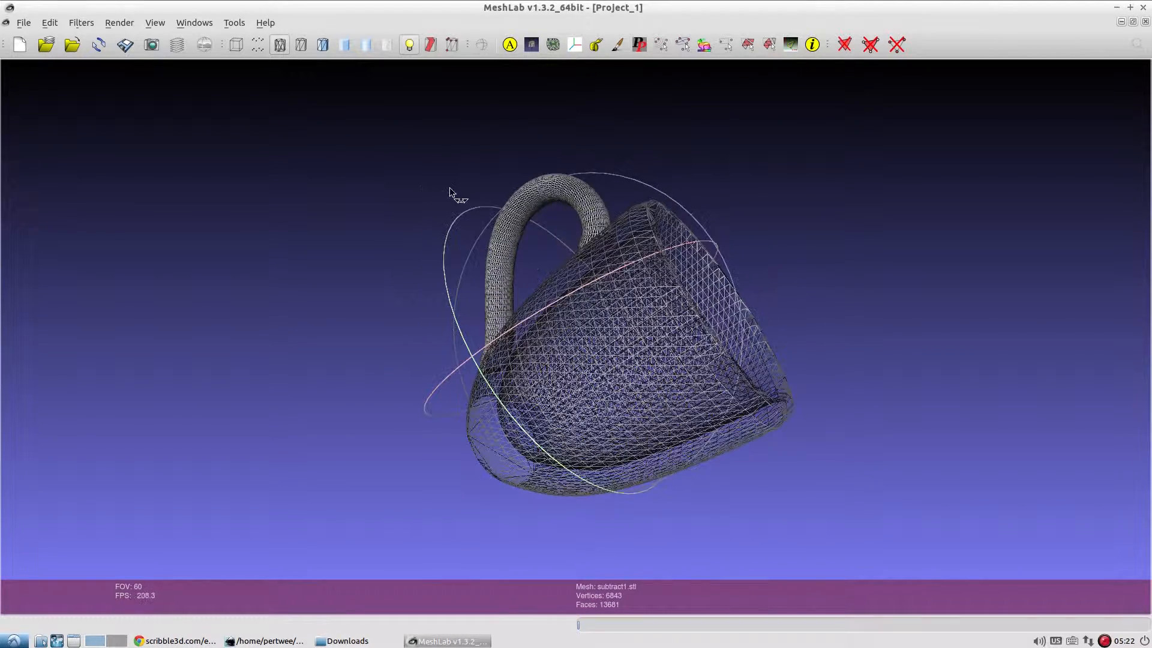
Close MeshLab and the Downloads folder, return to scribble3d and clear the cup's selection.
{"action": "left_click", "coordinate": [1141, 8]}
{"action": "left_click", "coordinate": [471, 8]}
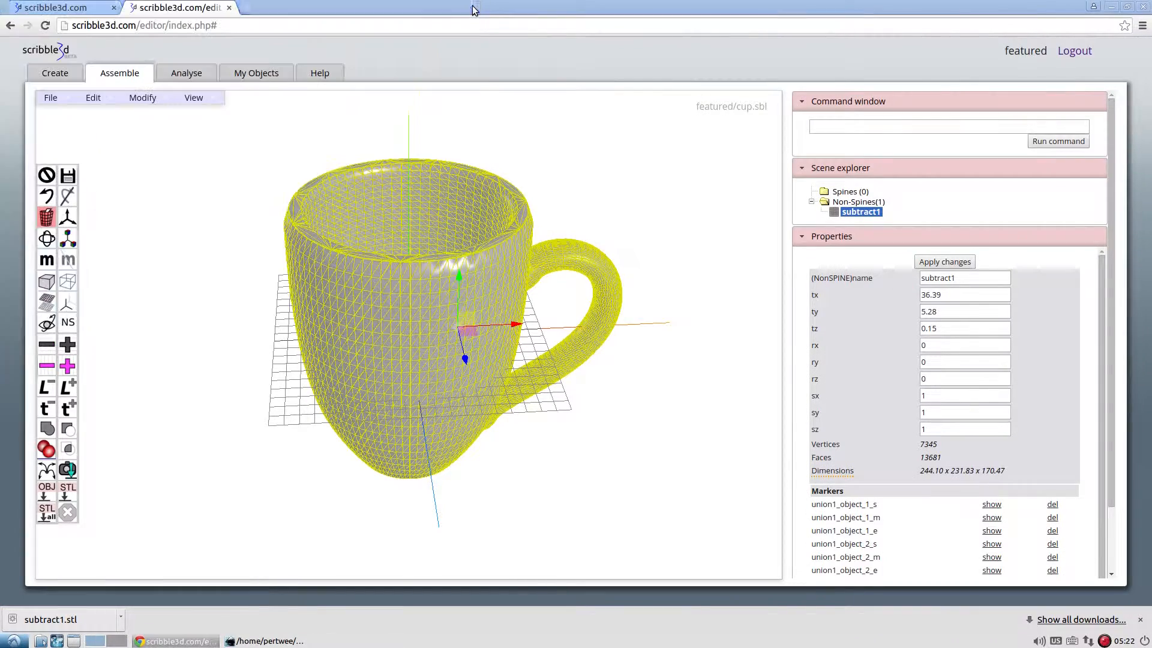
{"action": "left_click", "coordinate": [46, 175]}
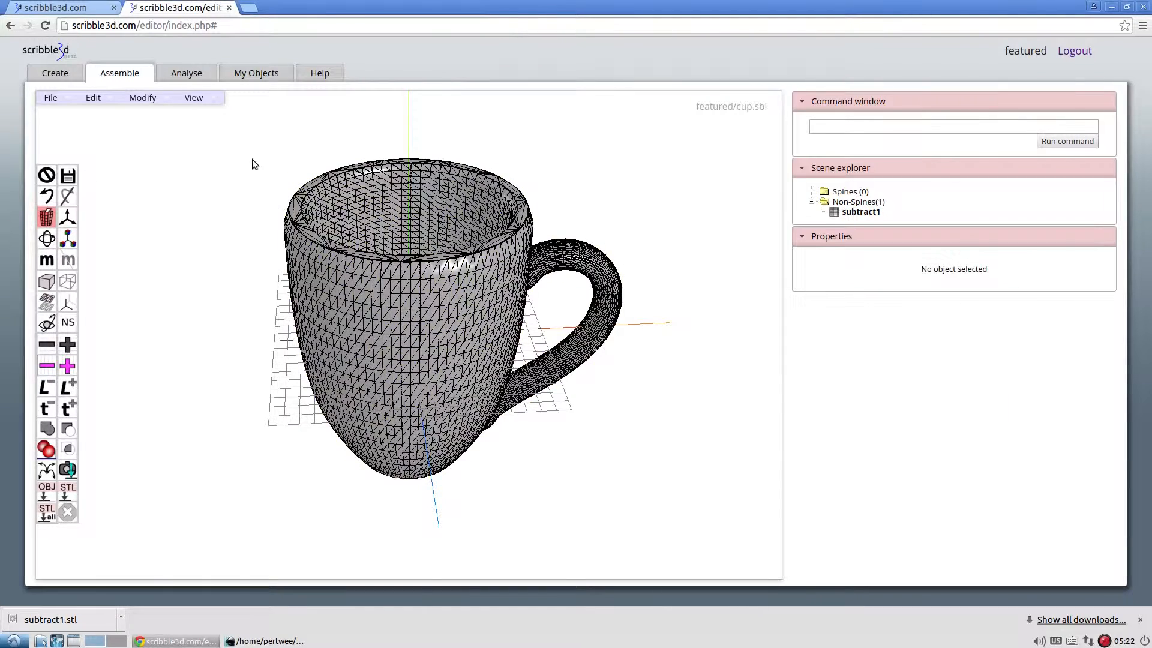
Open the cup in the analysis workspace and compare subtract1 with its source solids union1 and object_3.
{"action": "left_click_drag", "start_coordinate": [252, 161], "coordinate": [252, 188]}
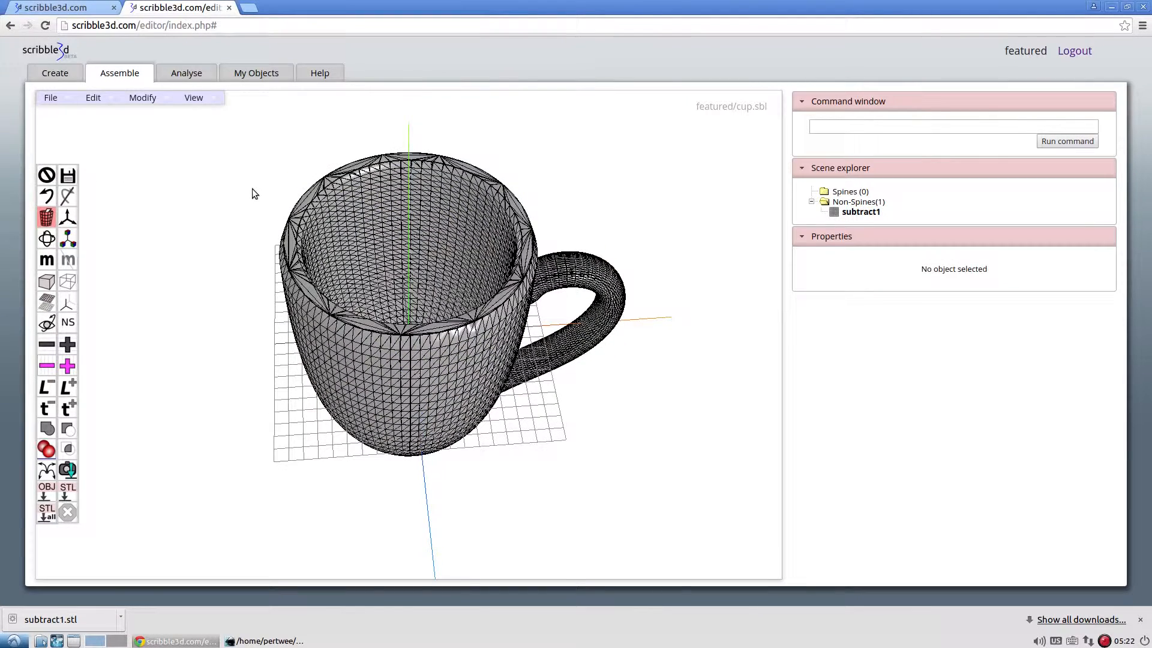
{"action": "left_click", "coordinate": [204, 71]}
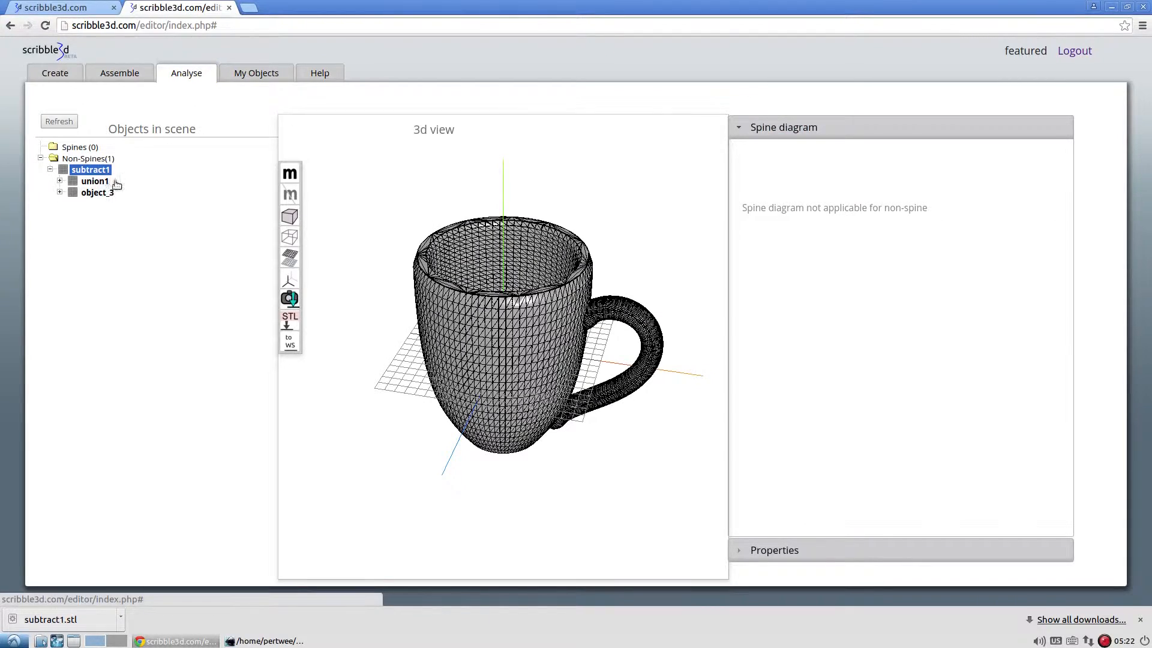
{"action": "left_click_drag", "start_coordinate": [515, 322], "coordinate": [404, 342]}
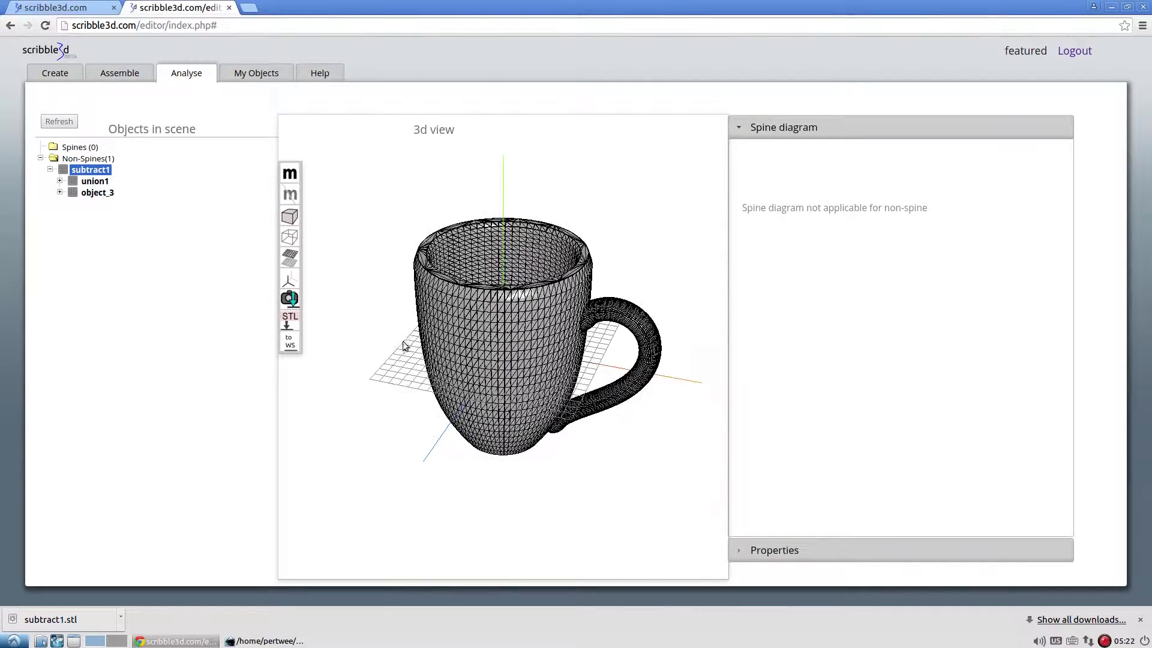
{"action": "left_click", "coordinate": [96, 182]}
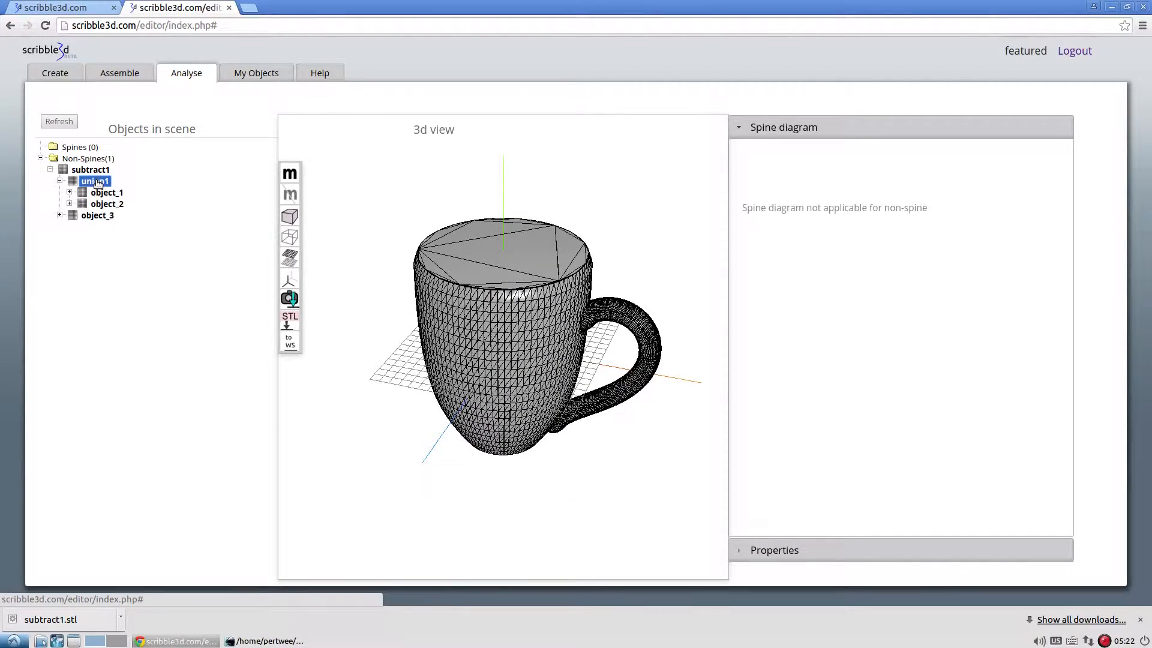
{"action": "left_click", "coordinate": [98, 216]}
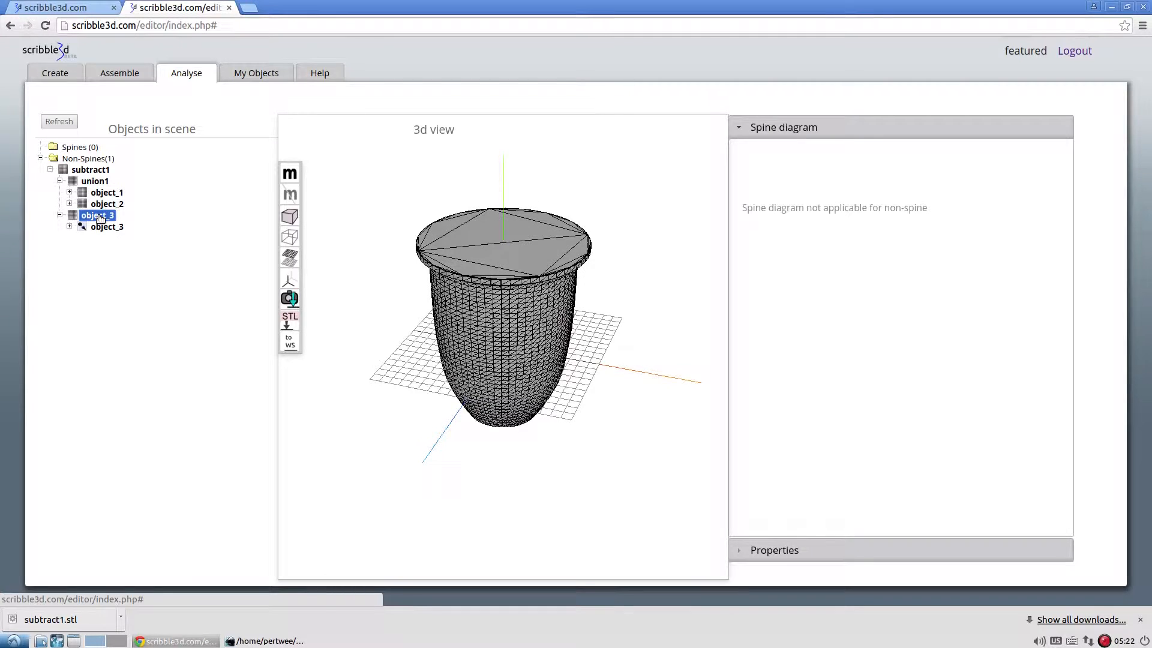
{"action": "left_click", "coordinate": [95, 181]}
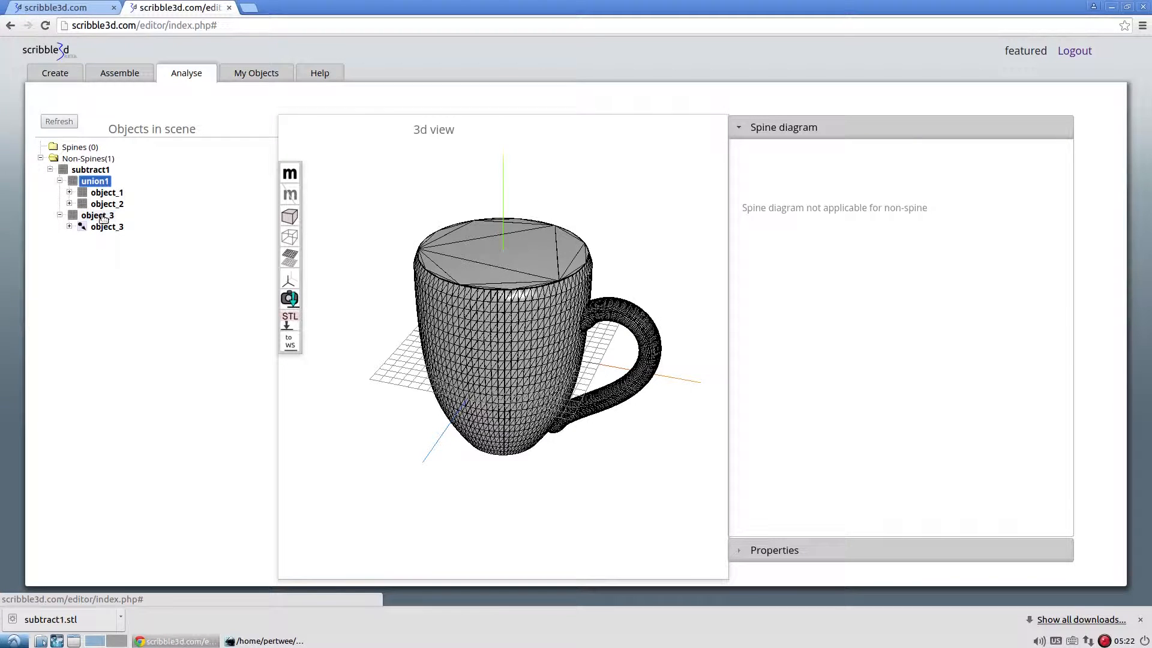
{"action": "left_click", "coordinate": [99, 216]}
{"action": "left_click", "coordinate": [90, 170]}
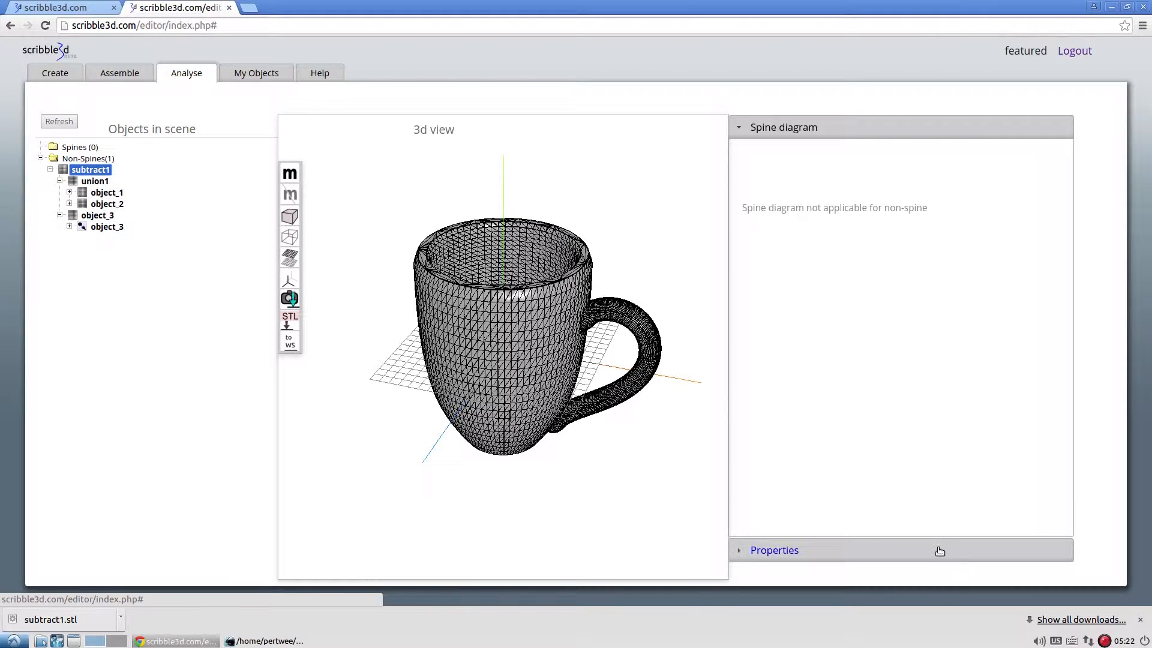
Inspect the properties, markers and rules of subtract1 and of the object_3 solid it was built from.
{"action": "left_click", "coordinate": [940, 551]}
{"action": "scroll", "coordinate": [860, 483], "scroll_direction": "down", "scroll_amount": 2}
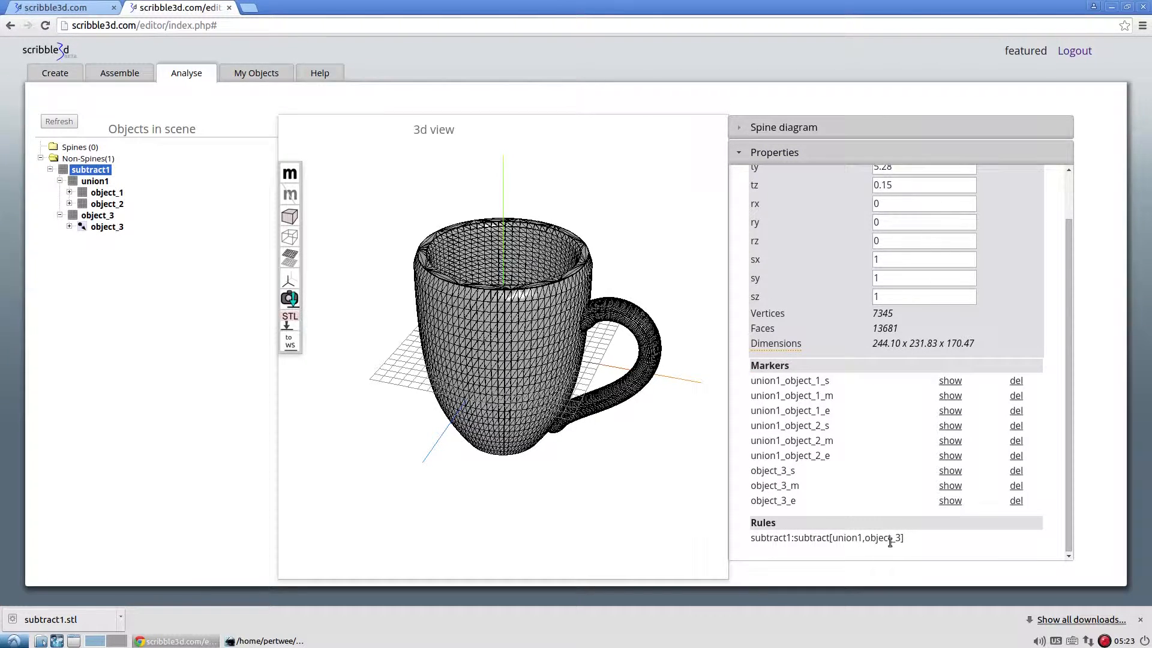
{"action": "left_click", "coordinate": [107, 182]}
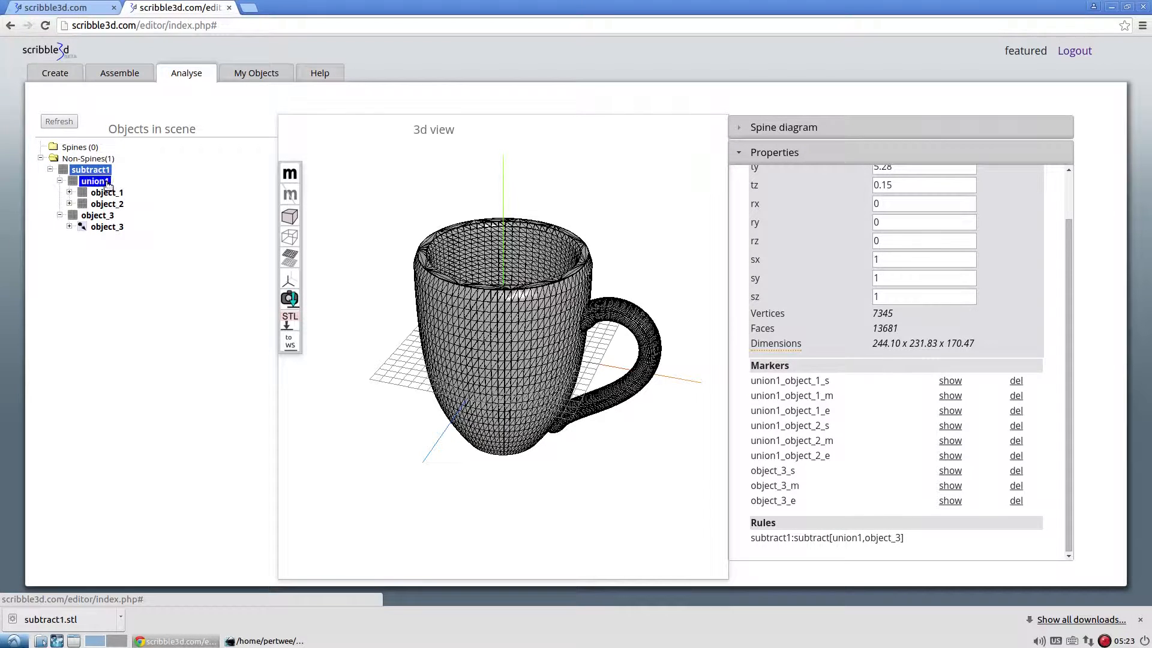
{"action": "left_click", "coordinate": [109, 218]}
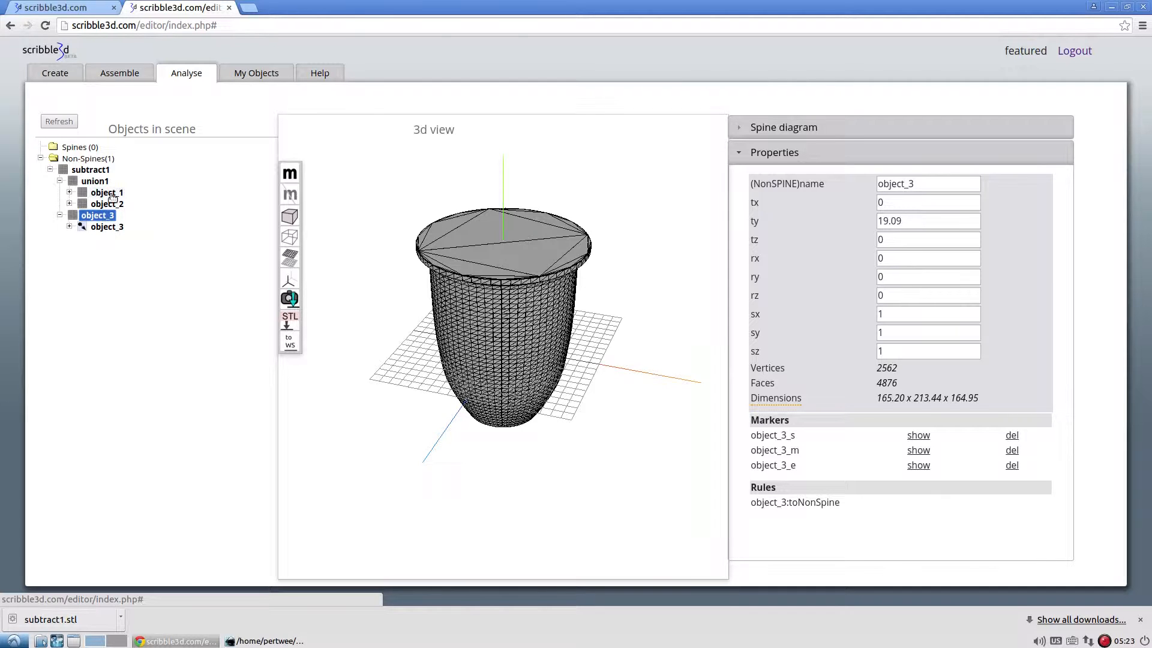
Examine the spine diagrams behind the source objects, going through the object_3, object_1 and object_2 spines.
{"action": "left_click", "coordinate": [112, 227]}
{"action": "left_click", "coordinate": [805, 126]}
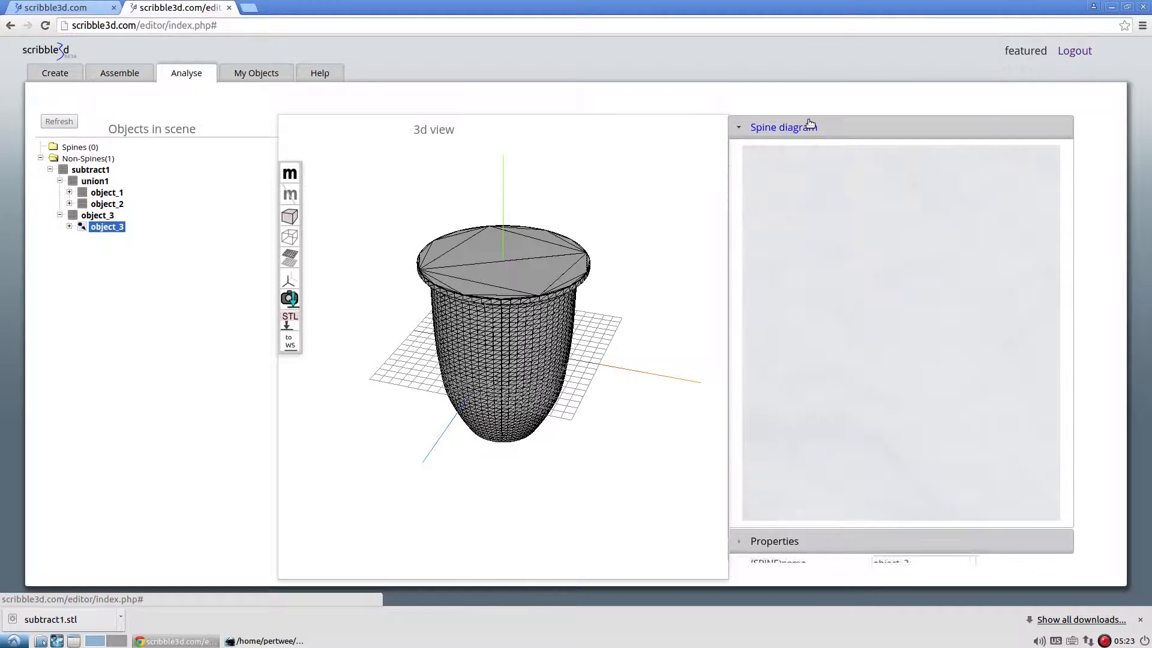
{"action": "left_click", "coordinate": [105, 228]}
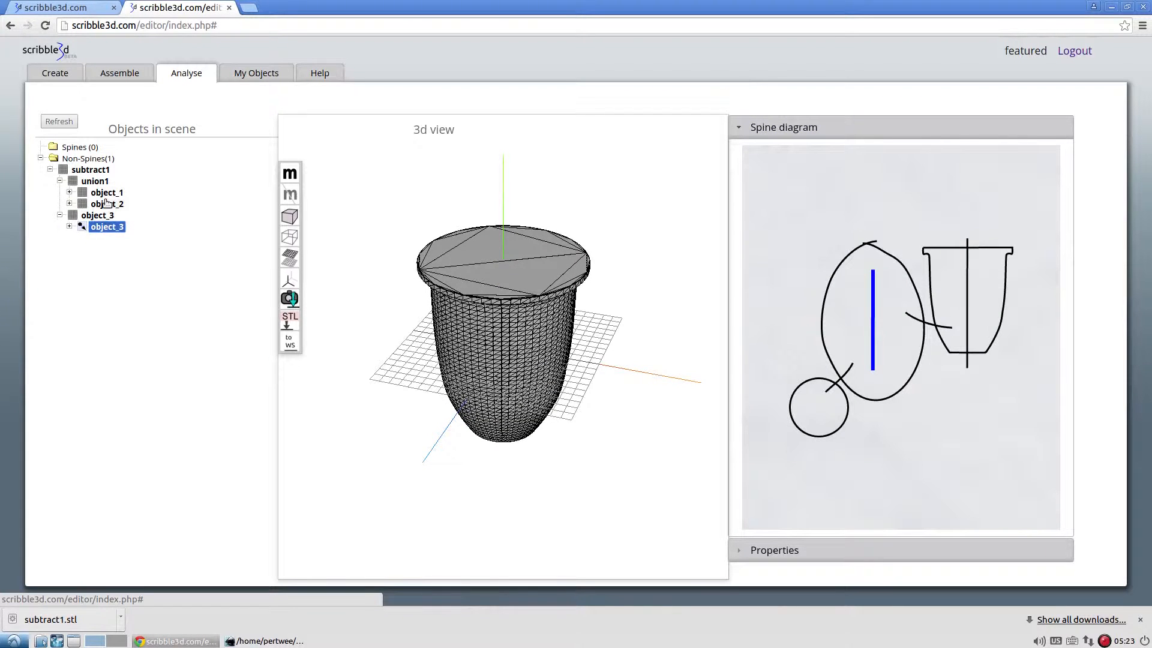
{"action": "left_click", "coordinate": [106, 204]}
{"action": "left_click", "coordinate": [107, 192]}
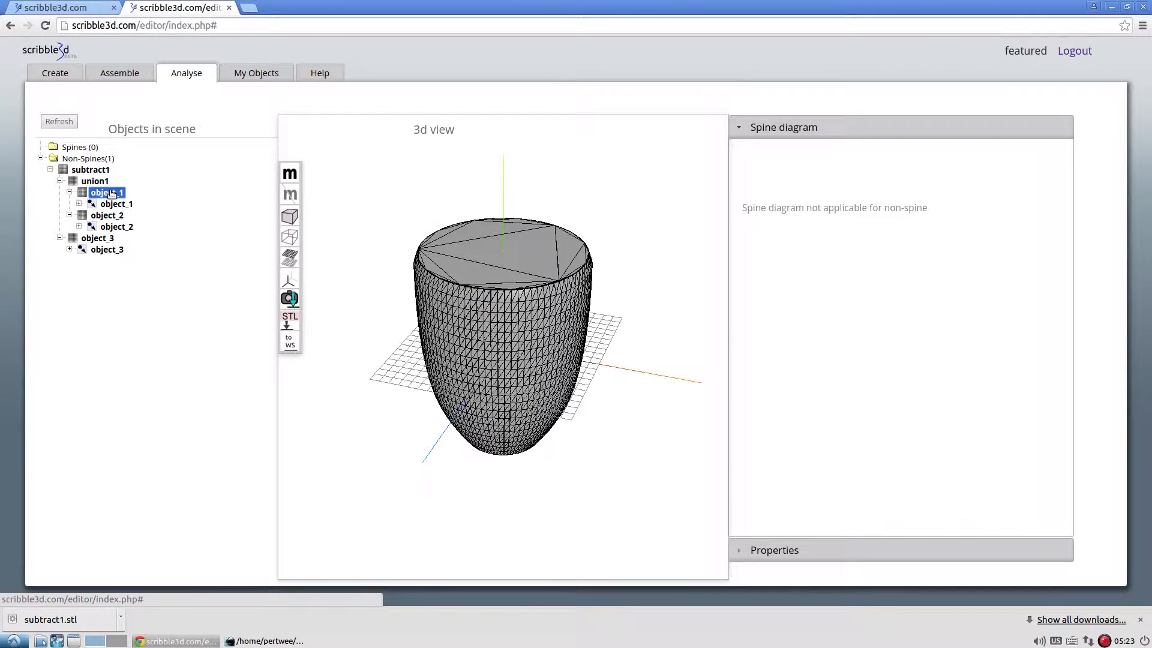
{"action": "left_click", "coordinate": [114, 204]}
{"action": "left_click", "coordinate": [119, 227]}
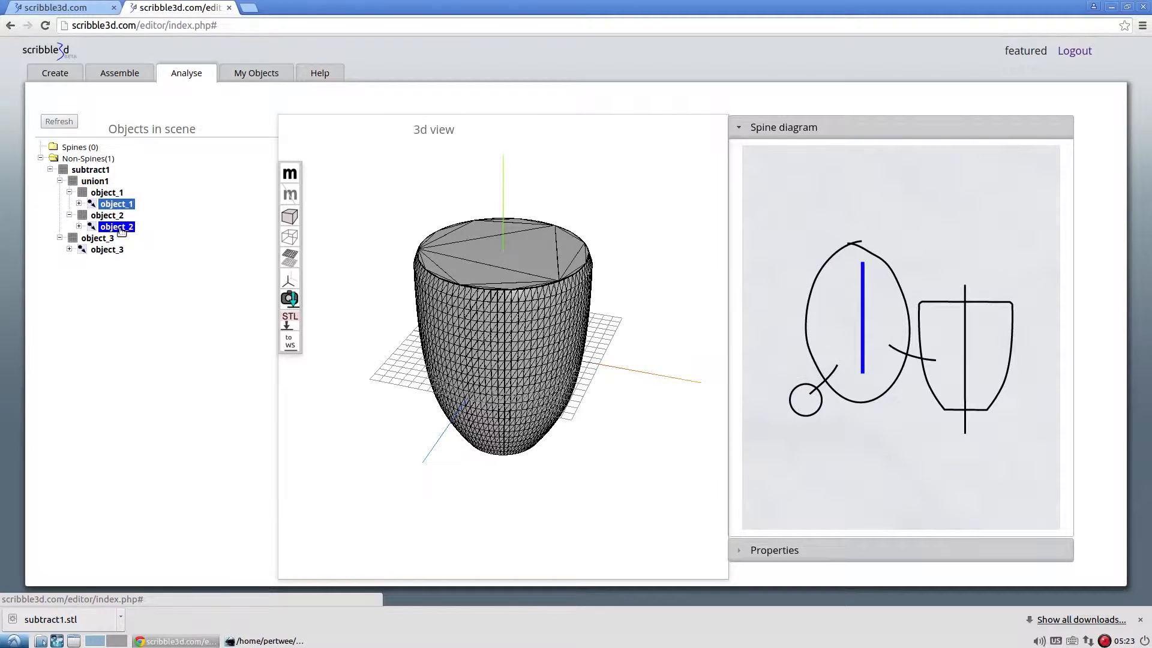
{"action": "left_click", "coordinate": [117, 252]}
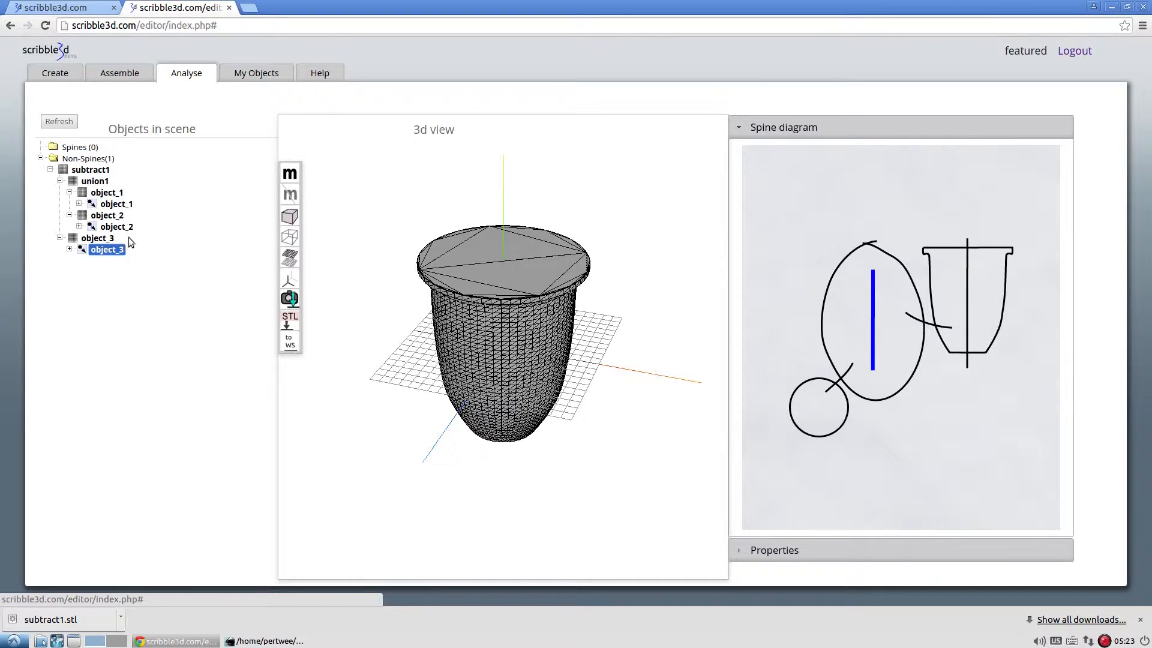
Inspect the properties and rule of union1, and return to the assembly workspace to view the finished cup.
{"action": "left_click", "coordinate": [97, 182]}
{"action": "left_click", "coordinate": [853, 555]}
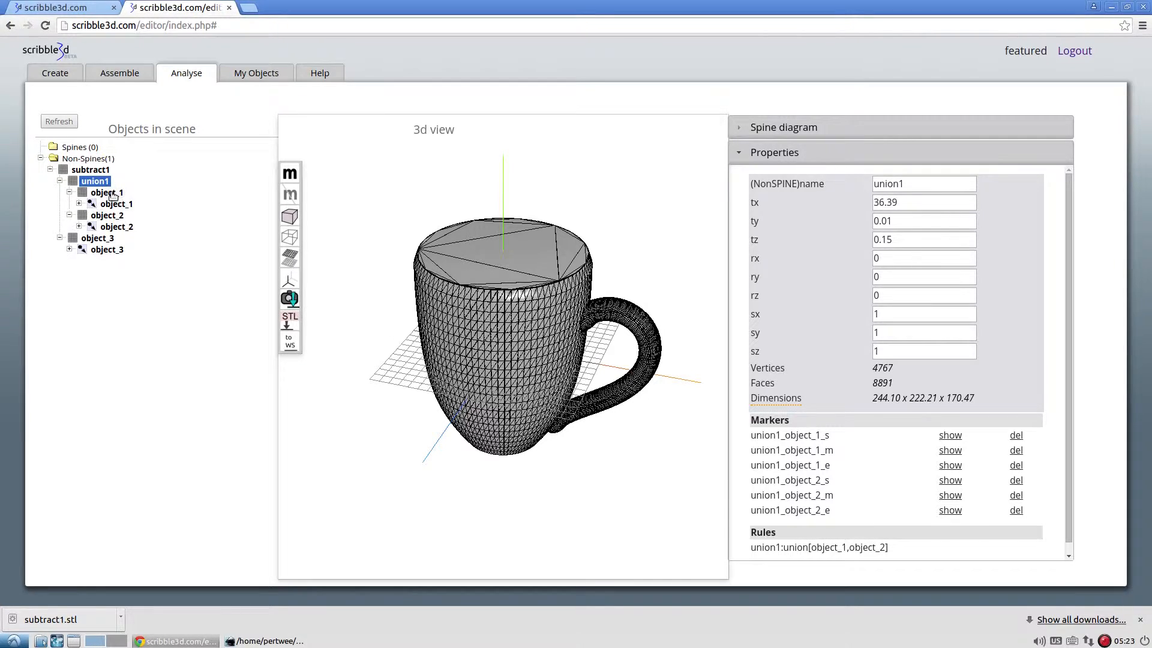
{"action": "left_click", "coordinate": [123, 74]}
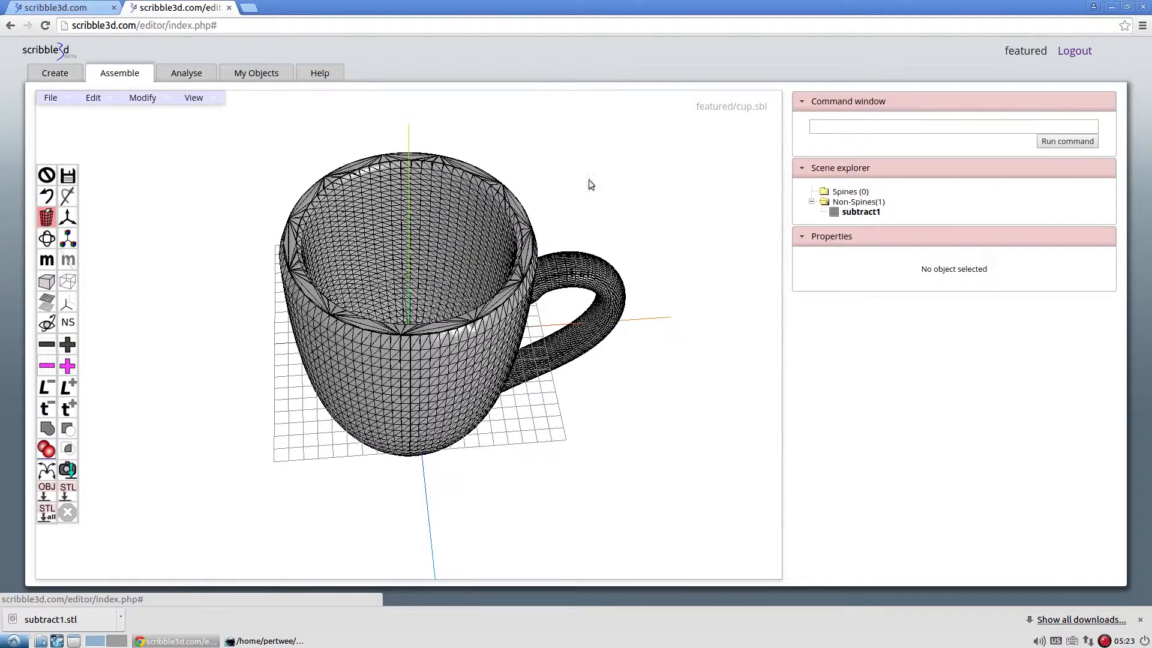
{"action": "left_click_drag", "start_coordinate": [713, 350], "coordinate": [604, 418]}
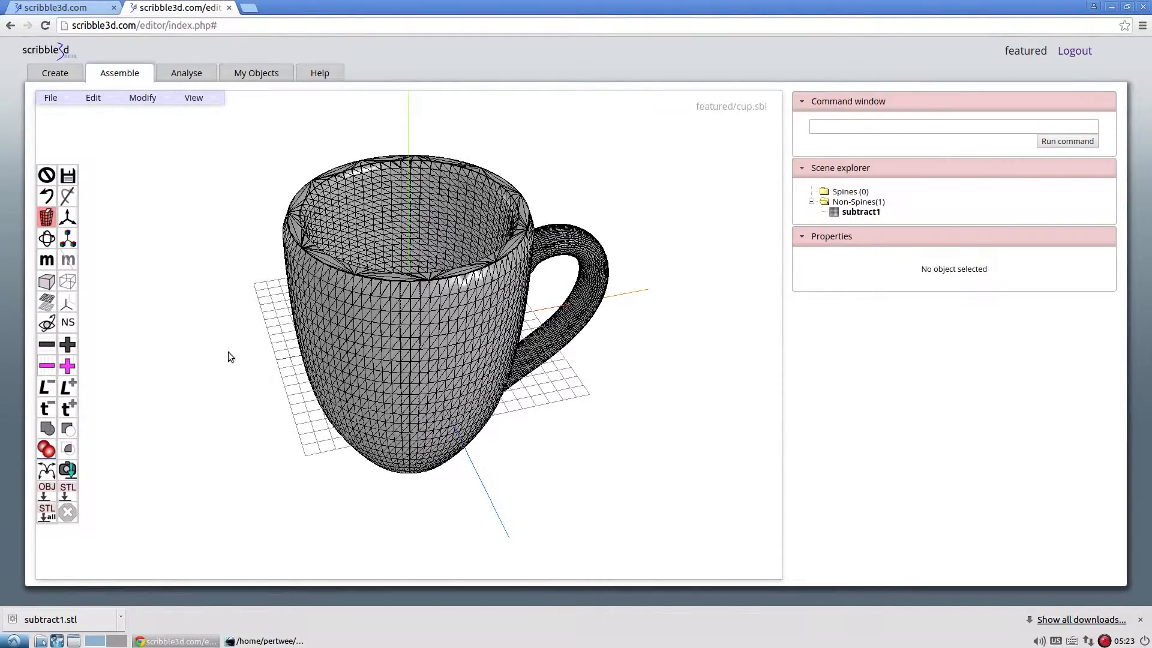